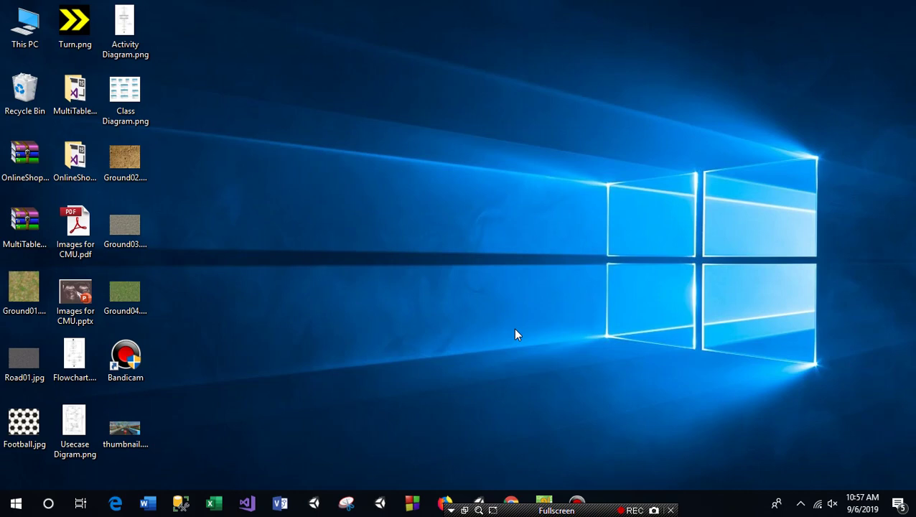
# Create a new 3D project named SimpleRacingTutorial from Unity Hub.
pyautogui.press('F12')
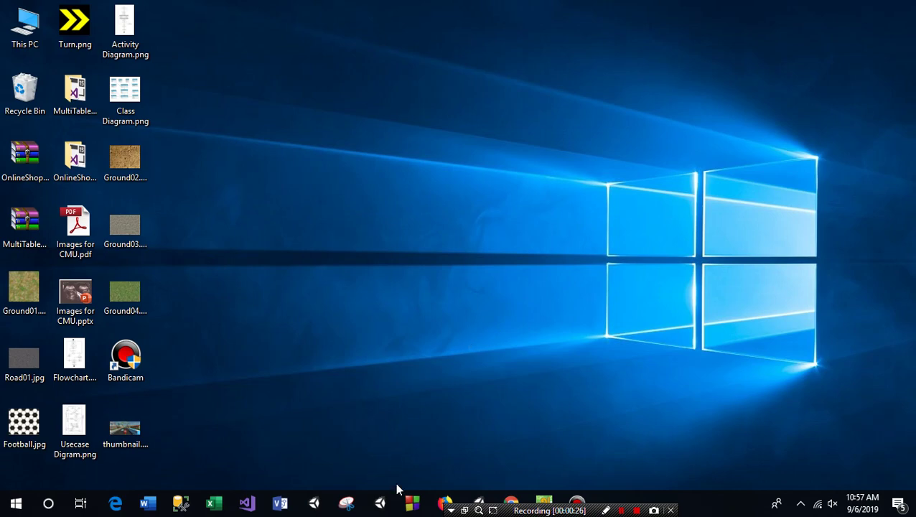
pyautogui.click(380, 503)
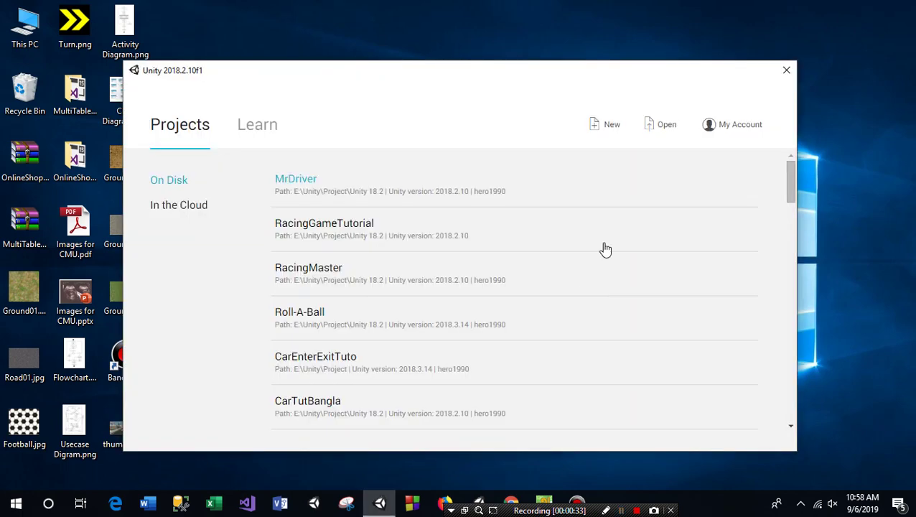
pyautogui.click(611, 128)
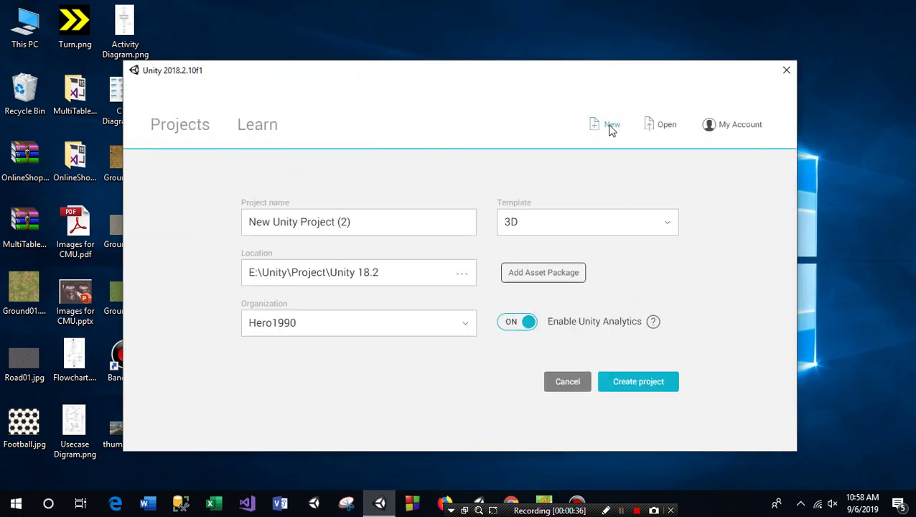
pyautogui.click(384, 221)
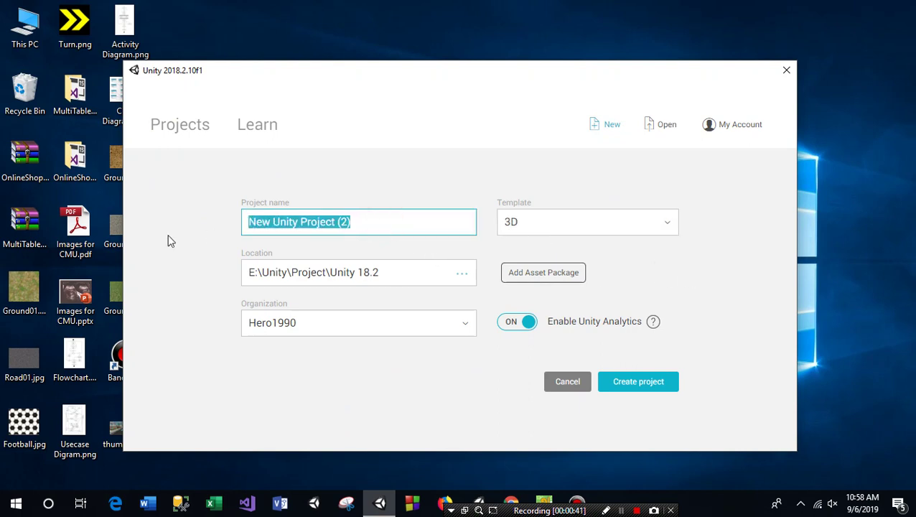
pyautogui.write('Simple')
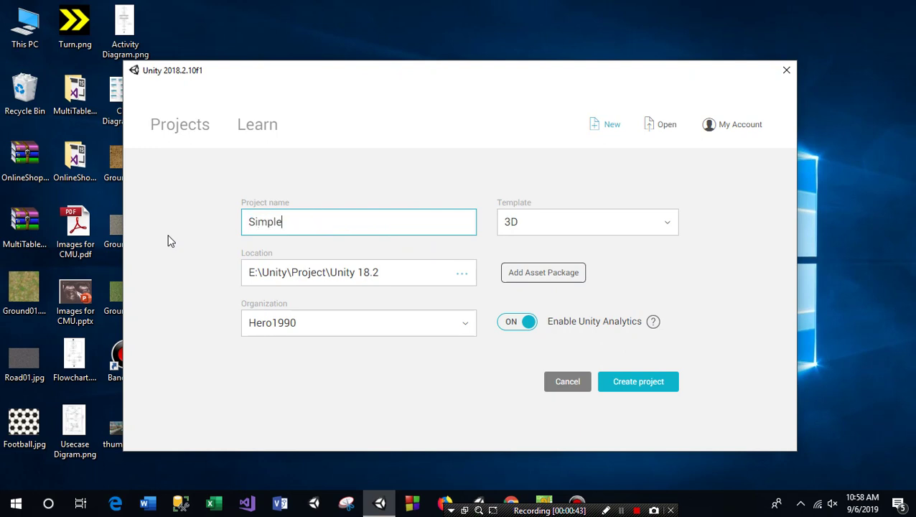
pyautogui.write('Racin')
pyautogui.write('gTut')
pyautogui.write('orial')
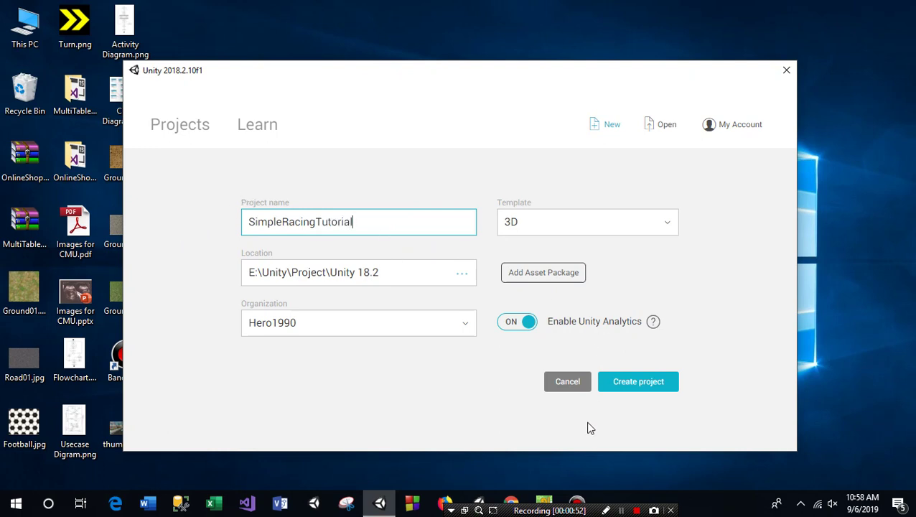
pyautogui.click(635, 392)
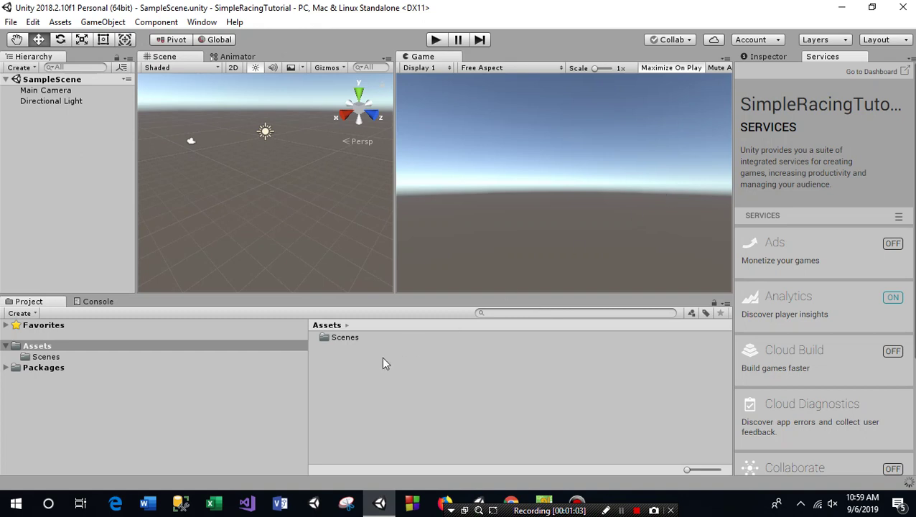
# Show the Inspector in place of the Services panel and widen the Scene view.
pyautogui.doubleClick(346, 337)
pyautogui.click(325, 325)
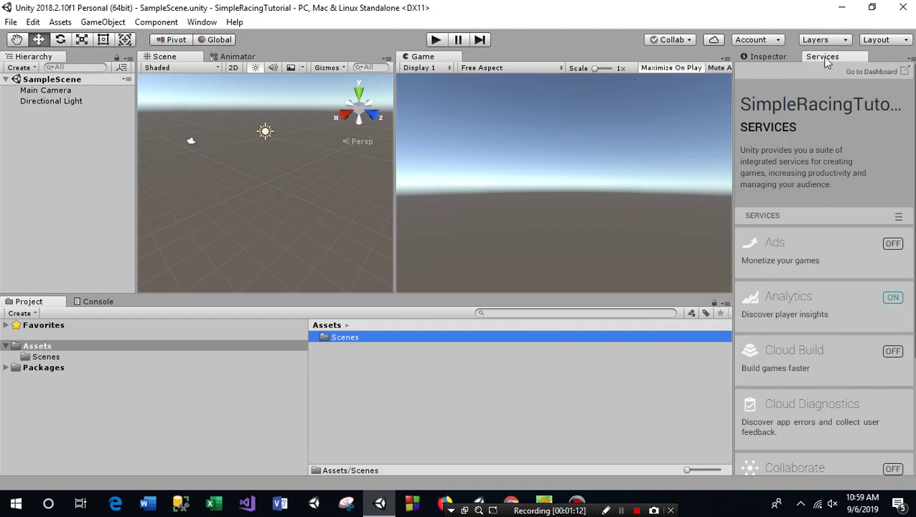
pyautogui.click(767, 58)
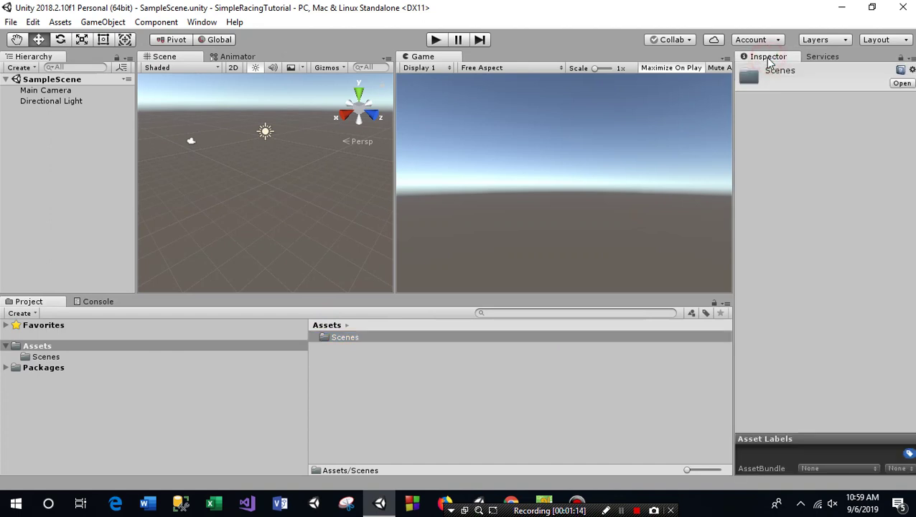
pyautogui.click(402, 403)
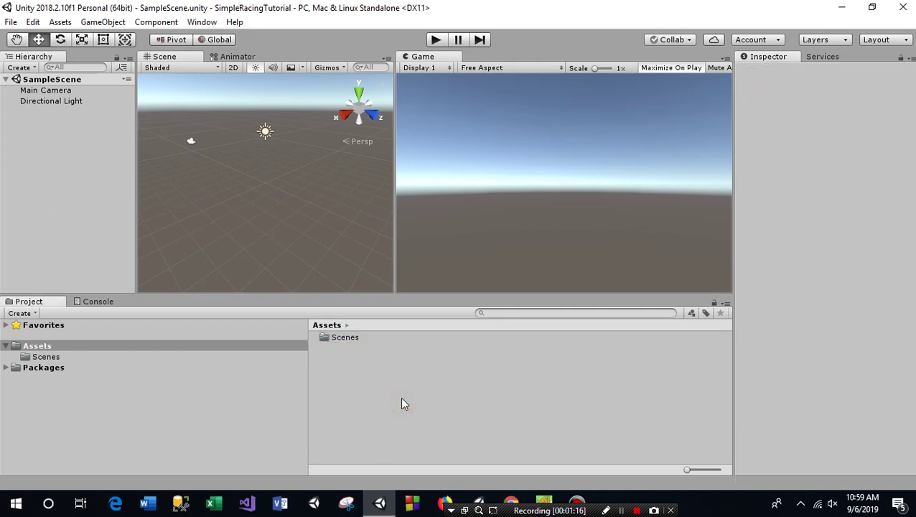
pyautogui.moveTo(395, 172); pyautogui.dragTo(463, 175)
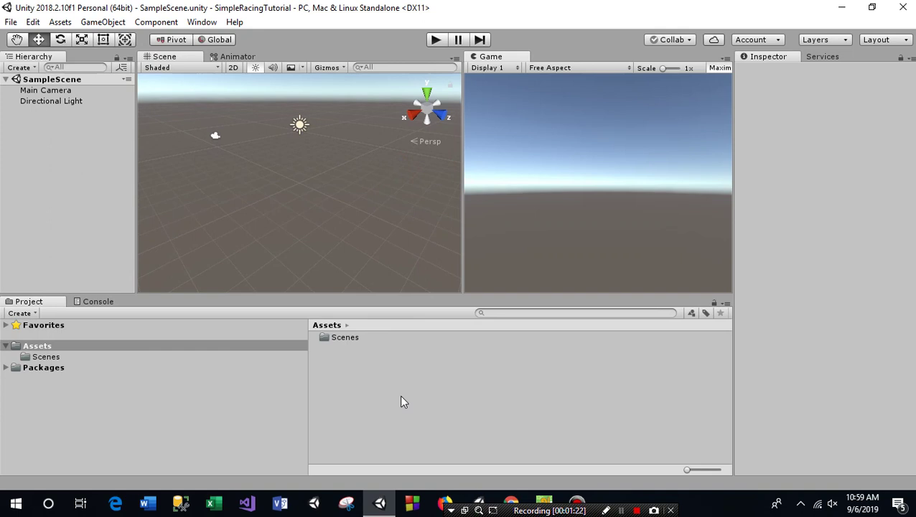
# Create the Scripts and ImportedModel folders under Assets.
pyautogui.rightClick(343, 372)
pyautogui.moveTo(408, 54)
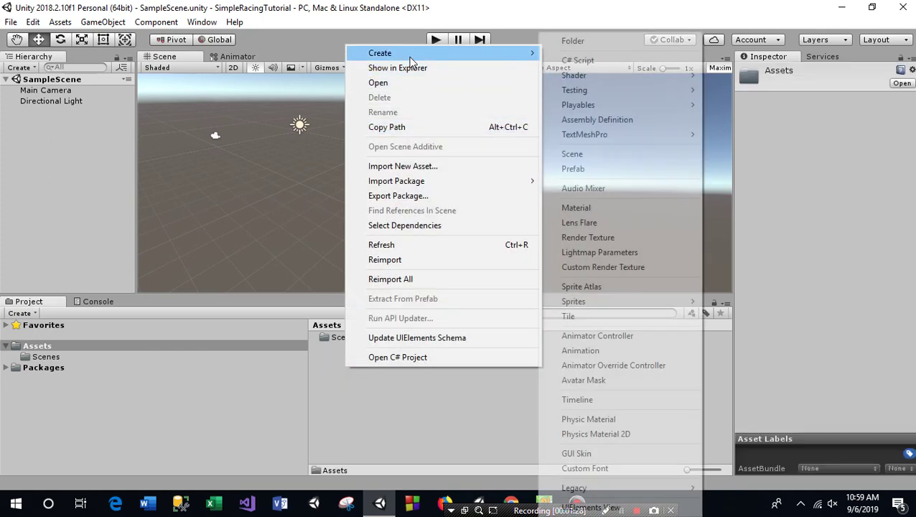
pyautogui.click(563, 37)
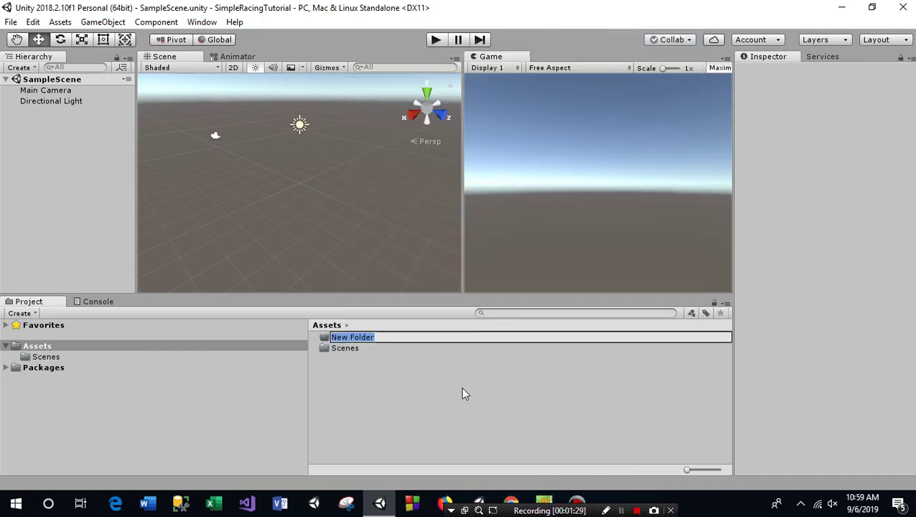
pyautogui.write('Script')
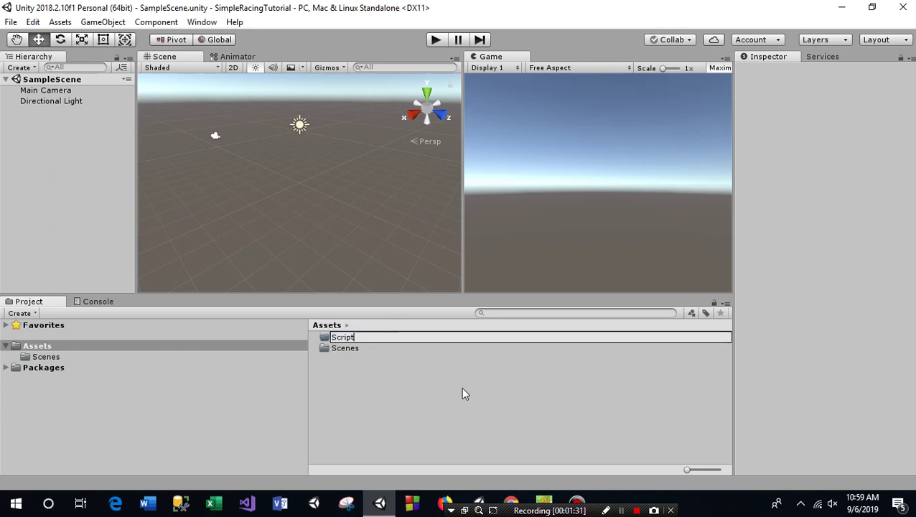
pyautogui.write('s')
pyautogui.press('Return')
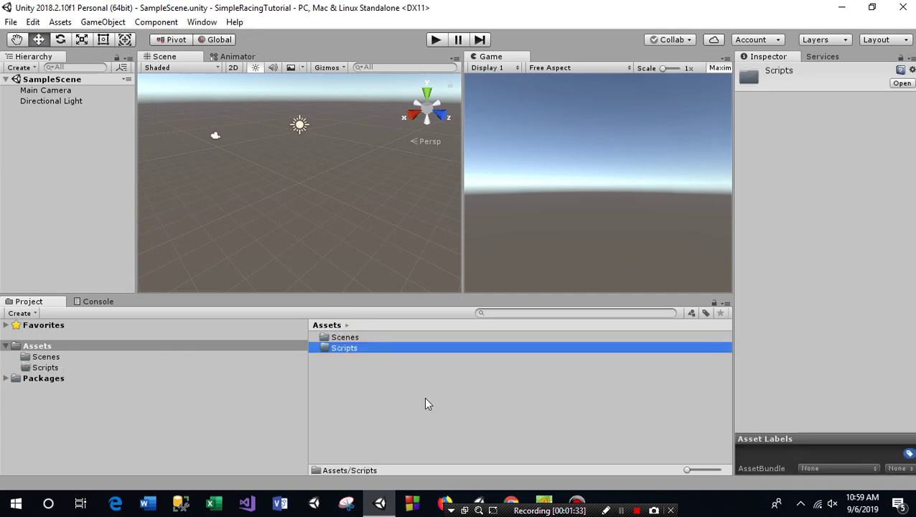
pyautogui.click(360, 393)
pyautogui.rightClick(359, 394)
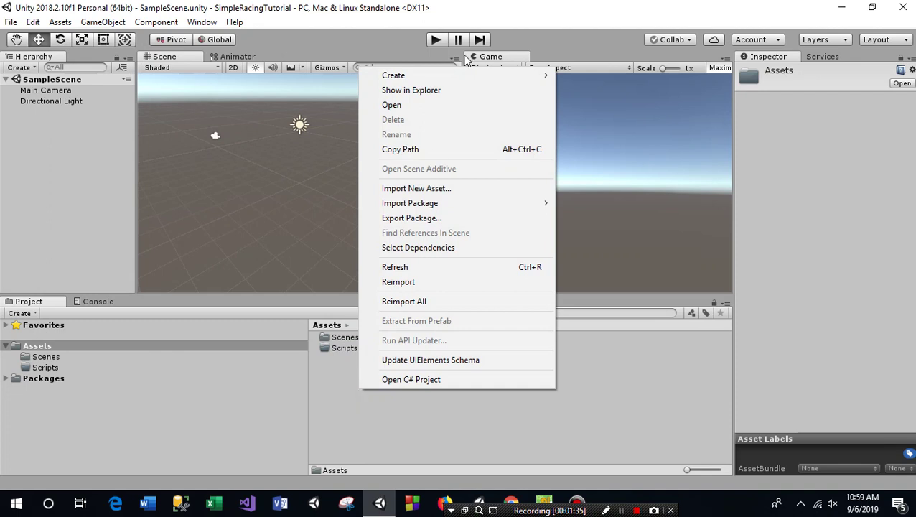
pyautogui.moveTo(450, 76)
pyautogui.click(612, 39)
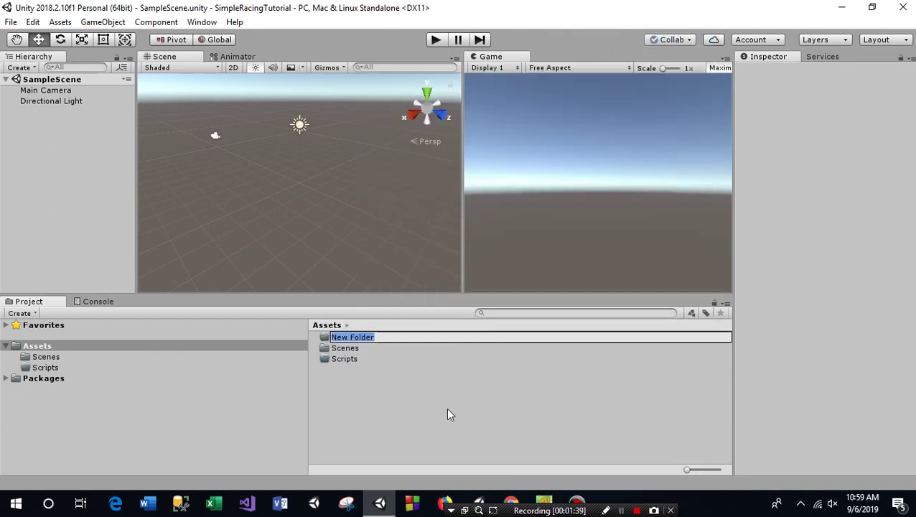
pyautogui.write('Importe')
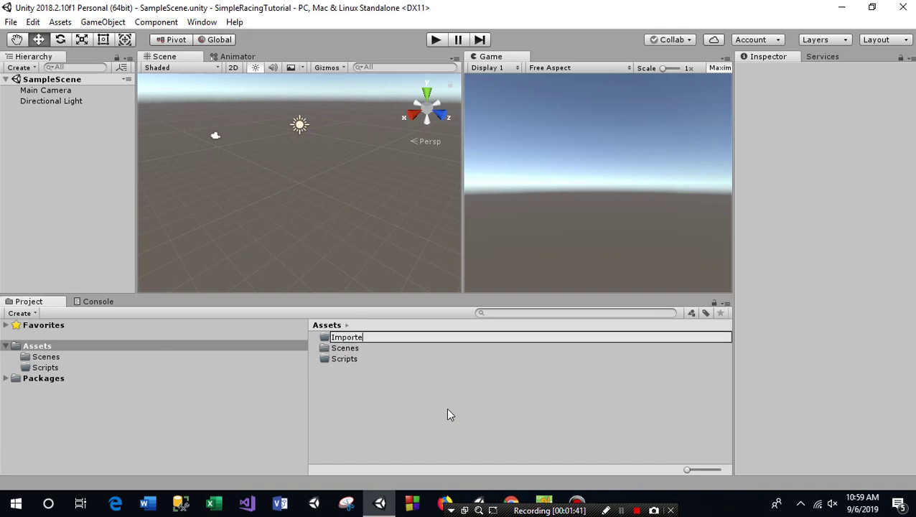
pyautogui.write('dModel')
pyautogui.press('Return')
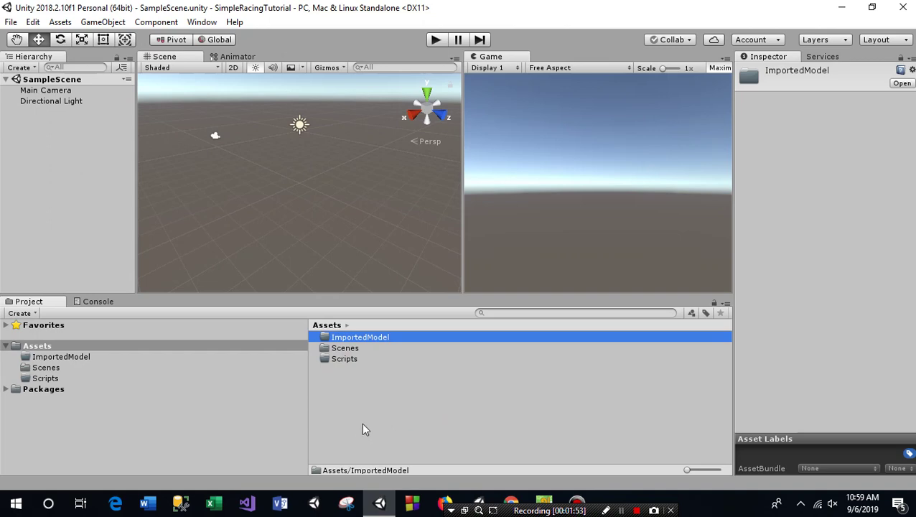
# Create the Textures and Prefab folders under Assets.
pyautogui.rightClick(358, 418)
pyautogui.moveTo(394, 94)
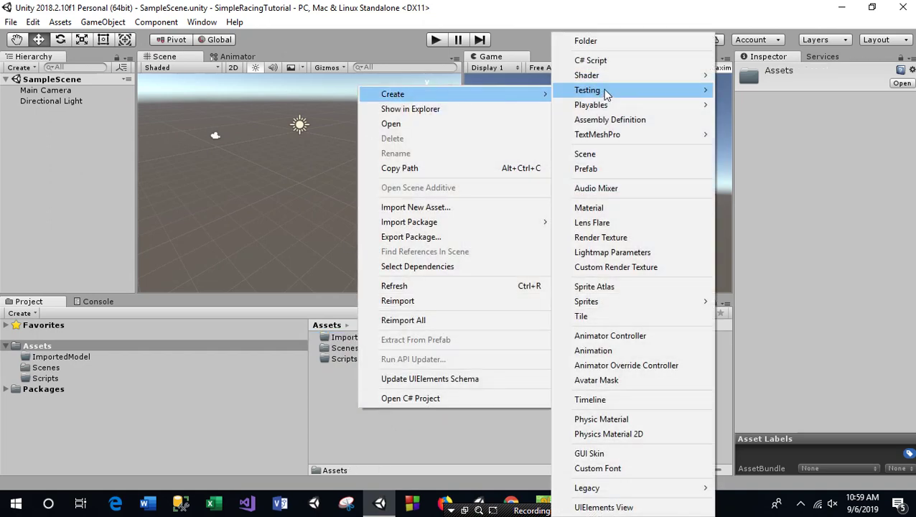
pyautogui.click(587, 41)
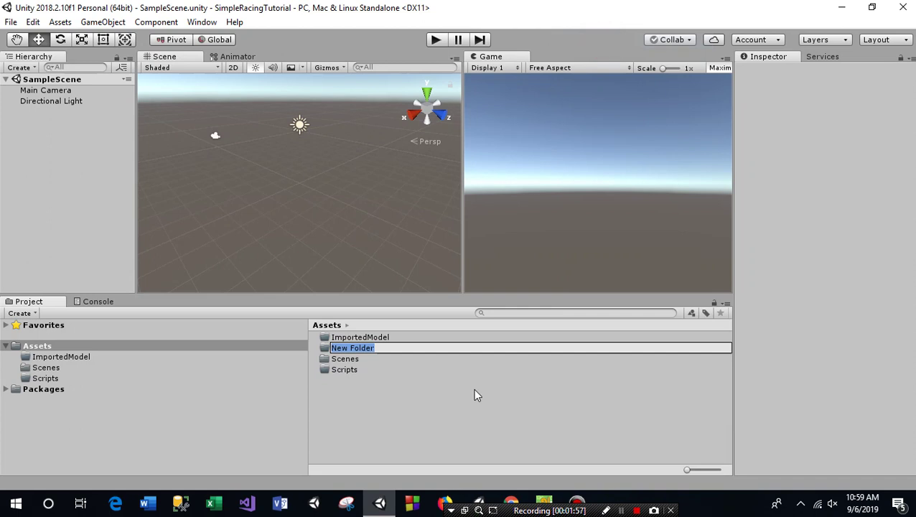
pyautogui.write('Texture')
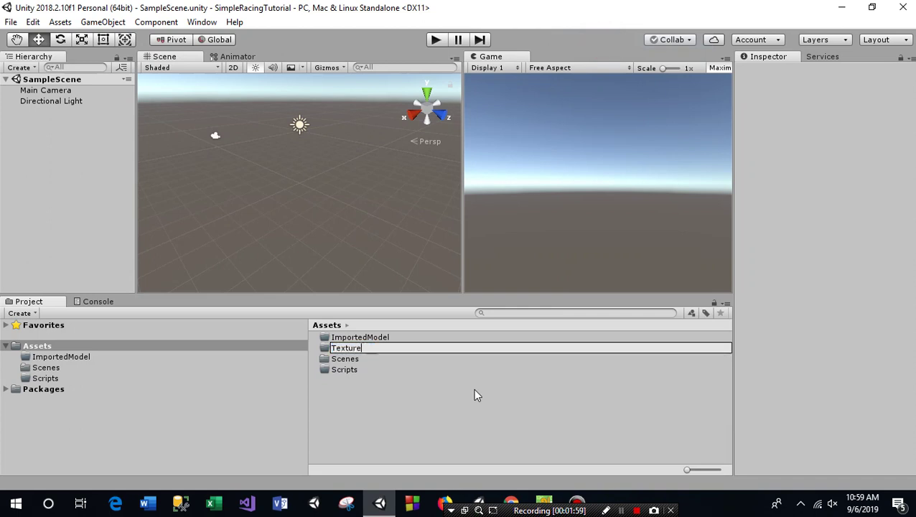
pyautogui.write('s')
pyautogui.press('Return')
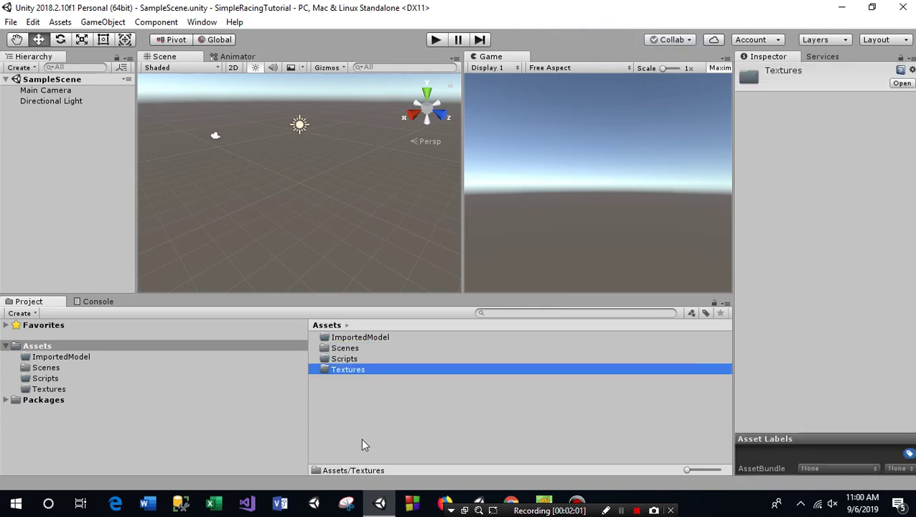
pyautogui.click(368, 418)
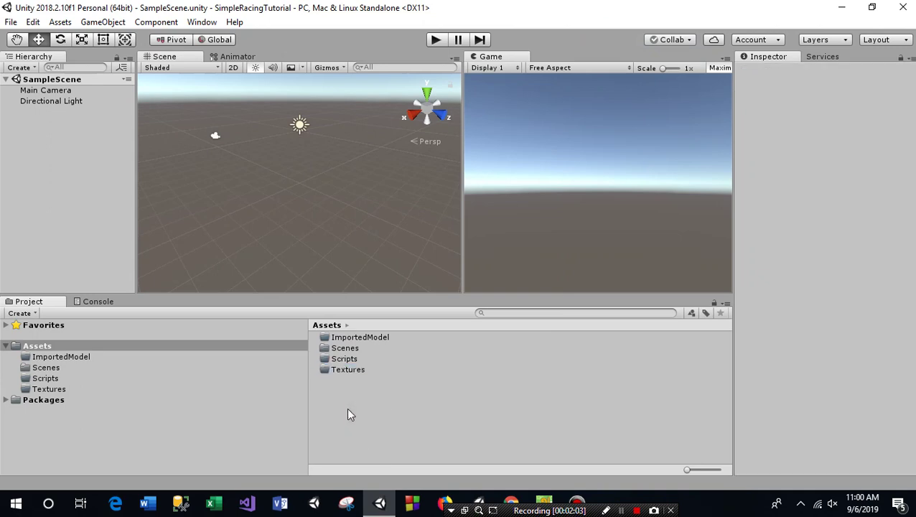
pyautogui.rightClick(382, 396)
pyautogui.moveTo(467, 83)
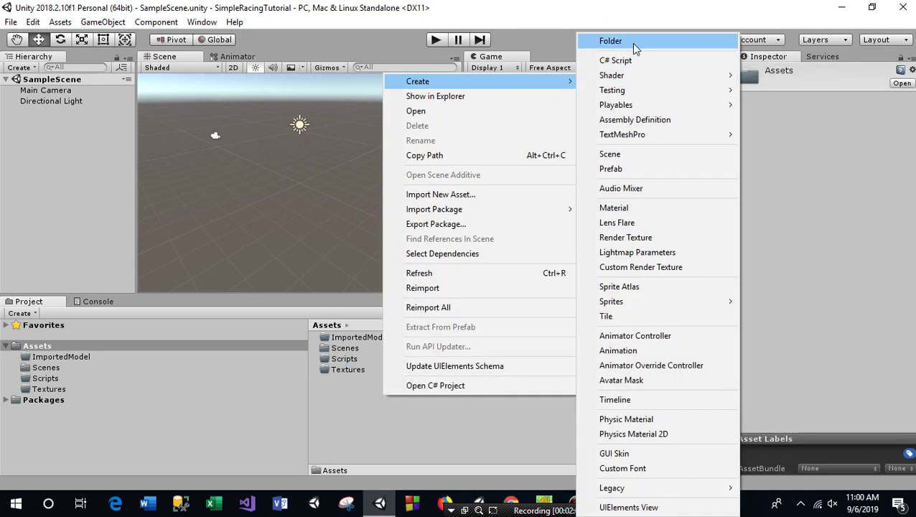
pyautogui.click(617, 41)
pyautogui.write('Prefab')
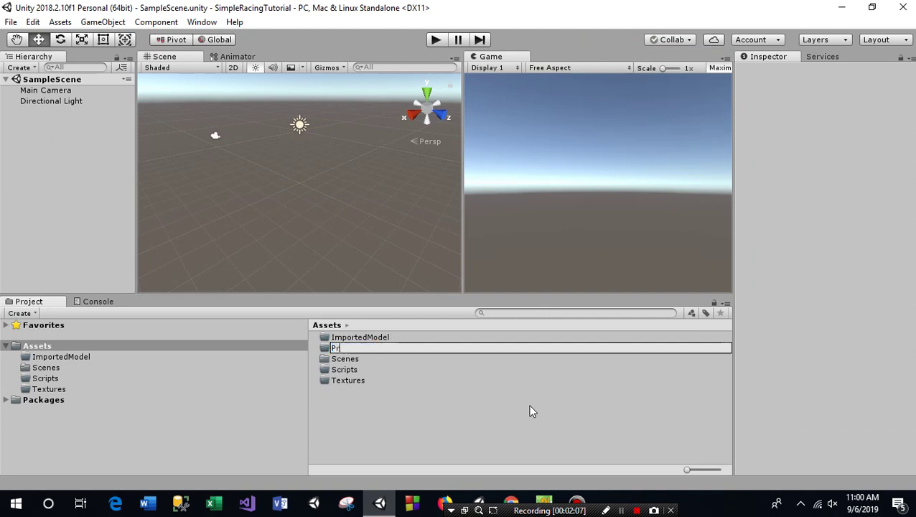
pyautogui.press('Return')
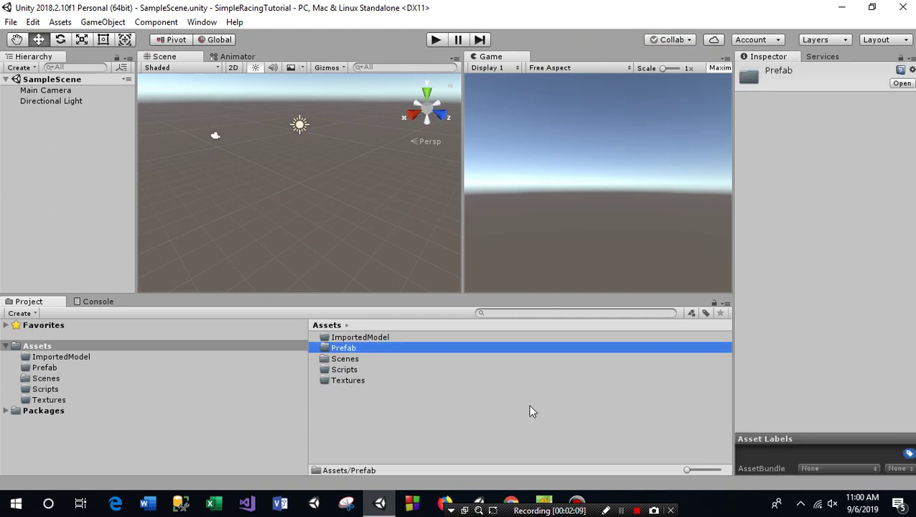
pyautogui.click(349, 431)
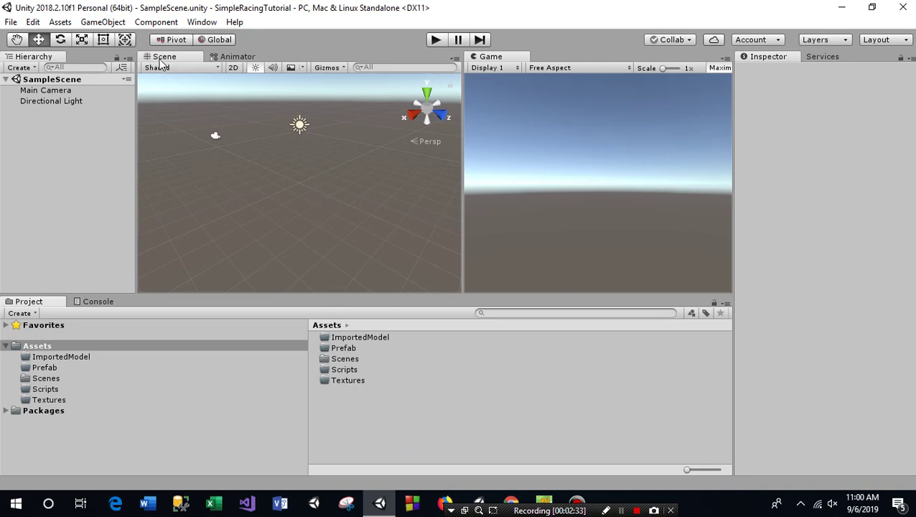
# Open the Asset Store from Window > General.
pyautogui.click(237, 58)
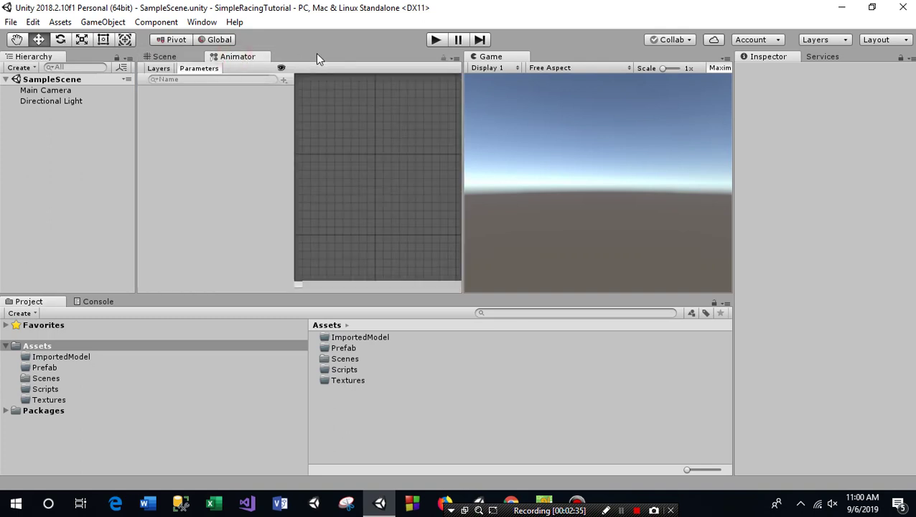
pyautogui.click(176, 61)
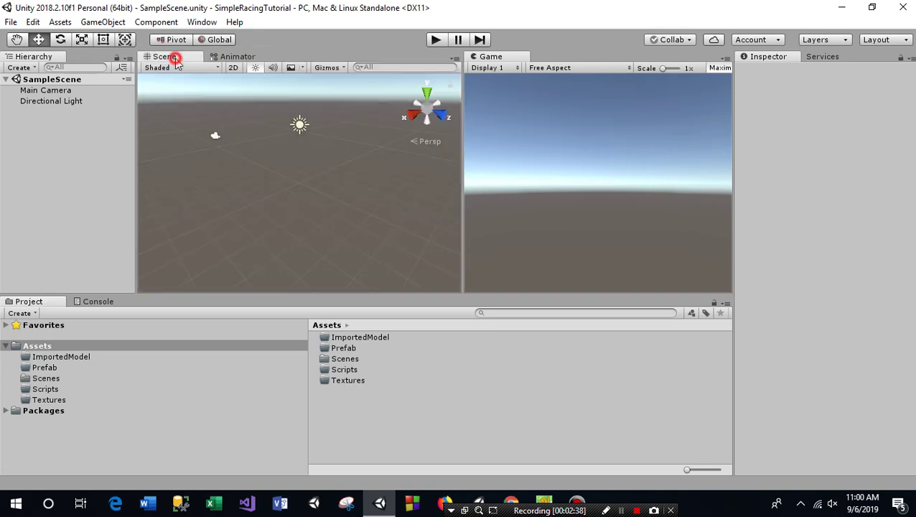
pyautogui.click(193, 23)
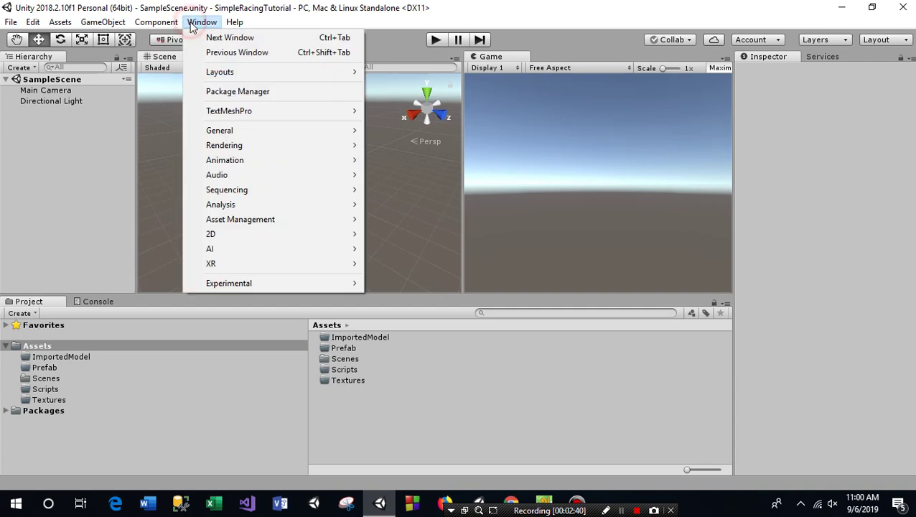
pyautogui.moveTo(277, 133)
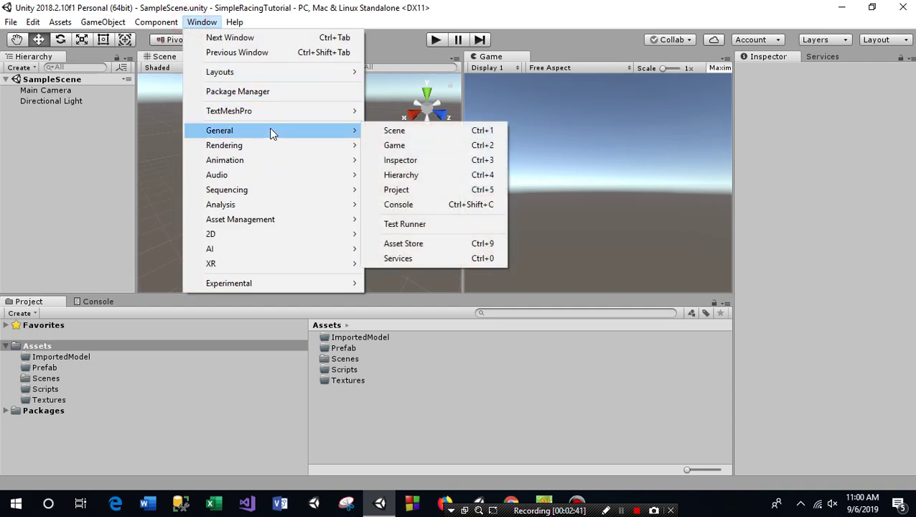
pyautogui.click(418, 246)
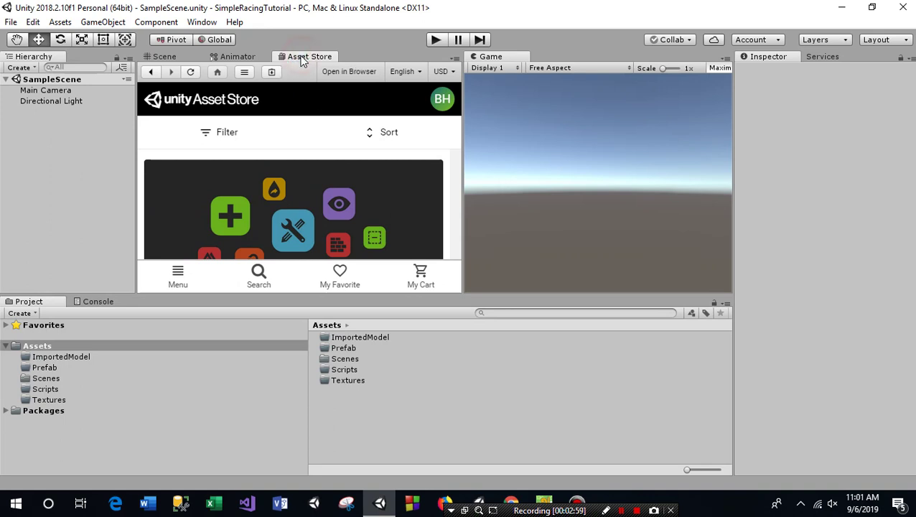
# Undock the Asset Store into a floating window, enlarge it and move it up-left.
pyautogui.moveTo(304, 62); pyautogui.dragTo(301, 197)
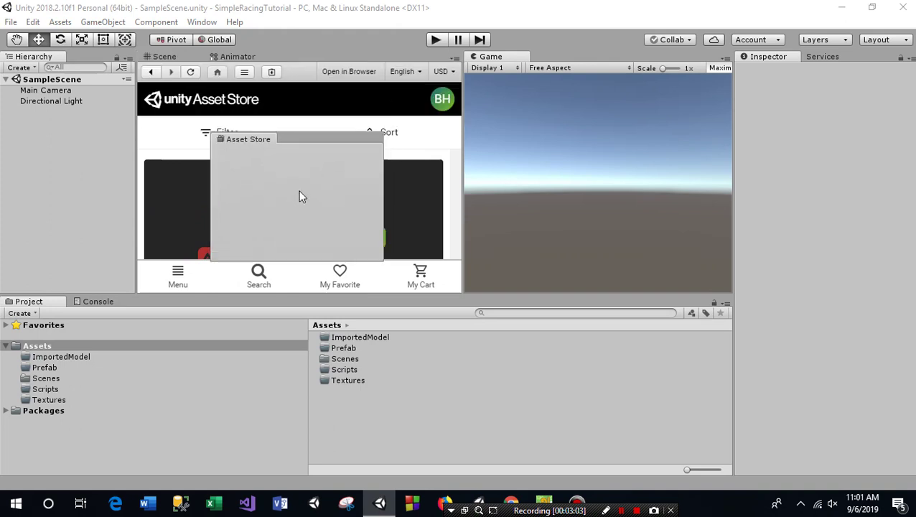
pyautogui.moveTo(301, 197); pyautogui.dragTo(299, 205)
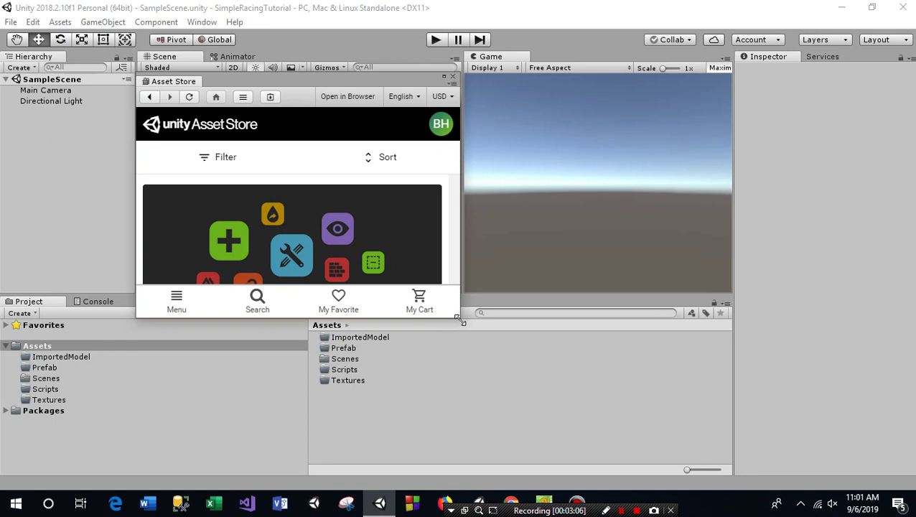
pyautogui.moveTo(460, 320); pyautogui.dragTo(750, 429)
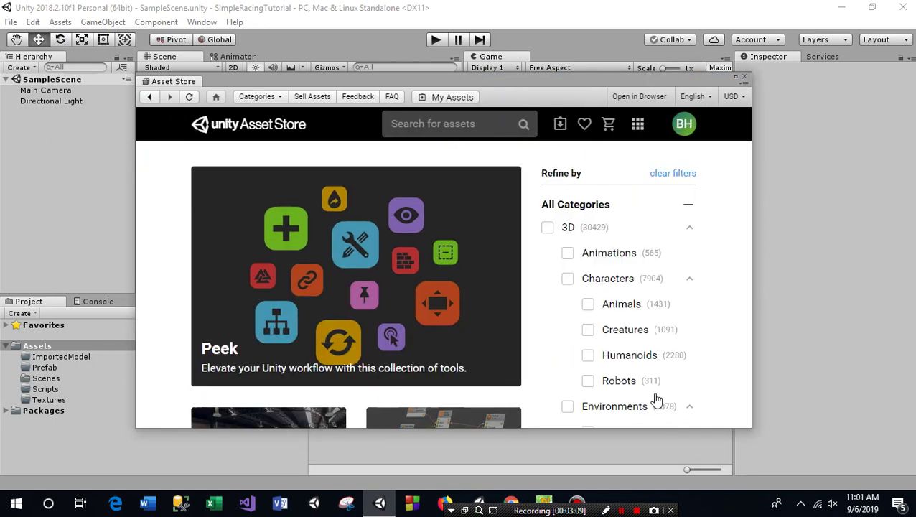
pyautogui.moveTo(500, 81); pyautogui.dragTo(457, 49)
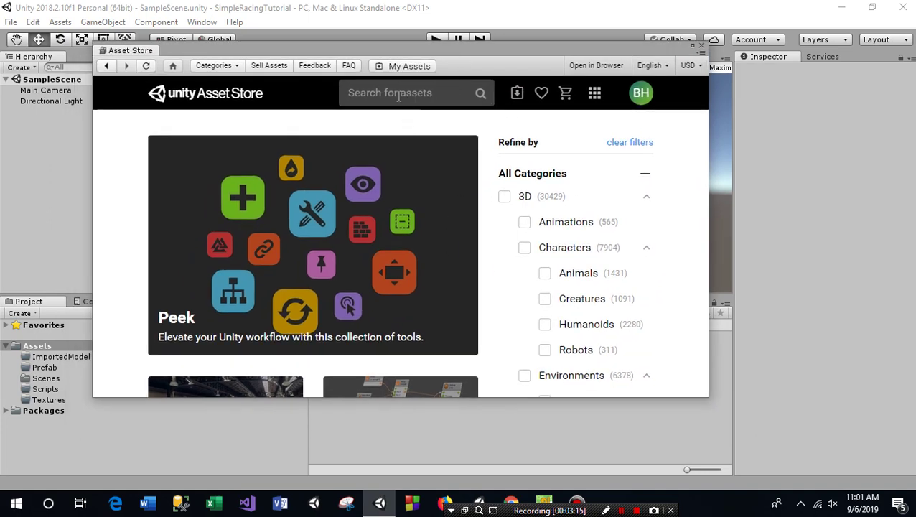
# Search the Asset Store for 'Hand Painted House'.
pyautogui.click(397, 95)
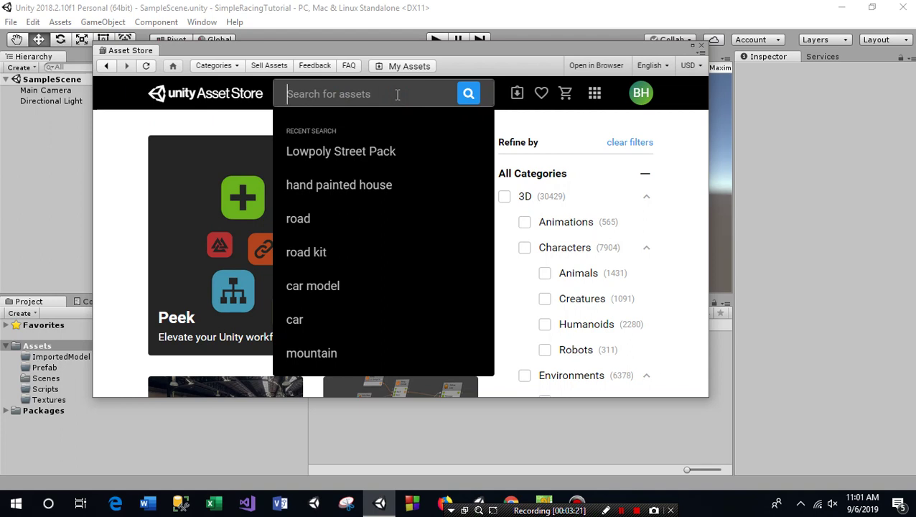
pyautogui.write('Ha')
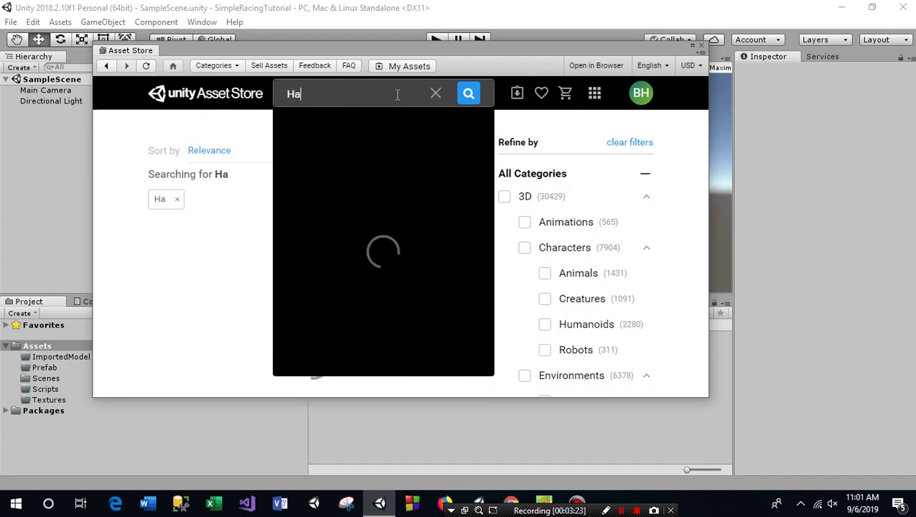
pyautogui.write('nd')
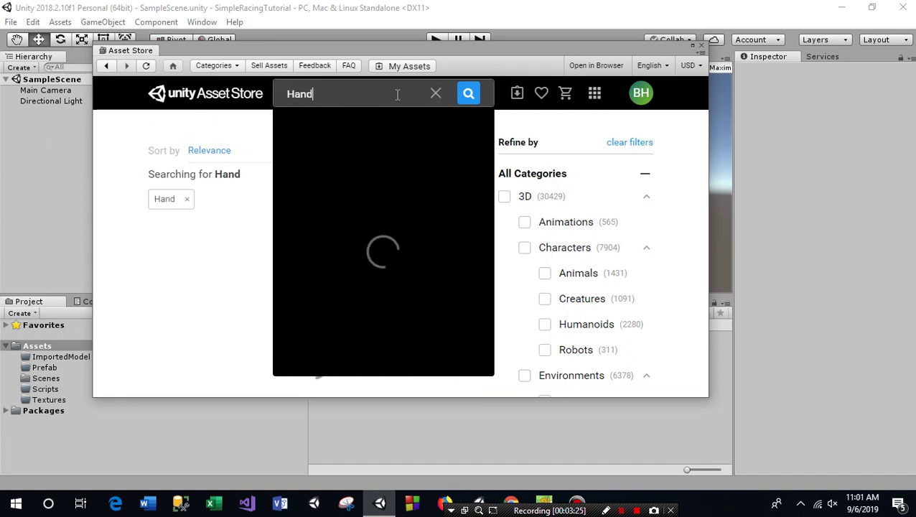
pyautogui.write(' Painted ')
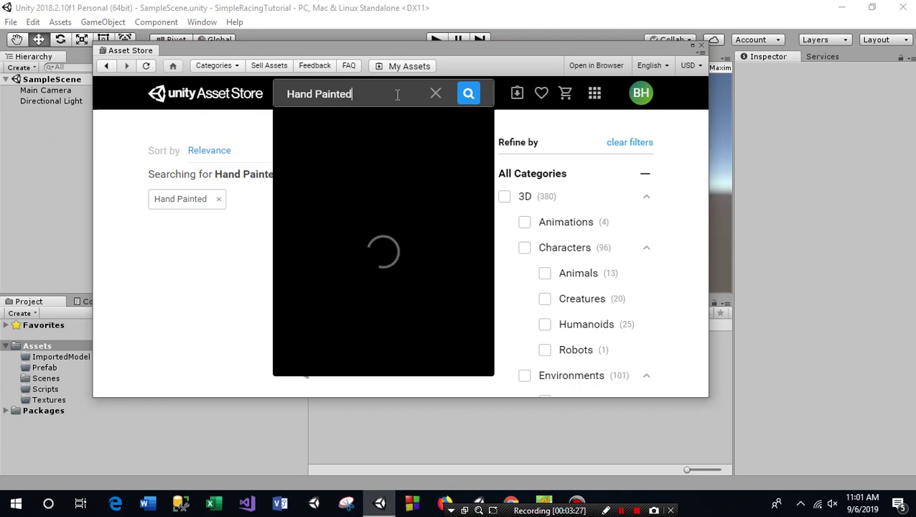
pyautogui.write('Hou')
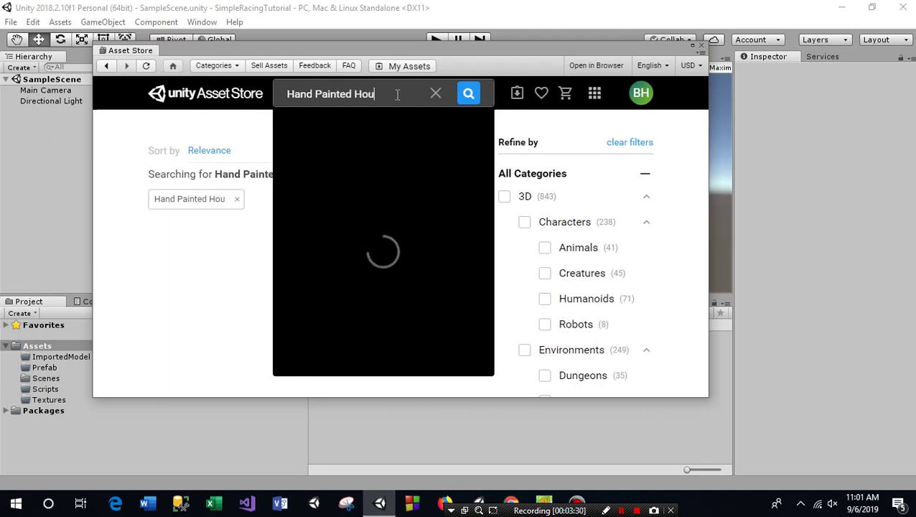
pyautogui.write('se')
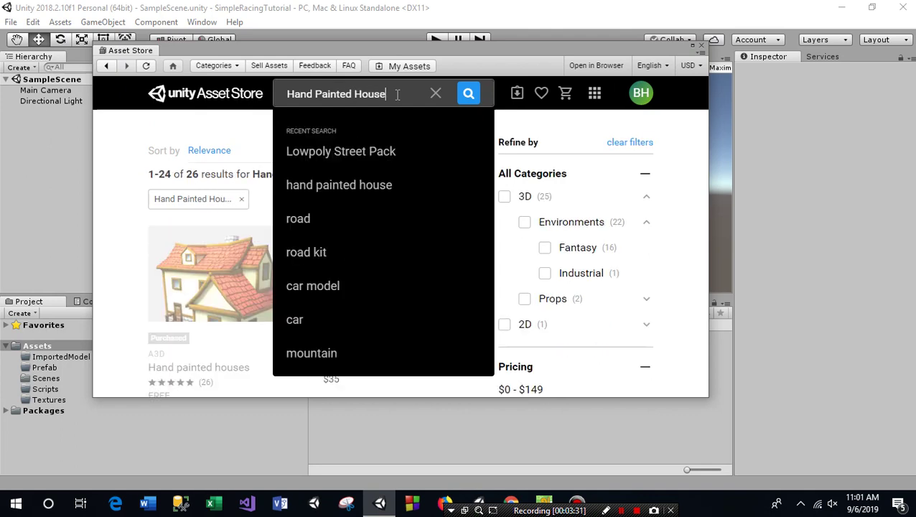
pyautogui.press('Return')
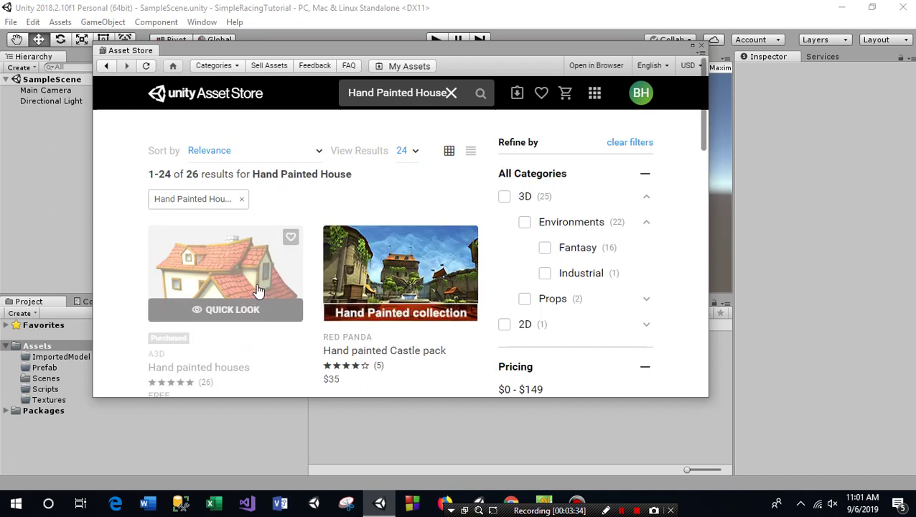
pyautogui.scroll(-1, 237, 343)
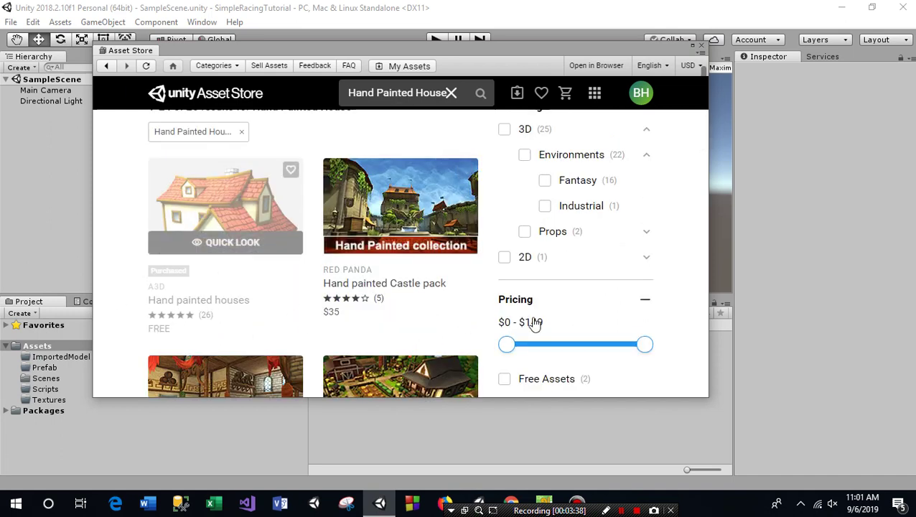
# Open the free Hand painted houses package page and start its import.
pyautogui.click(213, 203)
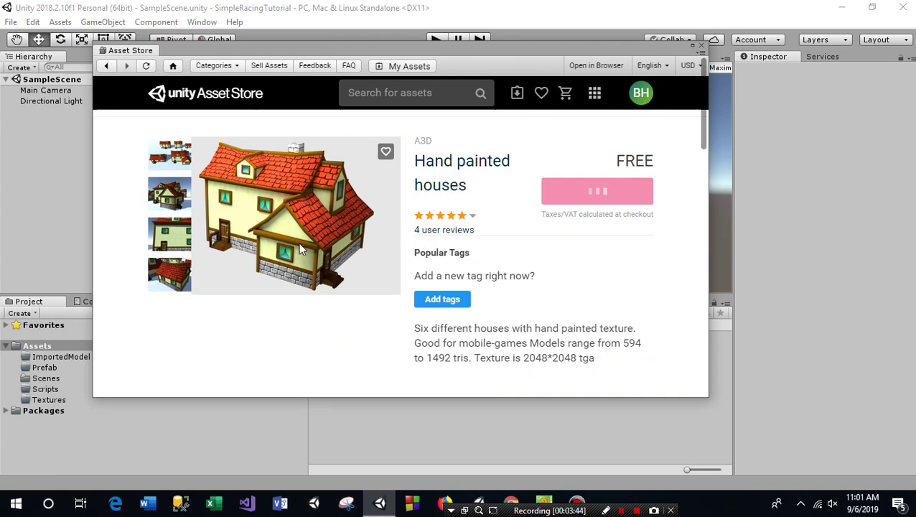
pyautogui.scroll(-1, 312, 241)
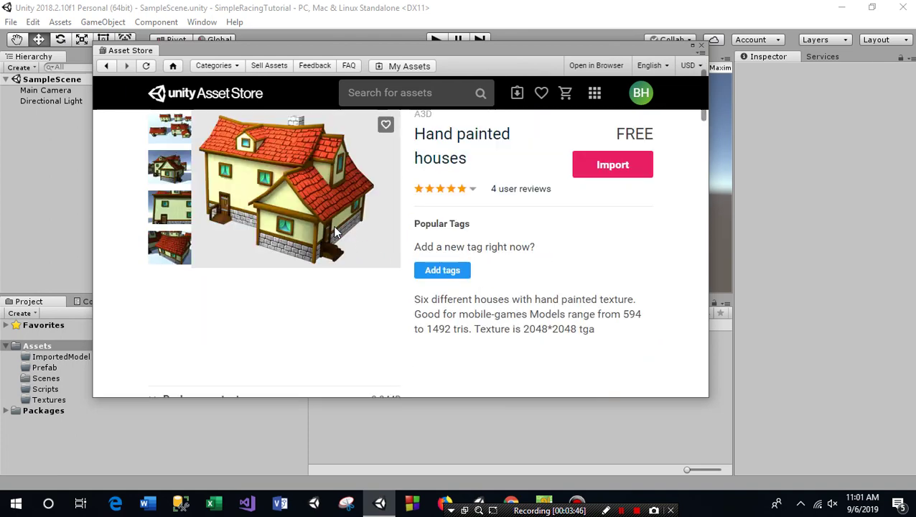
pyautogui.scroll(1, 337, 244)
pyautogui.click(614, 234)
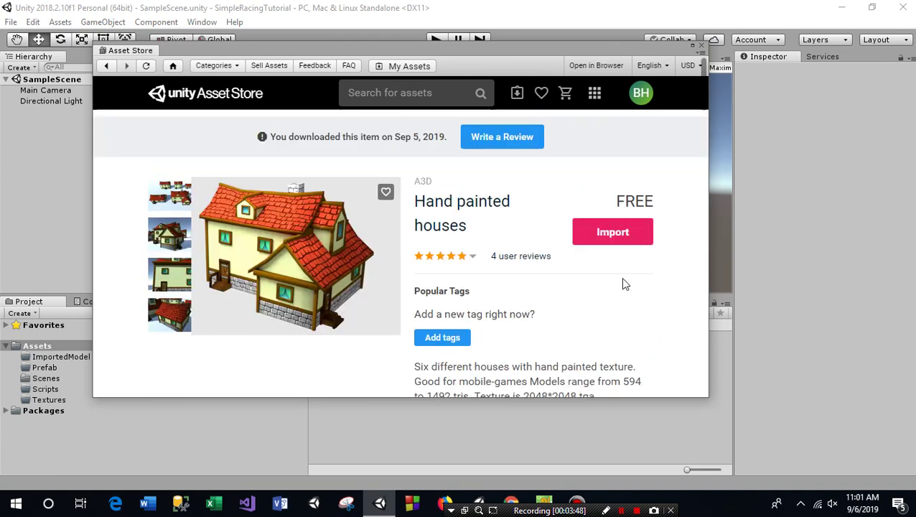
pyautogui.click(613, 243)
# Import every file of Hand painted houses, including models, texture and Example scene.
pyautogui.click(620, 239)
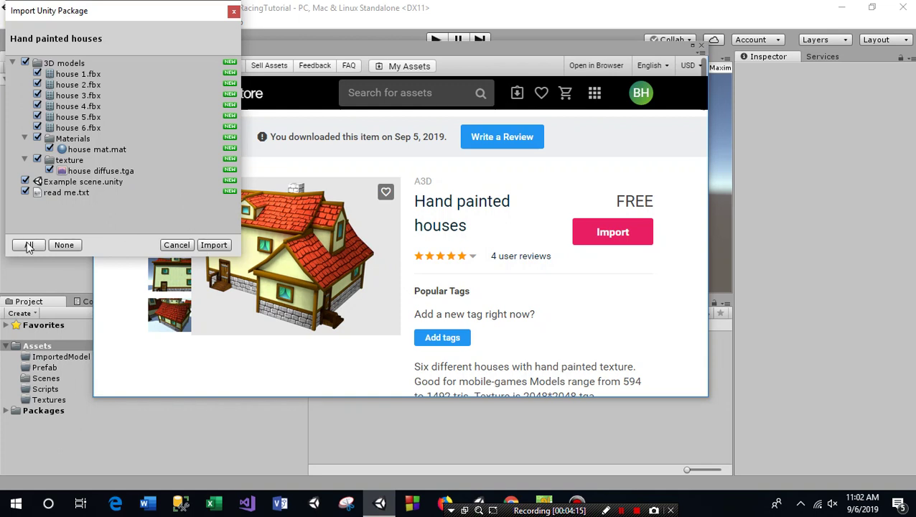
pyautogui.click(27, 248)
pyautogui.click(209, 249)
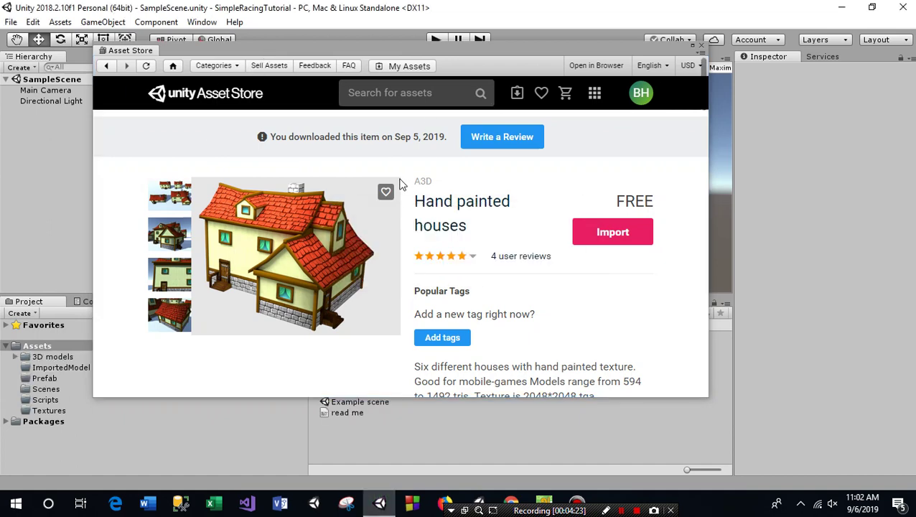
# Search the Asset Store for 'Low Poly Street Pack' and open its package page.
pyautogui.click(384, 93)
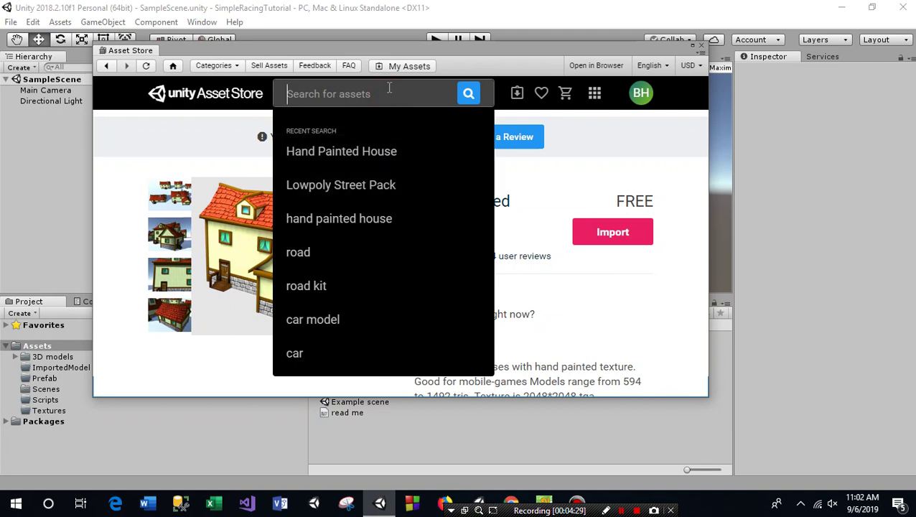
pyautogui.write('Low Po')
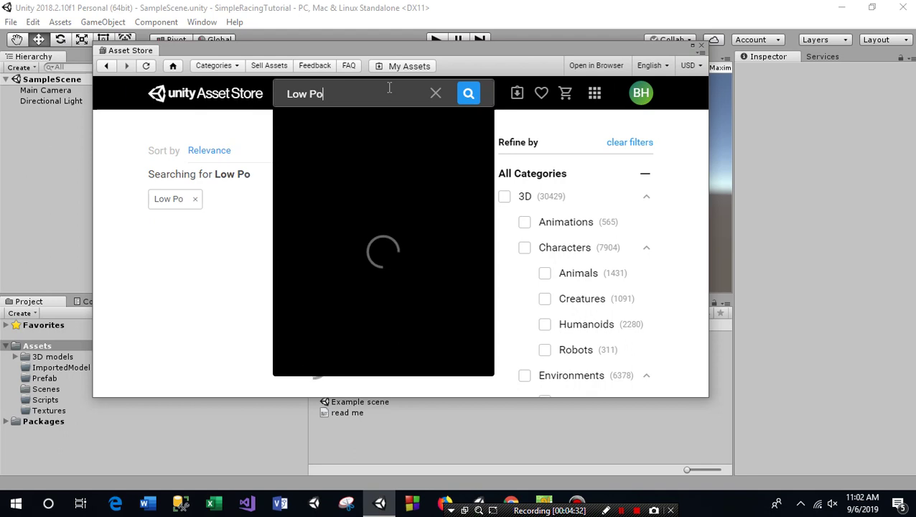
pyautogui.write('ly ')
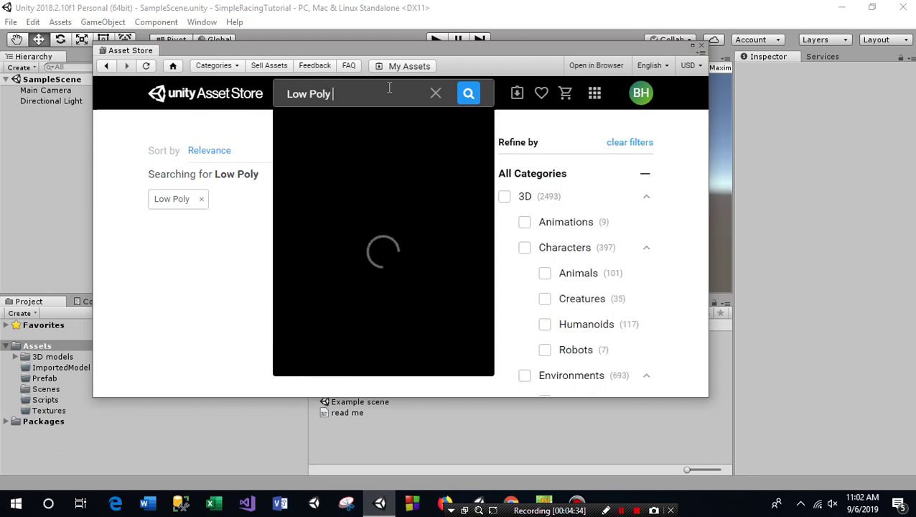
pyautogui.write('Street ')
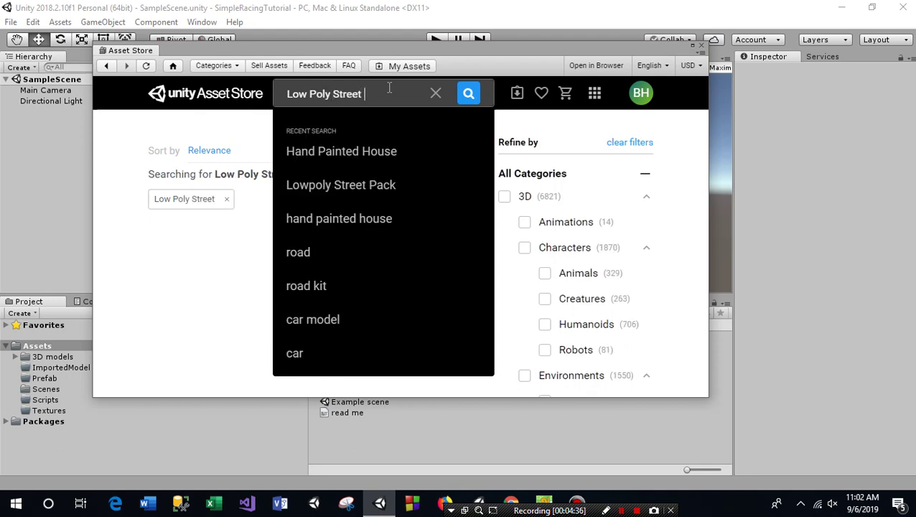
pyautogui.write('Pa')
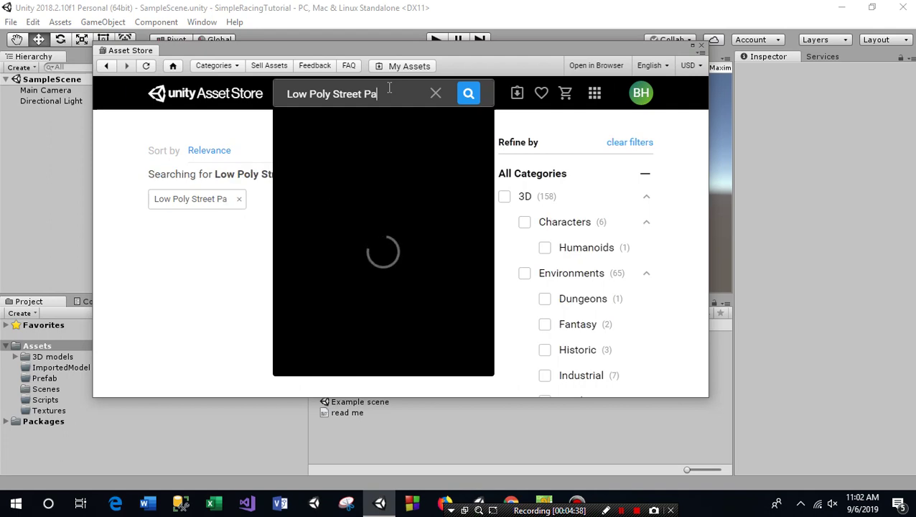
pyautogui.write('ck')
pyautogui.press('Return')
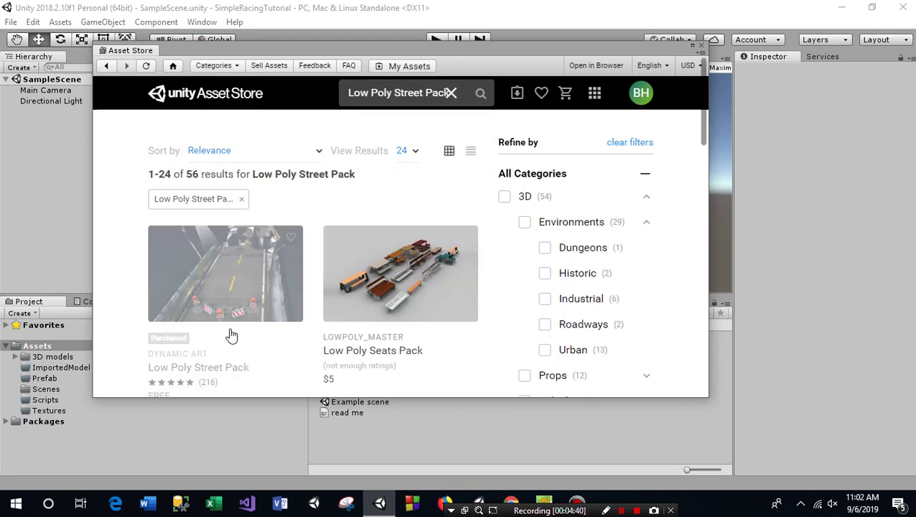
pyautogui.moveTo(231, 338)
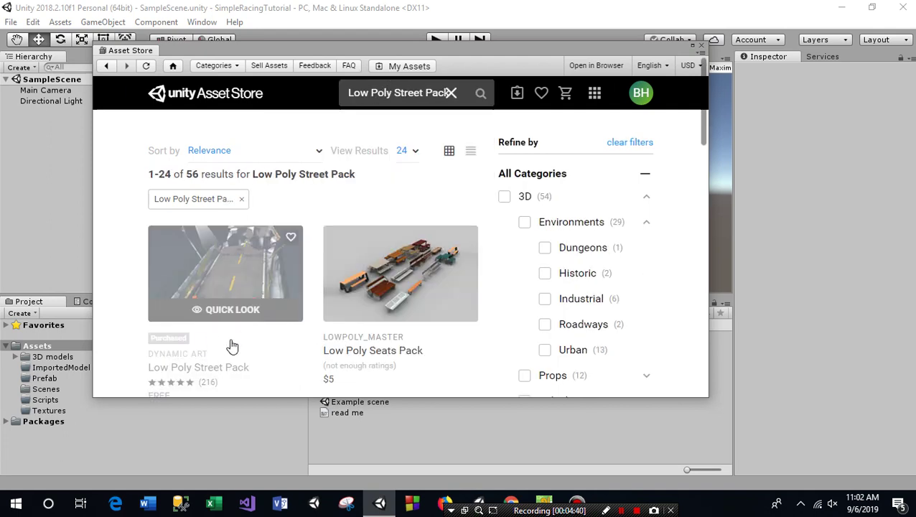
pyautogui.click(227, 266)
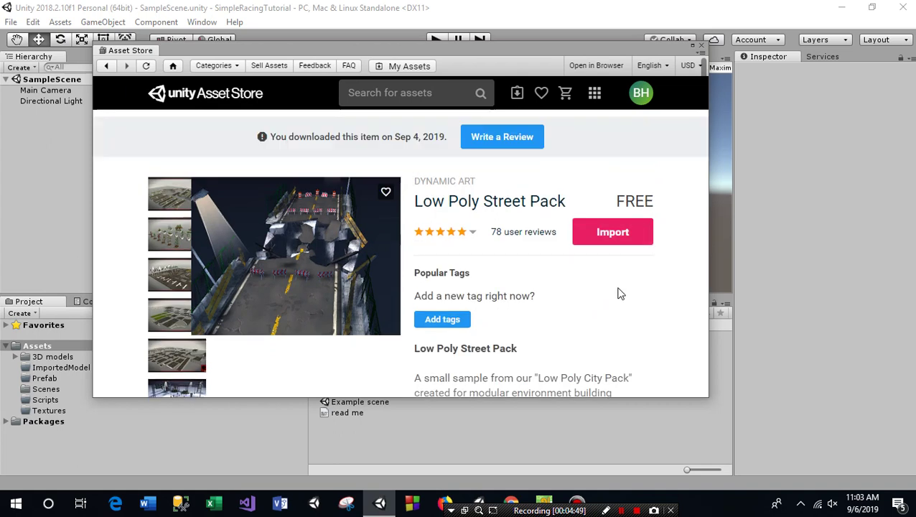
# Import all files of the Low Poly Street Pack into Assets.
pyautogui.click(617, 238)
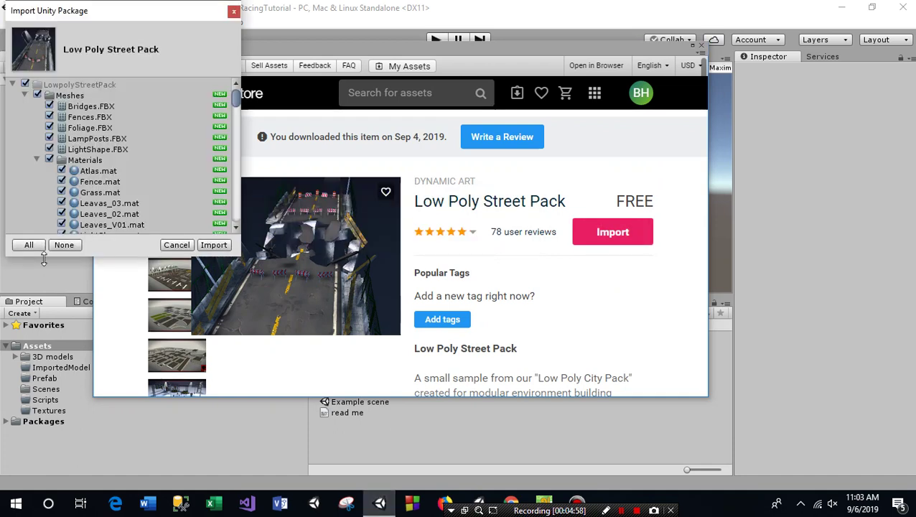
pyautogui.click(212, 246)
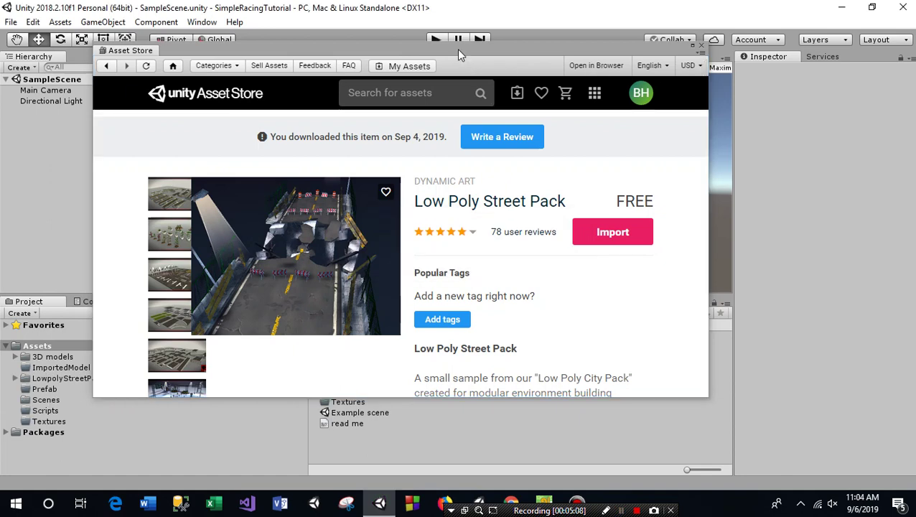
# Close the Asset Store and move LowpolyStreetPack and 3D models into ImportedModel.
pyautogui.click(702, 48)
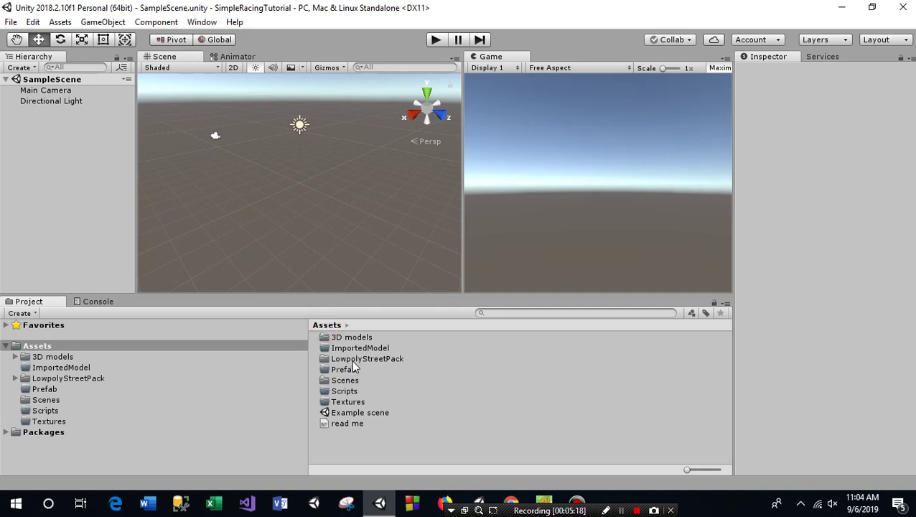
pyautogui.moveTo(353, 360)
pyautogui.mouseDown()
pyautogui.moveTo(347, 346)
pyautogui.moveTo(353, 352)
pyautogui.mouseUp()
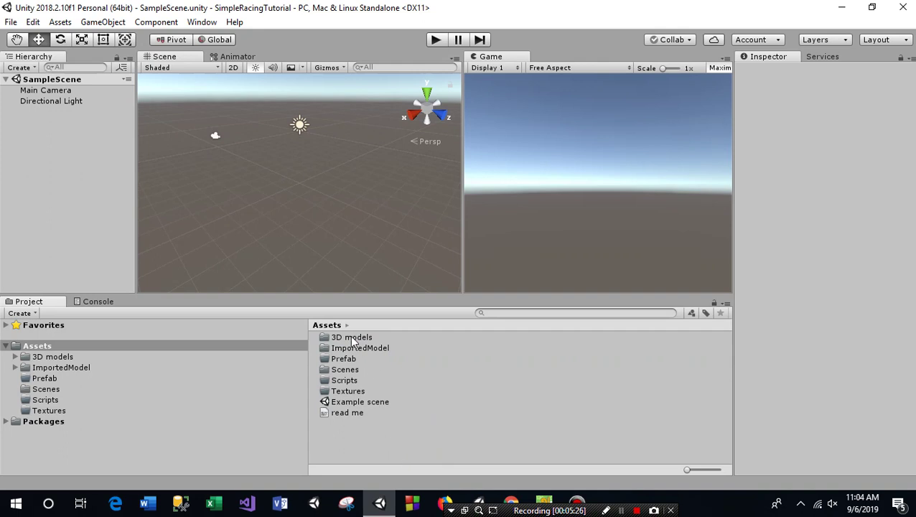
pyautogui.moveTo(352, 342); pyautogui.dragTo(356, 352)
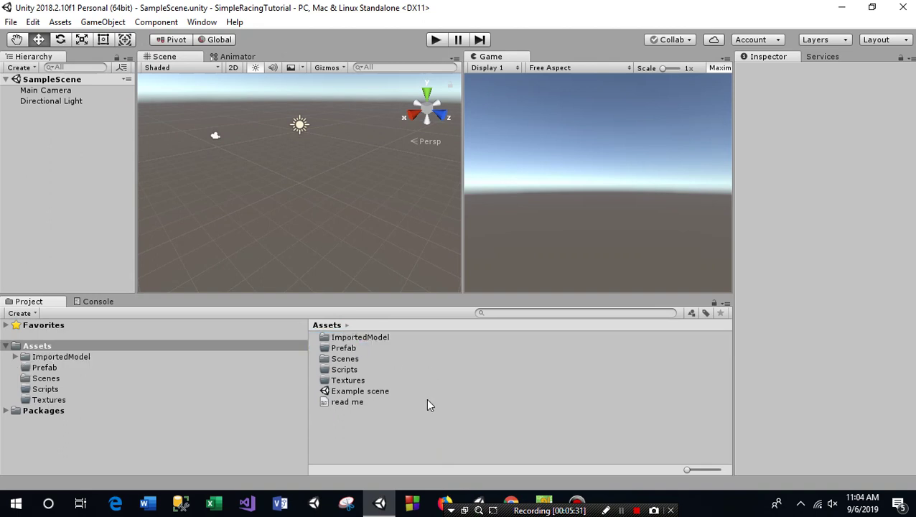
pyautogui.click(370, 415)
pyautogui.click(17, 40)
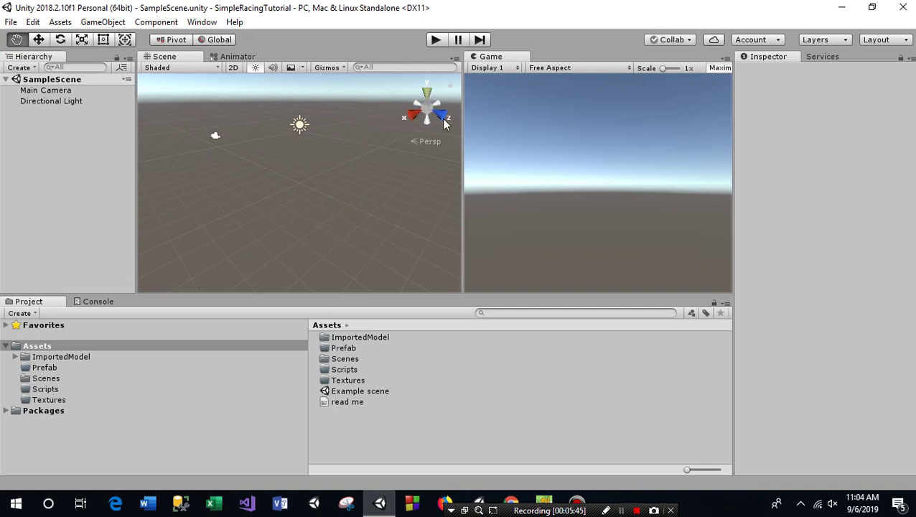
# Switch the Scene view through Right, Left and Back views, then pan down to the grid.
pyautogui.click(413, 120)
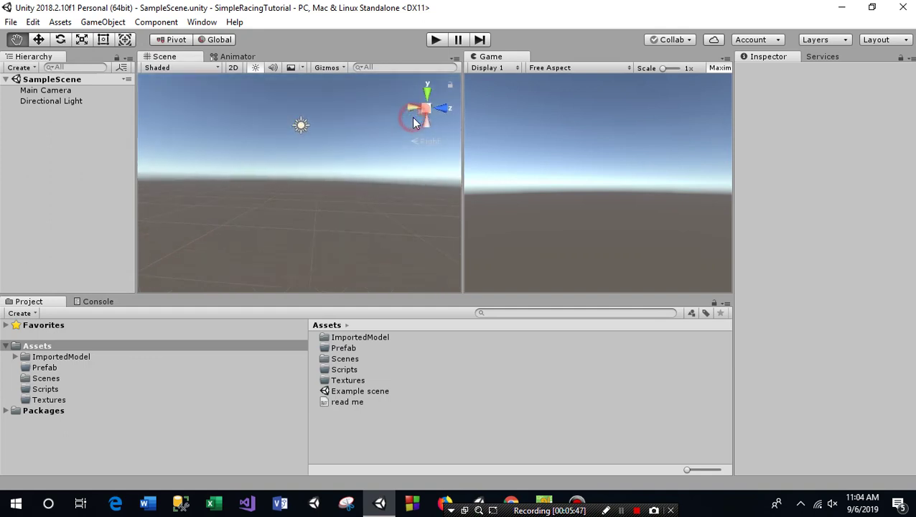
pyautogui.click(440, 107)
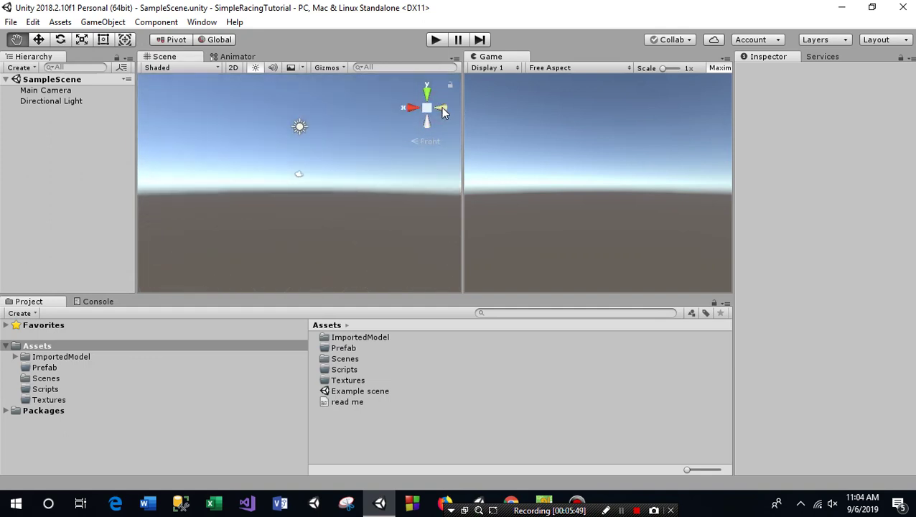
pyautogui.click(441, 107)
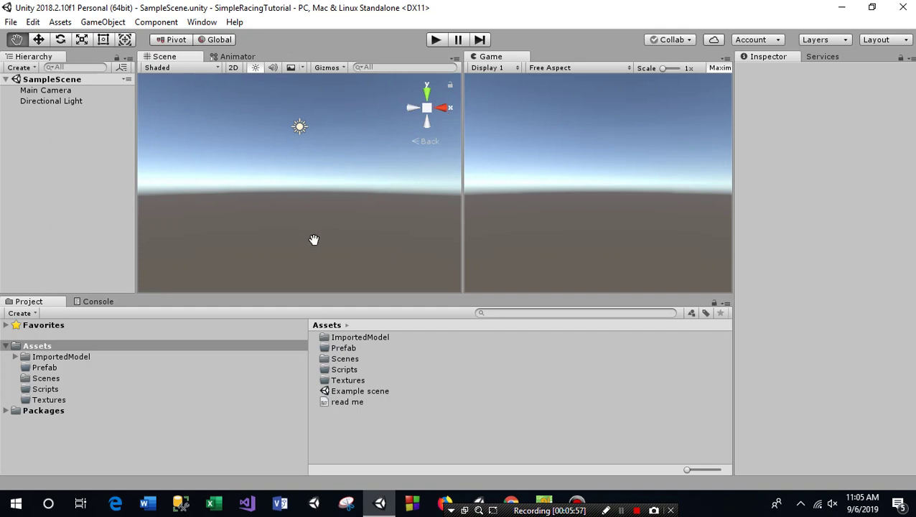
pyautogui.moveTo(313, 205)
pyautogui.mouseDown()
pyautogui.moveTo(325, 275)
pyautogui.moveTo(331, 225)
pyautogui.moveTo(332, 235)
pyautogui.mouseUp()
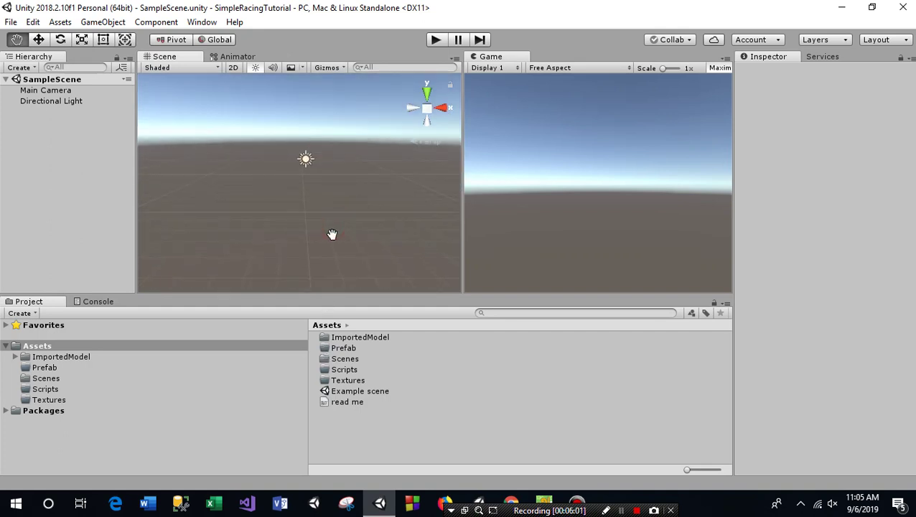
pyautogui.click(63, 148)
# Add a new Cube to the scene and reset its transform to the origin.
pyautogui.rightClick(47, 167)
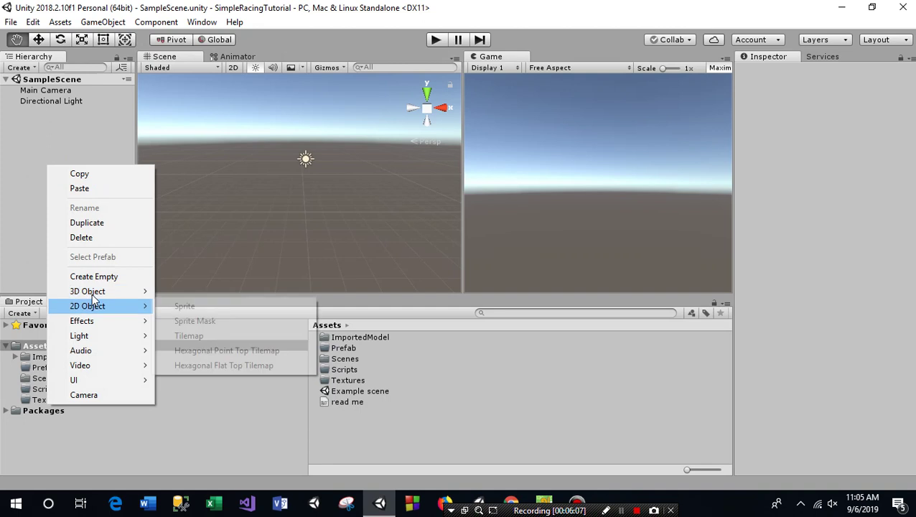
pyautogui.moveTo(147, 291)
pyautogui.click(181, 291)
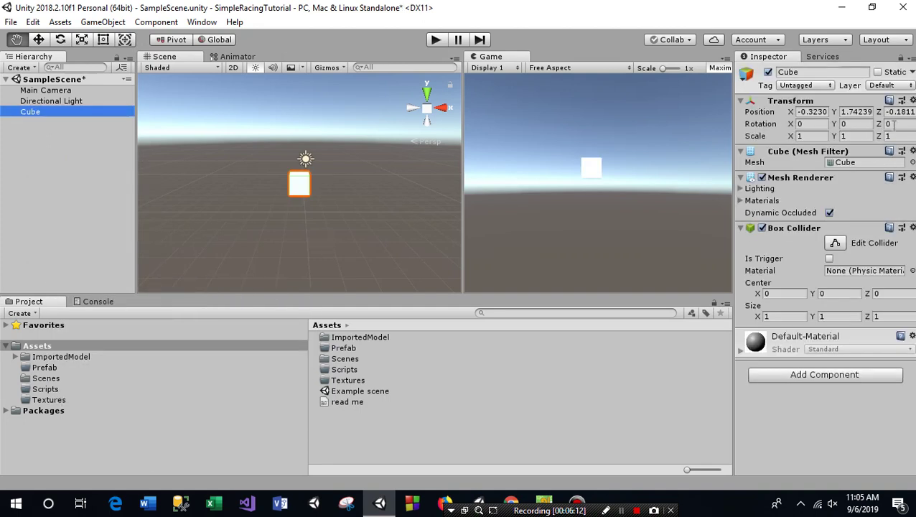
pyautogui.click(912, 101)
pyautogui.click(768, 115)
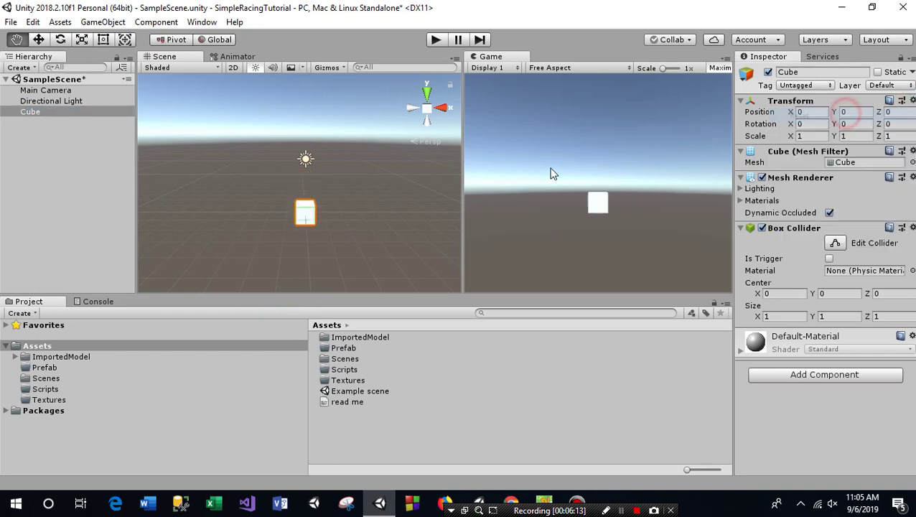
pyautogui.scroll(1, 325, 263)
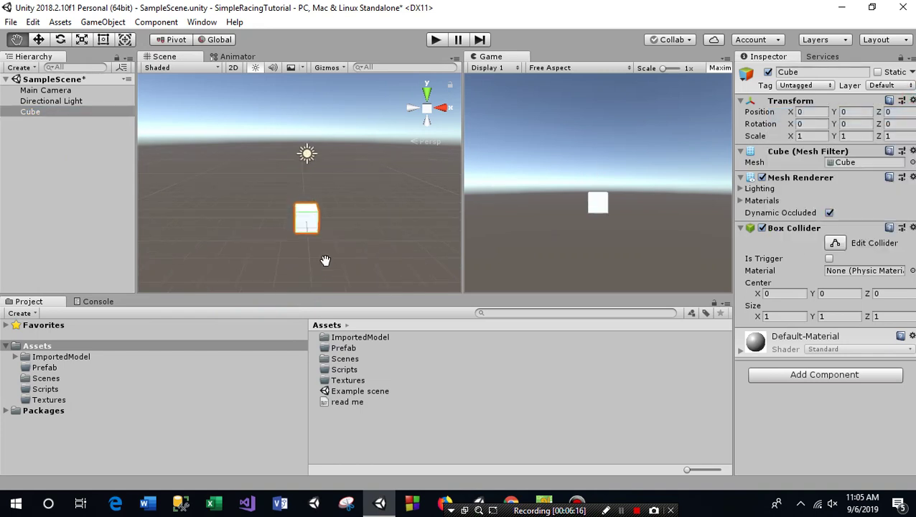
pyautogui.scroll(2, 337, 187)
pyautogui.moveTo(353, 116)
pyautogui.mouseDown(button='right')
pyautogui.moveTo(354, 198)
pyautogui.moveTo(342, 231)
pyautogui.mouseUp(button='right')
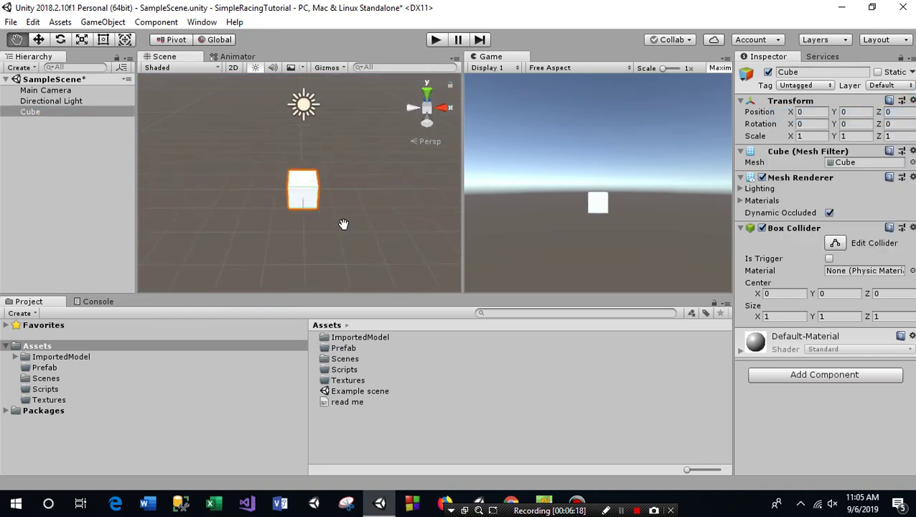
# Scale the cube to X 50 and Z 100, then zoom out to frame the slab.
pyautogui.click(812, 136)
pyautogui.write('50')
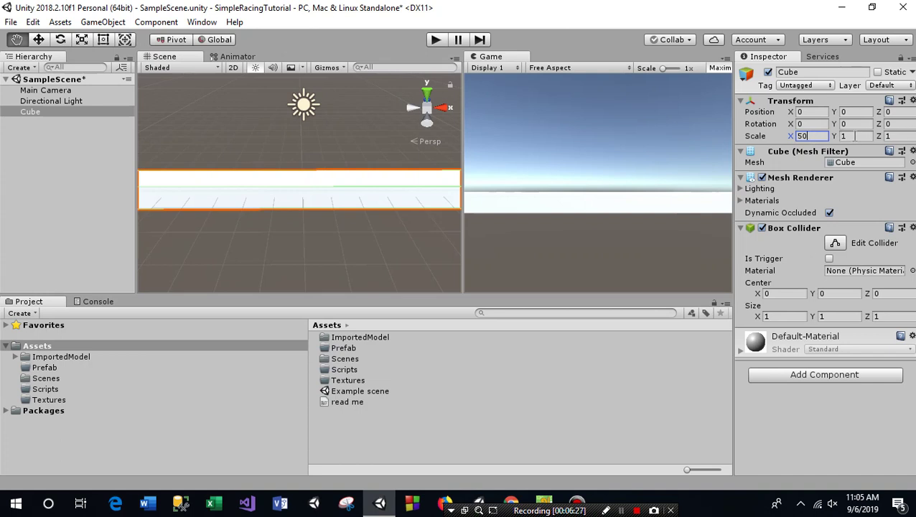
pyautogui.click(894, 136)
pyautogui.write('100')
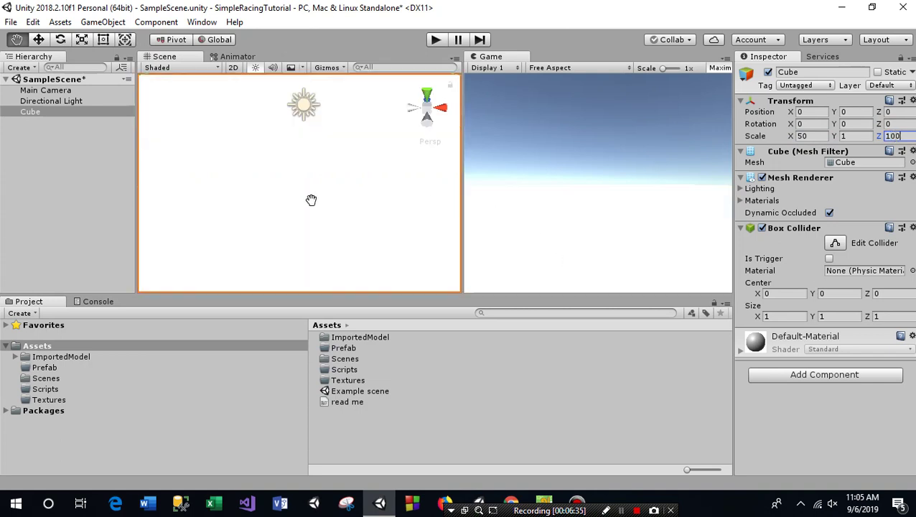
pyautogui.scroll(-2, 311, 200)
pyautogui.scroll(-2, 311, 200)
pyautogui.scroll(-2, 311, 200)
pyautogui.scroll(-2, 310, 199)
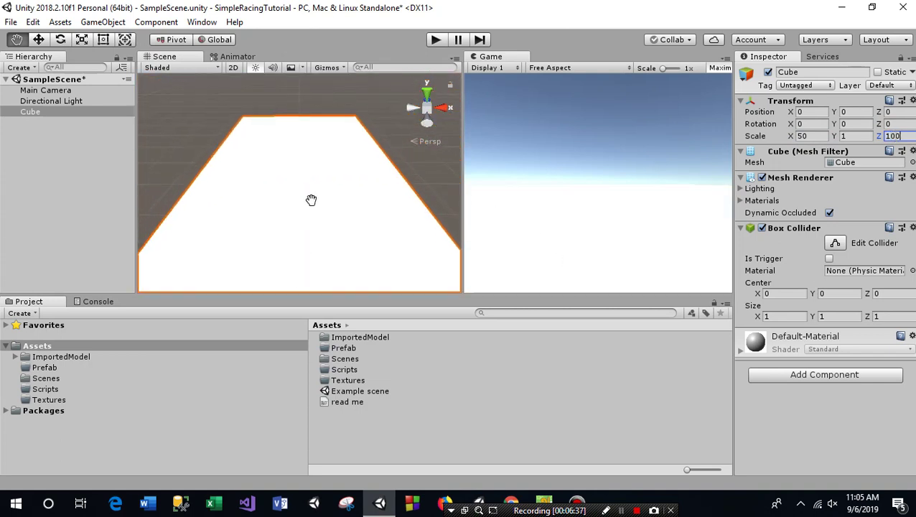
pyautogui.moveTo(316, 228); pyautogui.dragTo(313, 144)
pyautogui.moveTo(317, 167); pyautogui.dragTo(311, 194)
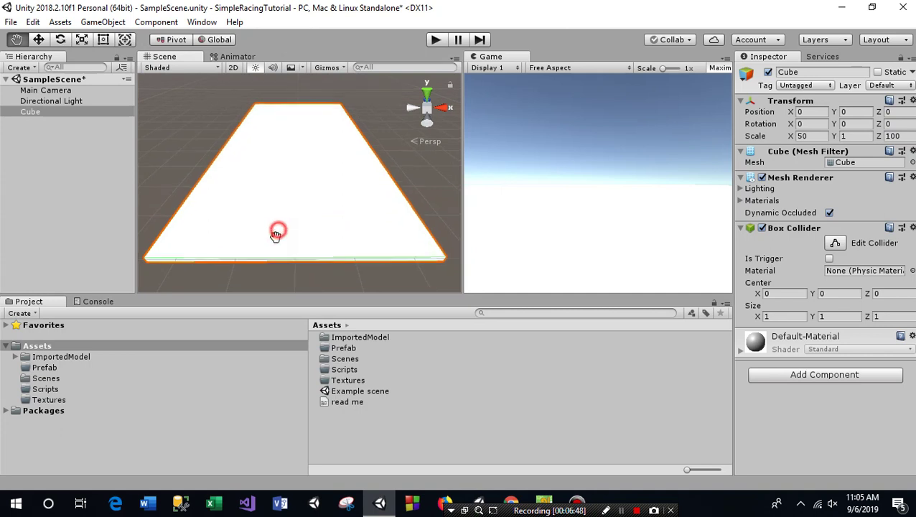
pyautogui.moveTo(276, 229); pyautogui.dragTo(278, 238)
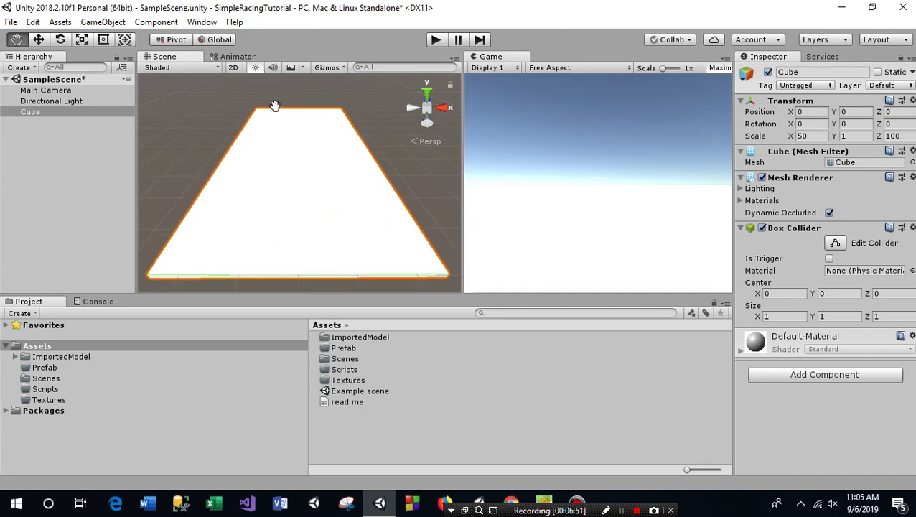
# Rename the white slab to Tile01 and recentre it in the Scene view.
pyautogui.click(837, 74)
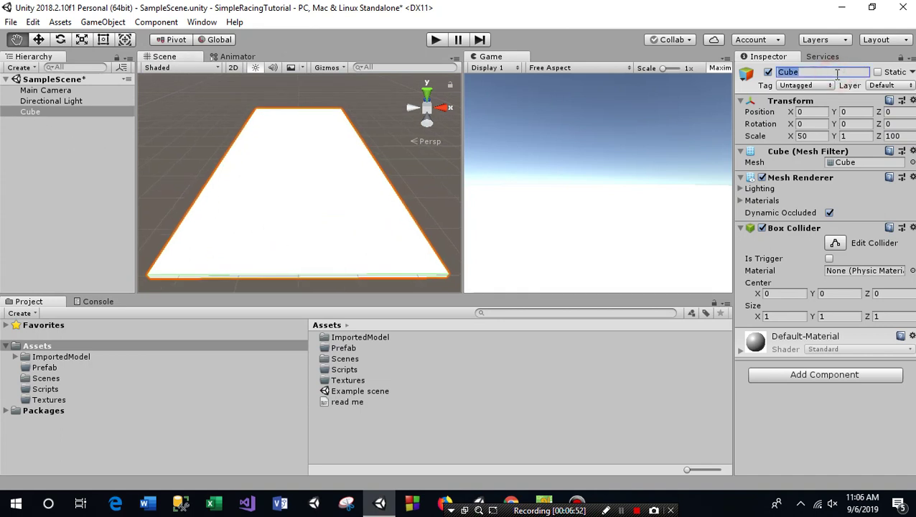
pyautogui.write('Tile01')
pyautogui.press('Return')
pyautogui.moveTo(262, 179)
pyautogui.mouseDown()
pyautogui.moveTo(279, 185)
pyautogui.moveTo(278, 200)
pyautogui.mouseUp()
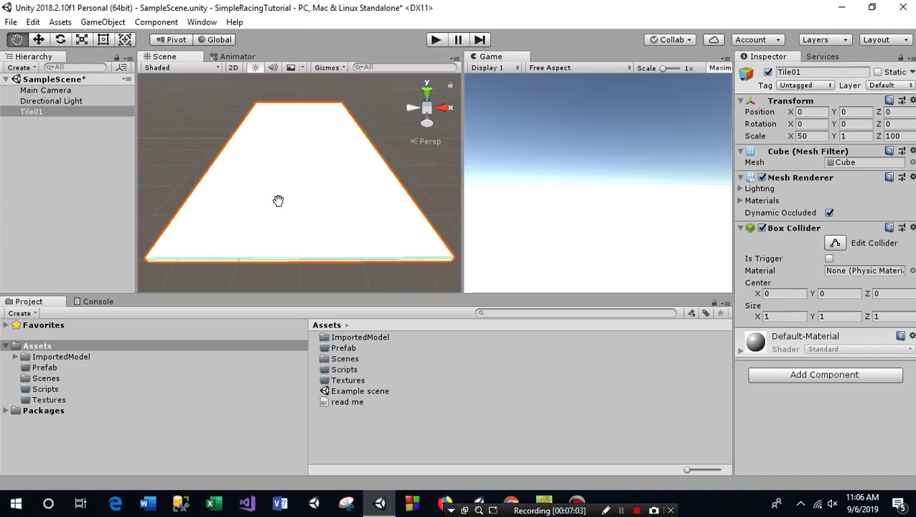
pyautogui.scroll(2, 278, 198)
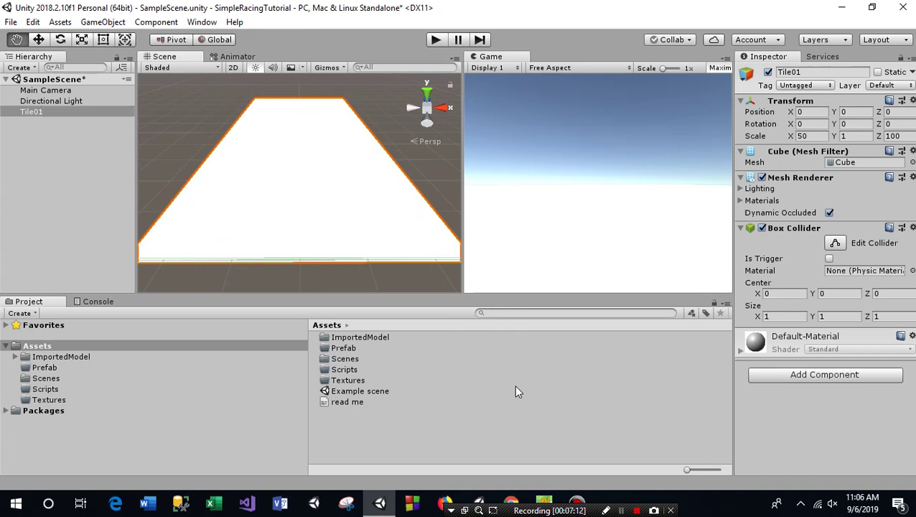
# Search Google Images for Ground Texture and filter the results to green textures.
pyautogui.click(511, 500)
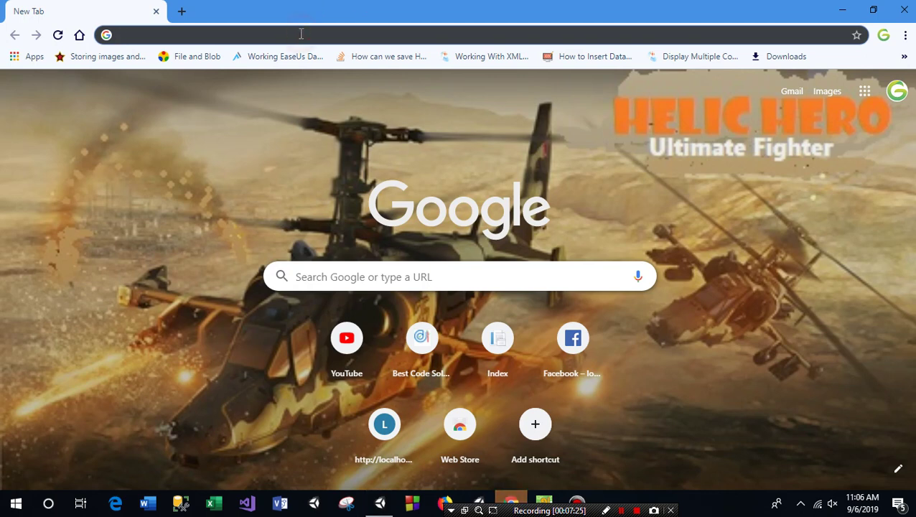
pyautogui.write('Ground Texture')
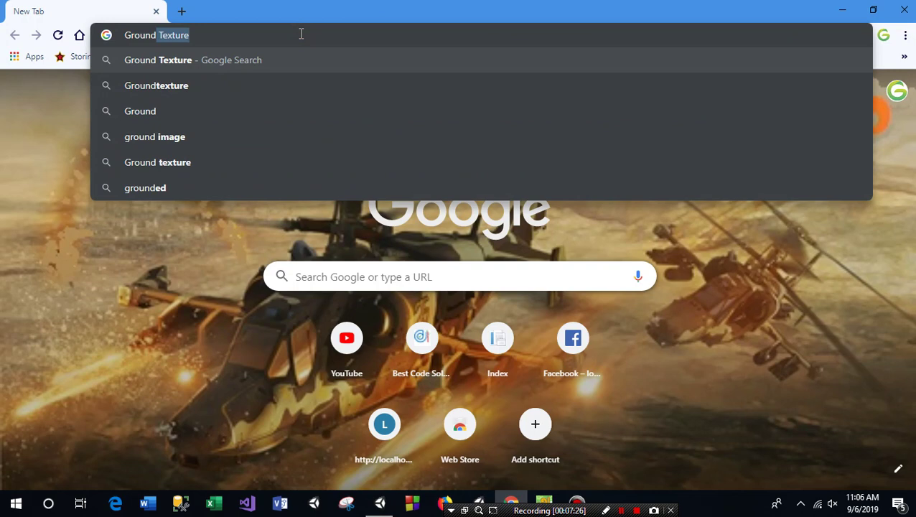
pyautogui.press('Return')
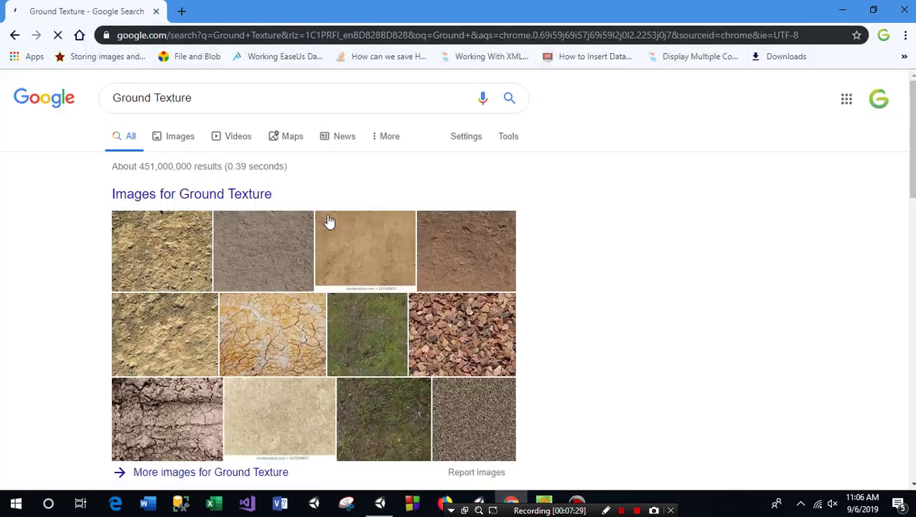
pyautogui.click(224, 195)
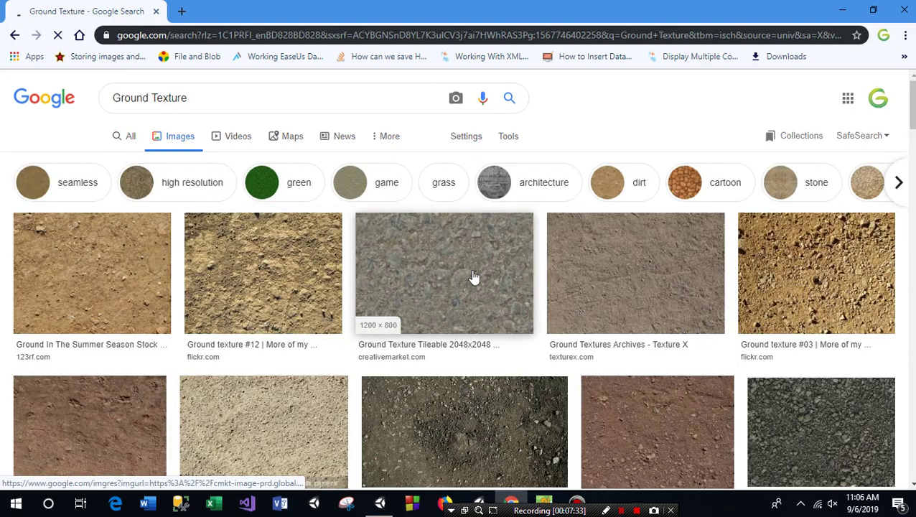
pyautogui.click(289, 186)
pyautogui.scroll(-4, 352, 264)
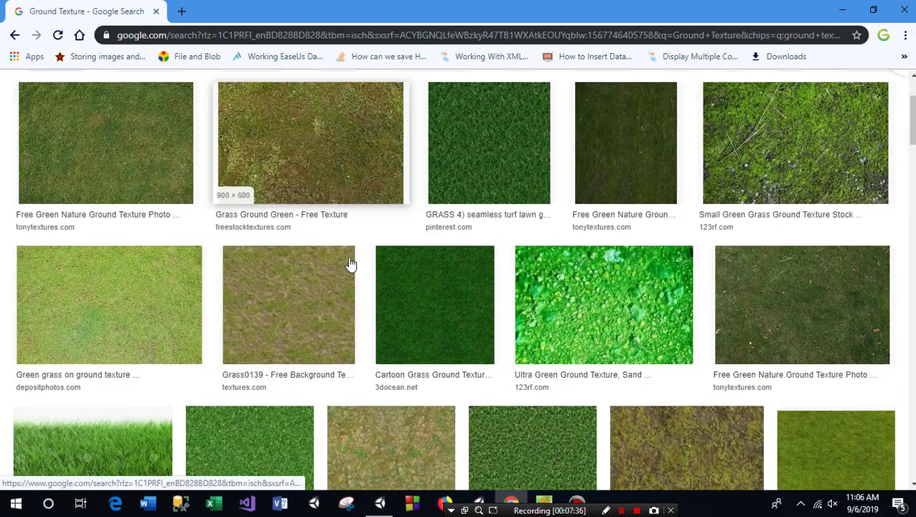
pyautogui.scroll(-2, 368, 262)
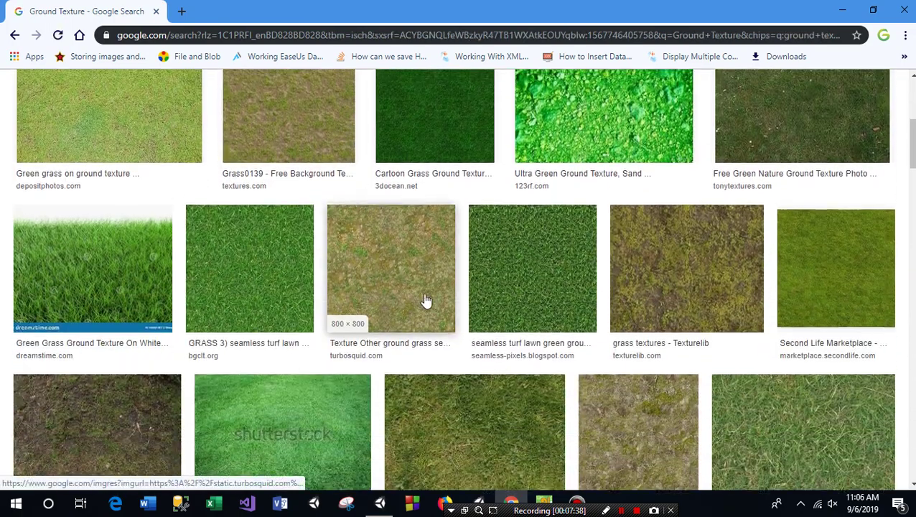
pyautogui.scroll(4, 536, 311)
pyautogui.scroll(1, 407, 311)
pyautogui.scroll(-1, 407, 311)
pyautogui.scroll(-5, 409, 312)
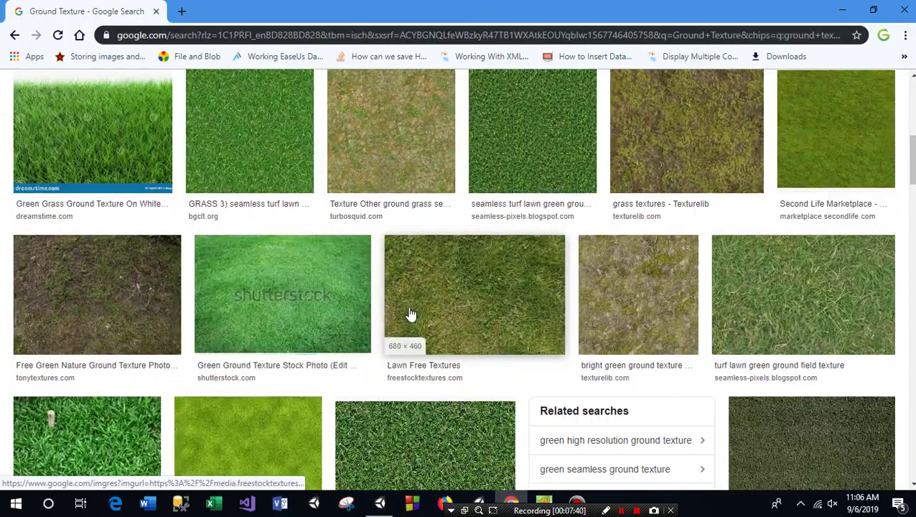
pyautogui.scroll(-3, 409, 313)
pyautogui.scroll(6, 476, 311)
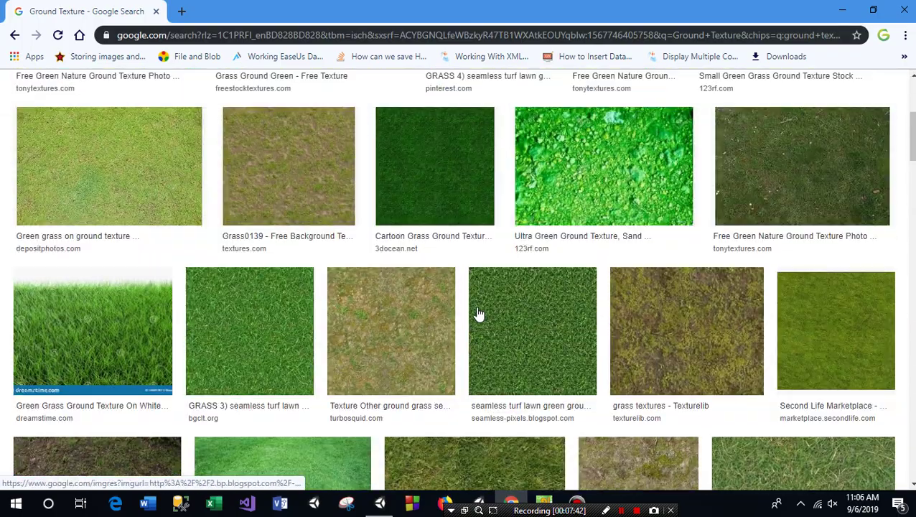
# Save the Ultra Green Ground Texture image as Ground Texture.jpg on the Desktop and minimise Chrome.
pyautogui.click(580, 188)
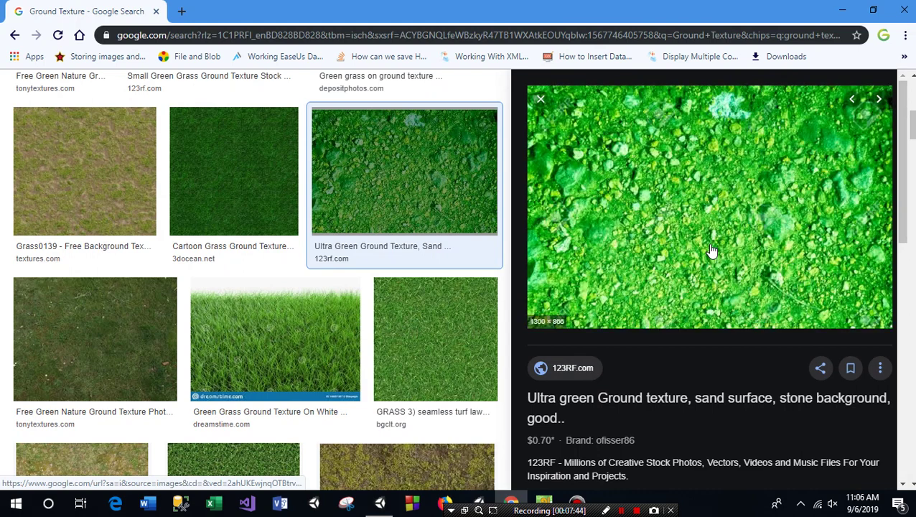
pyautogui.rightClick(685, 221)
pyautogui.click(711, 313)
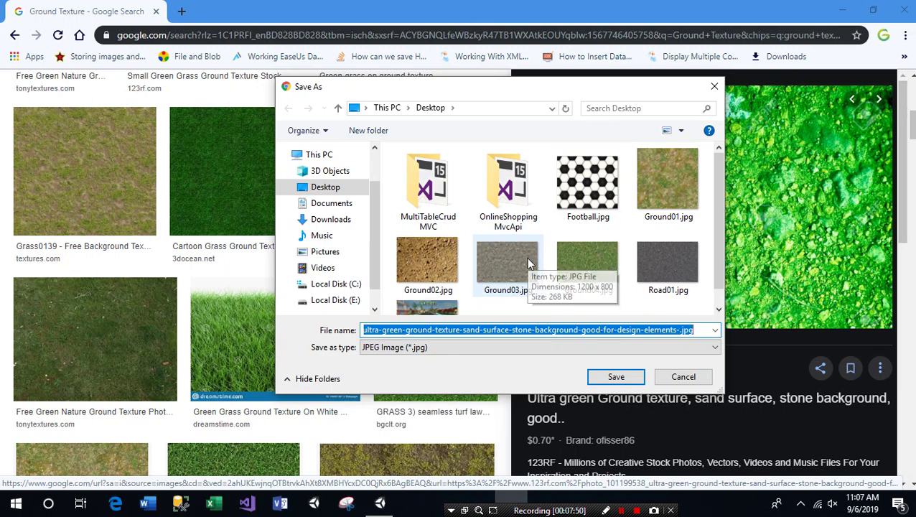
pyautogui.write('Ground')
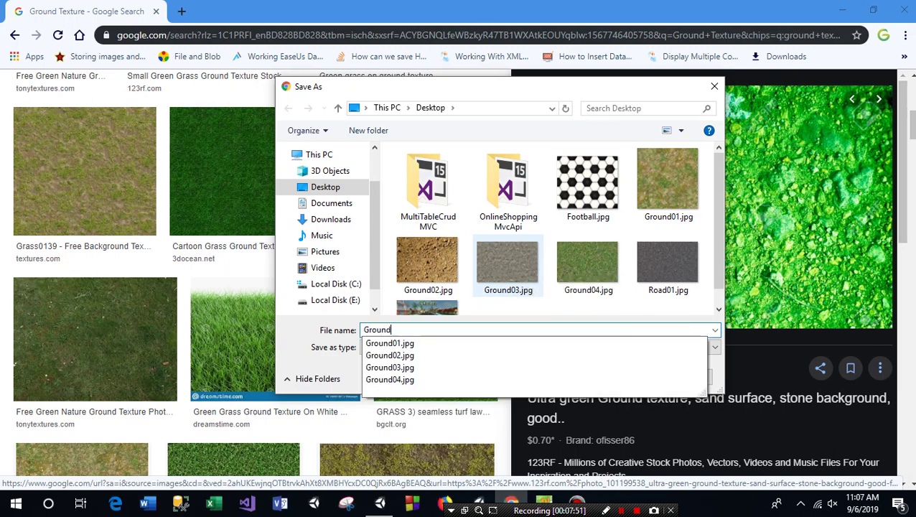
pyautogui.press('Return')
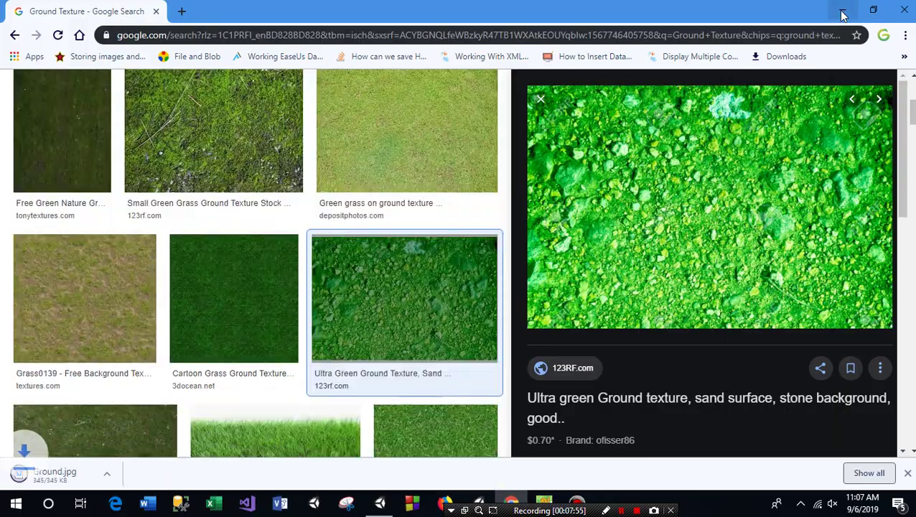
pyautogui.click(843, 14)
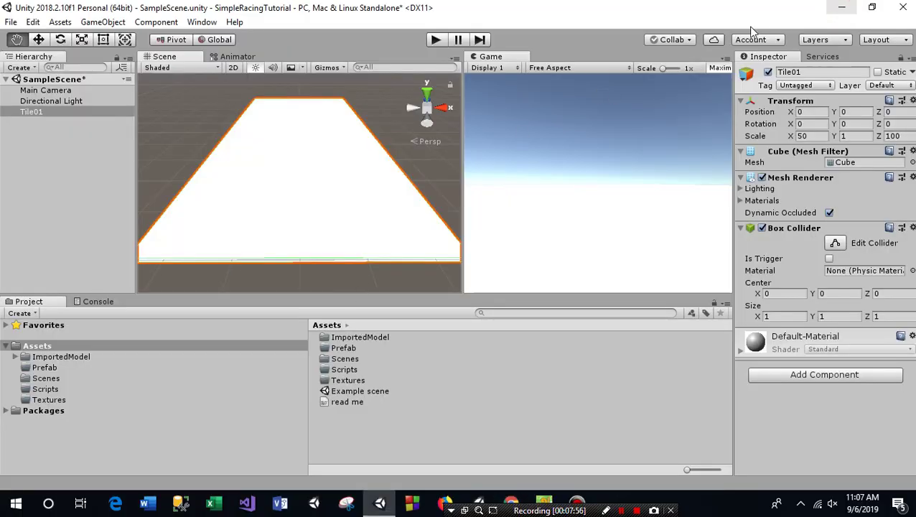
# Import Ground.jpg into the Textures folder, apply it to the tile, and select Tile01.
pyautogui.click(839, 7)
pyautogui.moveTo(192, 41)
pyautogui.mouseDown()
pyautogui.moveTo(379, 510)
pyautogui.moveTo(346, 386)
pyautogui.mouseUp()
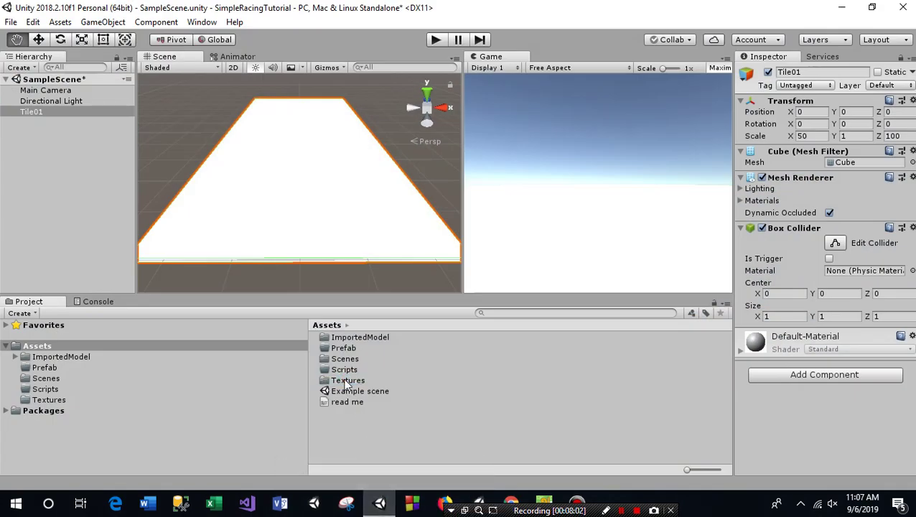
pyautogui.doubleClick(345, 386)
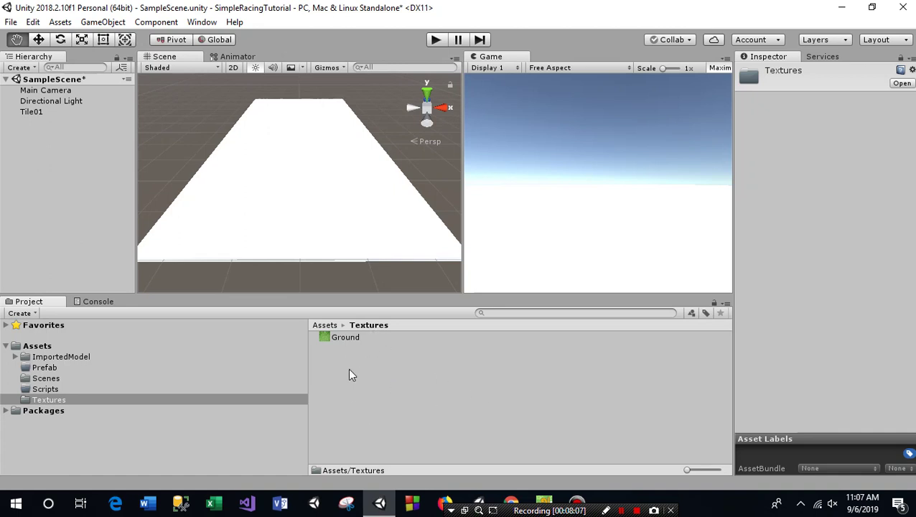
pyautogui.moveTo(342, 337); pyautogui.dragTo(264, 203)
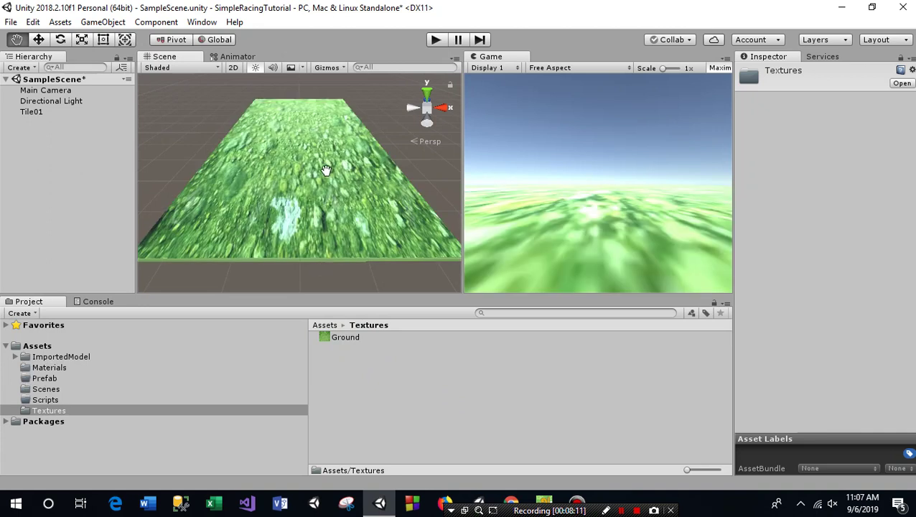
pyautogui.click(48, 113)
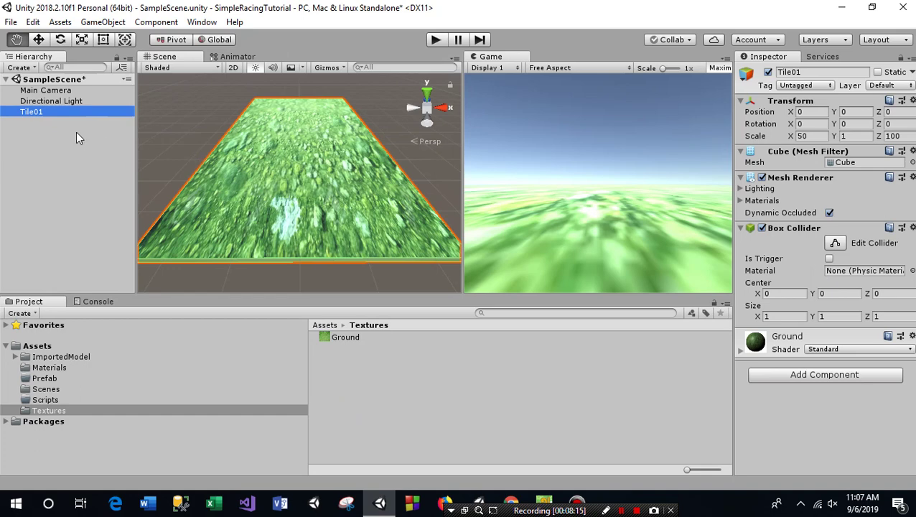
# Set the Ground material's Main Maps Tiling to X 5 and Y 5.
pyautogui.click(740, 350)
pyautogui.scroll(-3, 786, 344)
pyautogui.scroll(-1, 803, 328)
pyautogui.scroll(-2, 804, 328)
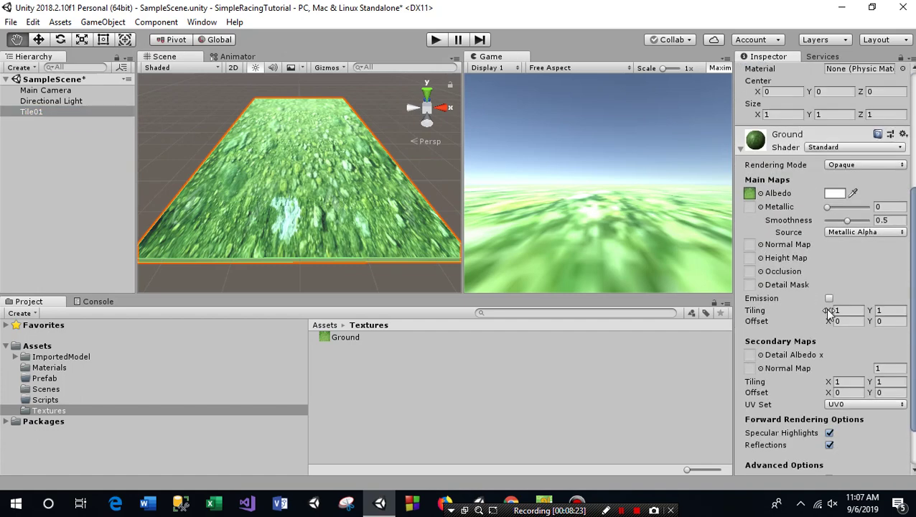
pyautogui.scroll(-2, 794, 297)
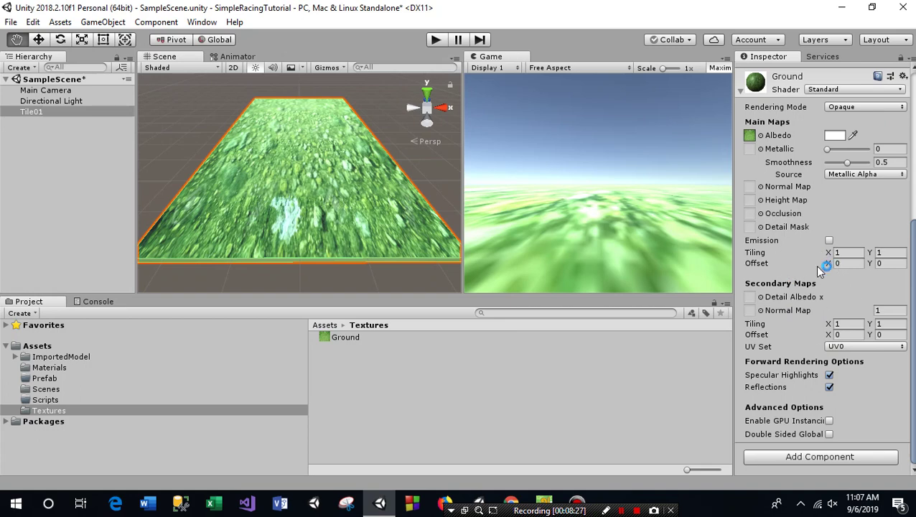
pyautogui.moveTo(831, 258)
pyautogui.mouseDown()
pyautogui.moveTo(863, 257)
pyautogui.moveTo(857, 251)
pyautogui.mouseUp()
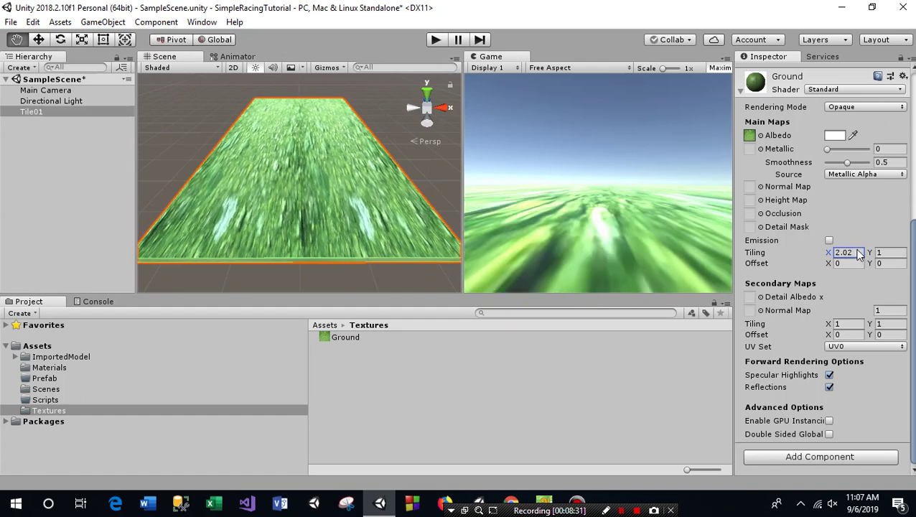
pyautogui.click(858, 249)
pyautogui.write('3')
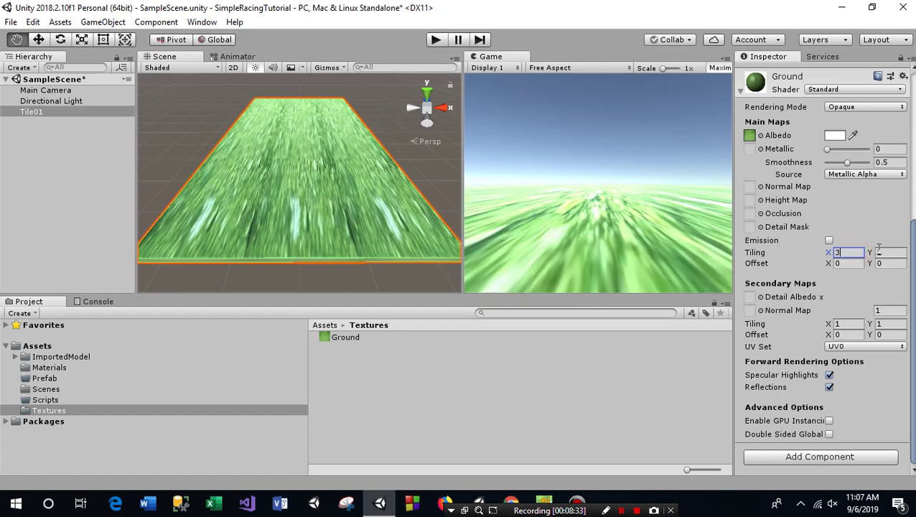
pyautogui.click(885, 253)
pyautogui.write('3')
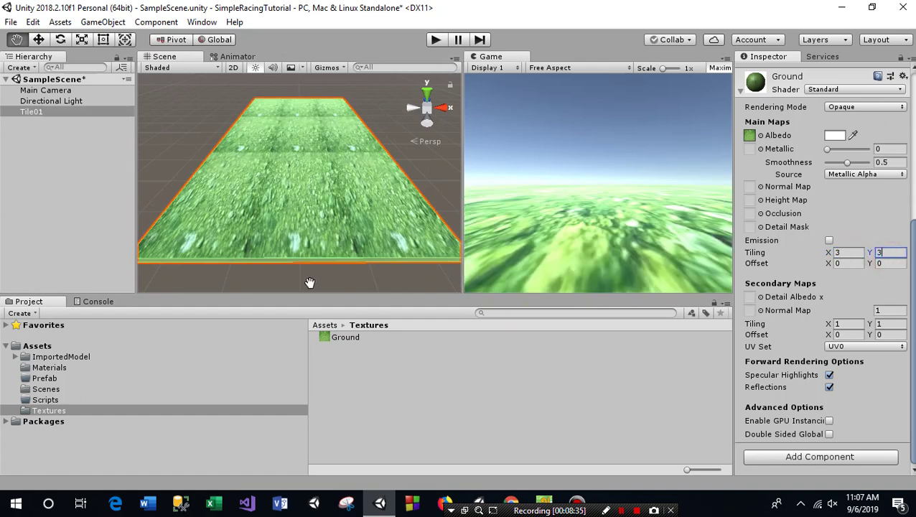
pyautogui.click(838, 253)
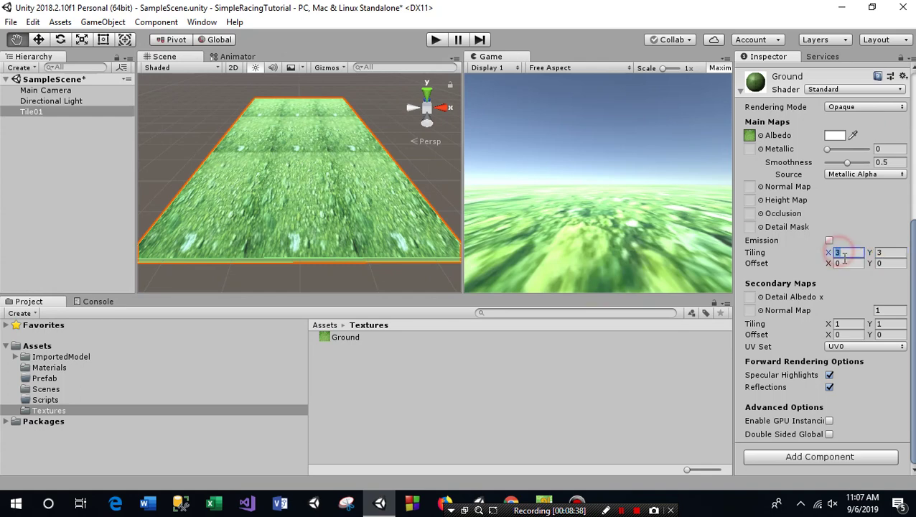
pyautogui.write('5')
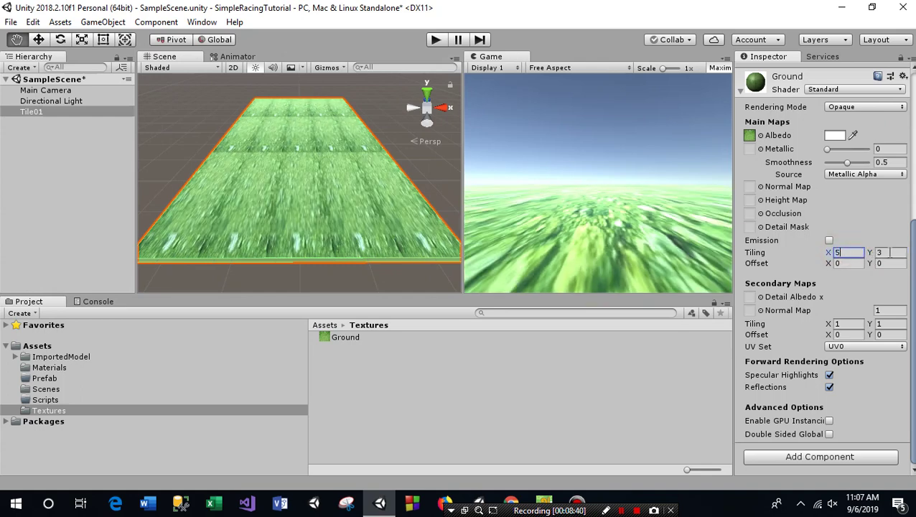
pyautogui.click(882, 253)
pyautogui.write('5')
# Save SampleScene with File > Save Scene.
pyautogui.scroll(3, 338, 249)
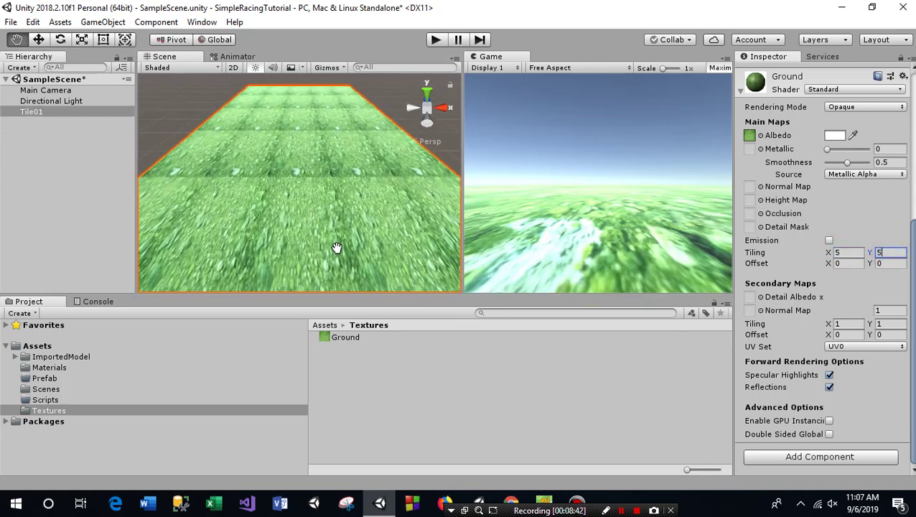
pyautogui.scroll(3, 335, 246)
pyautogui.scroll(3, 335, 245)
pyautogui.scroll(-2, 318, 279)
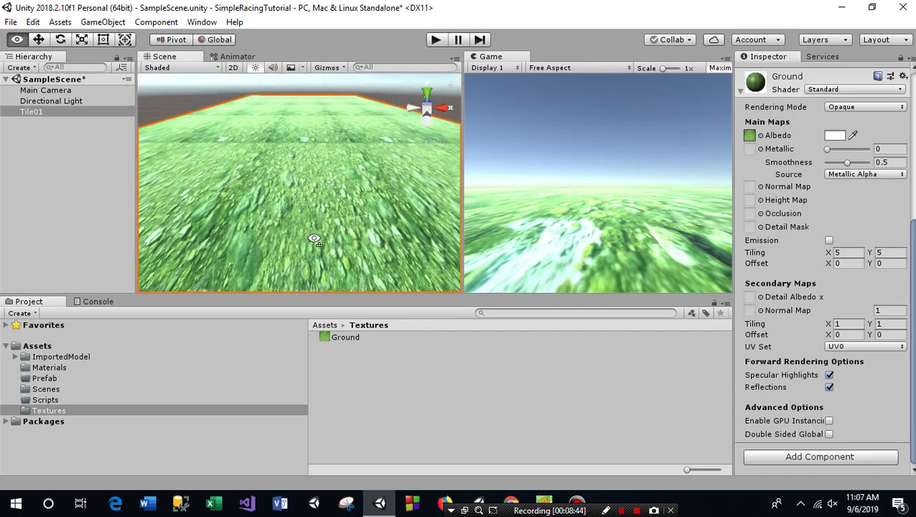
pyautogui.scroll(-2, 314, 244)
pyautogui.scroll(-2, 314, 244)
pyautogui.scroll(-2, 317, 264)
pyautogui.scroll(3, 317, 260)
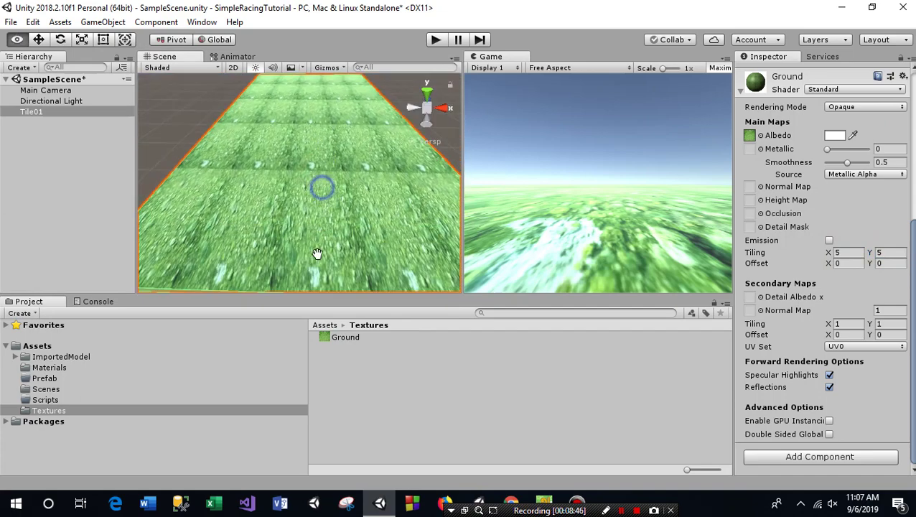
pyautogui.scroll(-2, 317, 251)
pyautogui.click(11, 21)
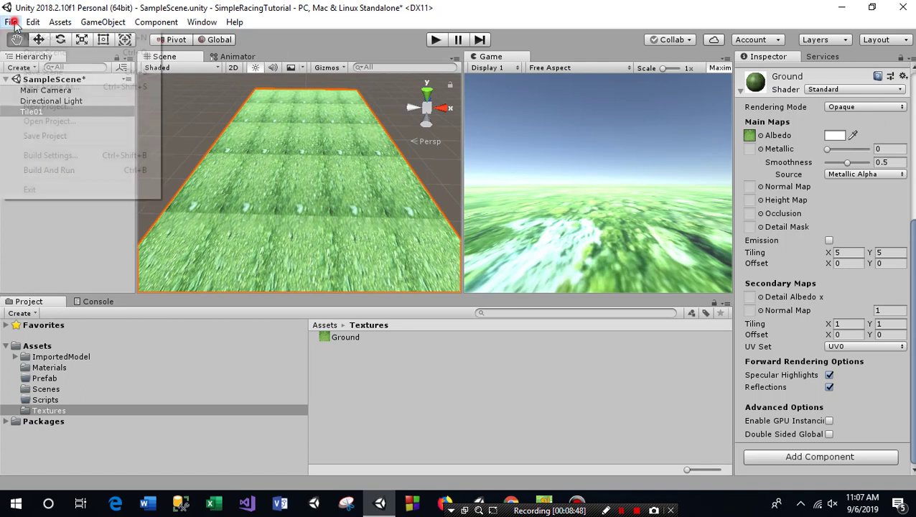
pyautogui.click(46, 68)
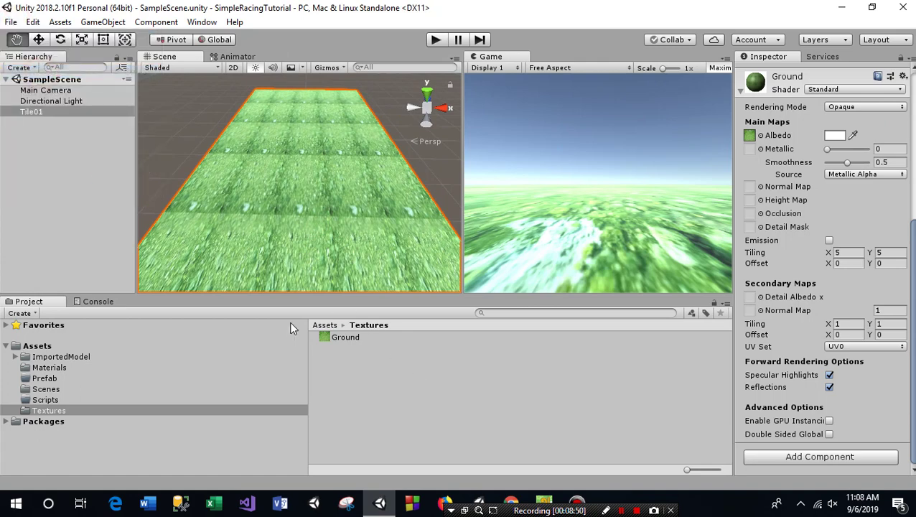
# Browse Assets > ImportedModel > LowpolyStreetPack > Prefabs > StreetProps in the Project window.
pyautogui.click(327, 325)
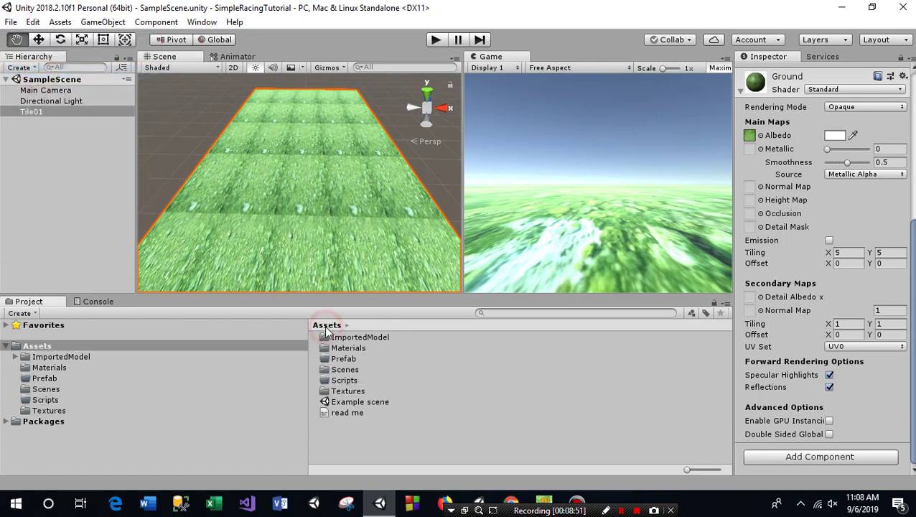
pyautogui.doubleClick(364, 341)
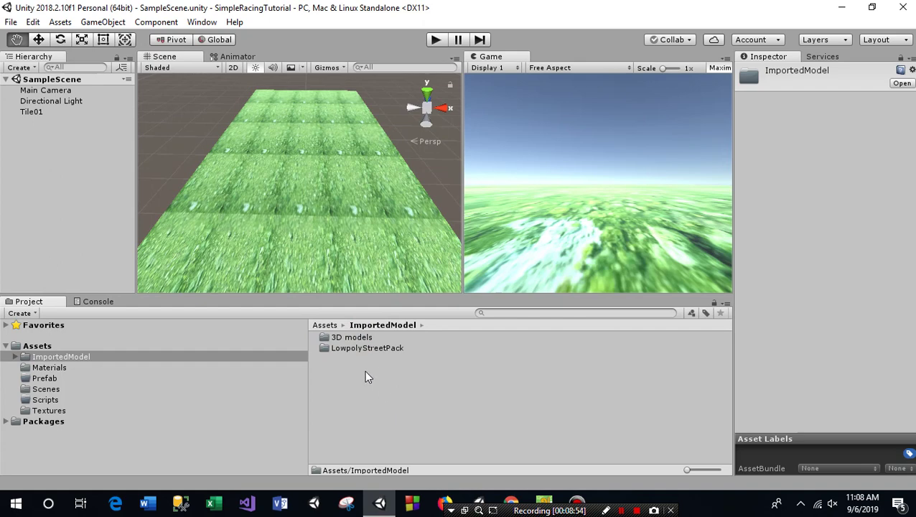
pyautogui.doubleClick(352, 351)
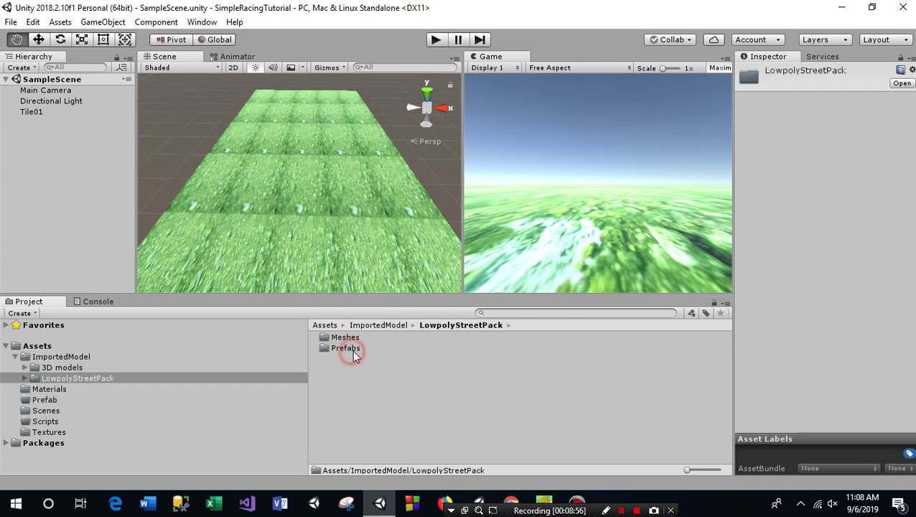
pyautogui.doubleClick(347, 348)
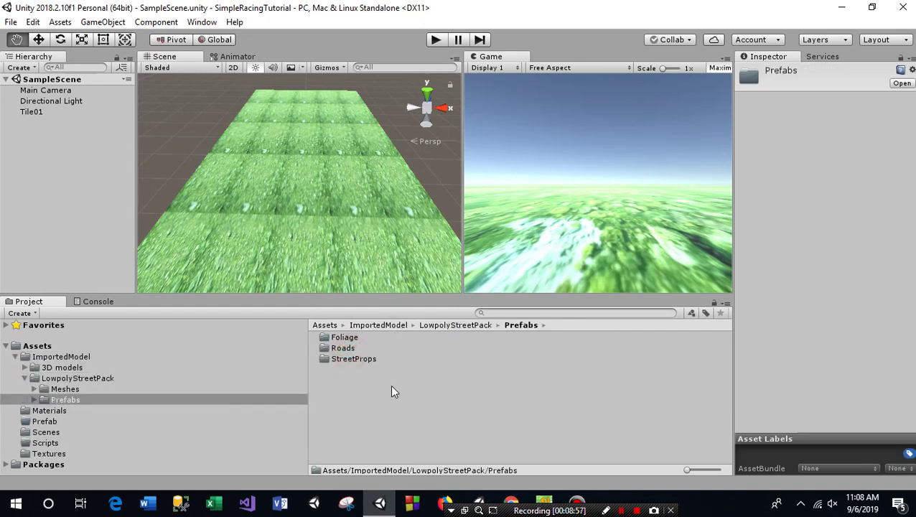
pyautogui.doubleClick(345, 357)
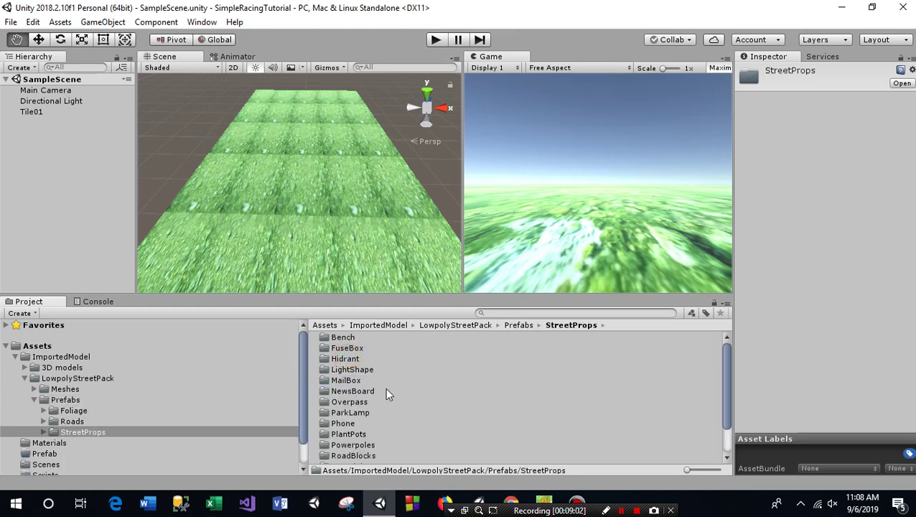
pyautogui.scroll(-2, 386, 393)
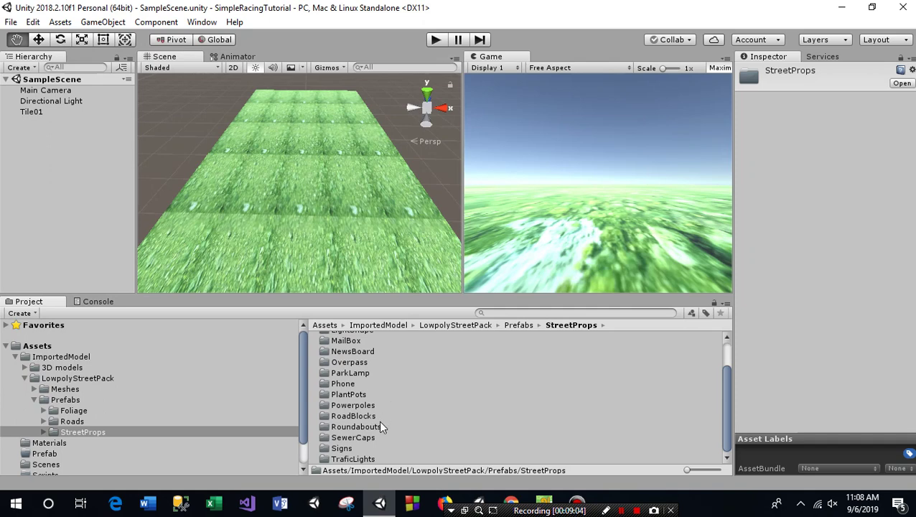
pyautogui.scroll(2, 423, 423)
pyautogui.scroll(-2, 424, 423)
pyautogui.scroll(2, 381, 446)
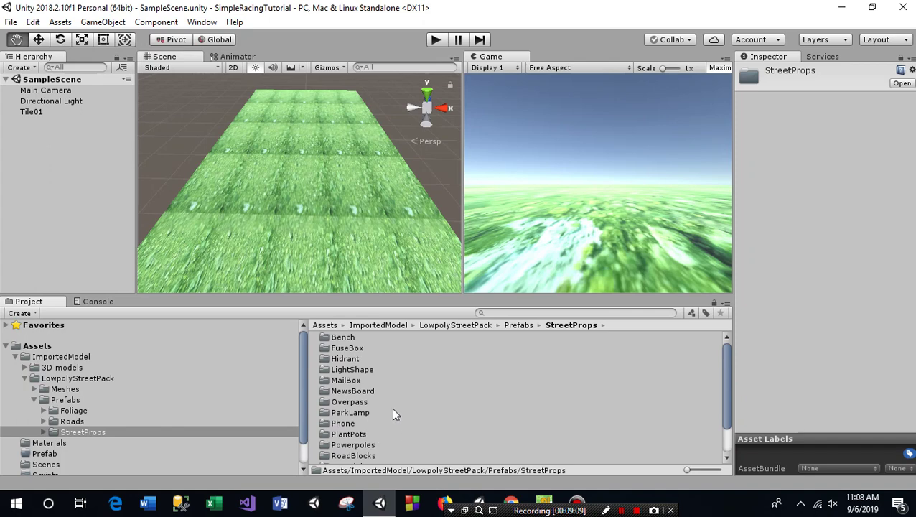
# Navigate back and into LowpolyStreetPack's Prefabs > Roads > Streets folder.
pyautogui.press('BackSpace')
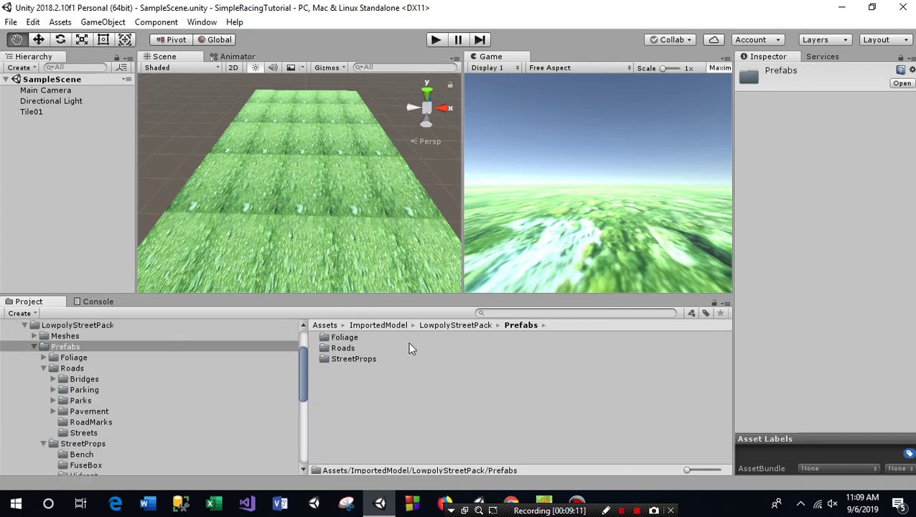
pyautogui.click(446, 323)
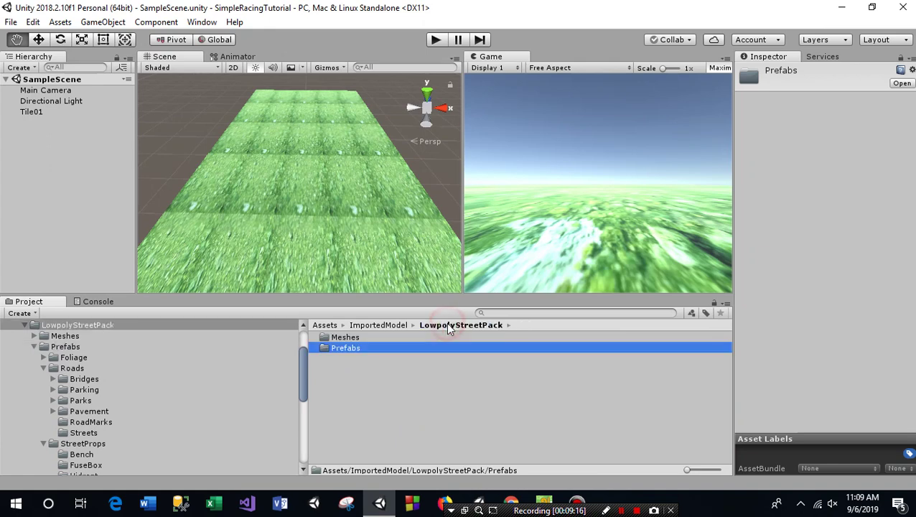
pyautogui.click(376, 325)
pyautogui.doubleClick(345, 347)
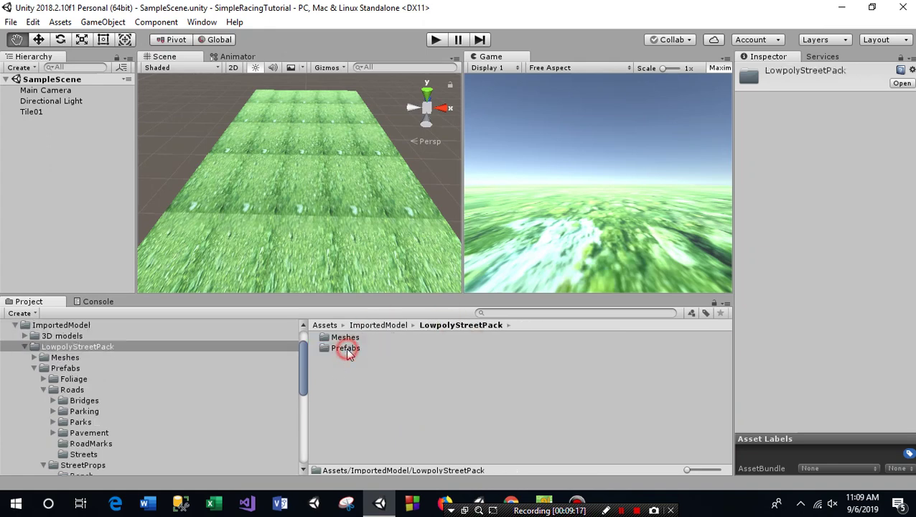
pyautogui.doubleClick(346, 350)
pyautogui.doubleClick(348, 351)
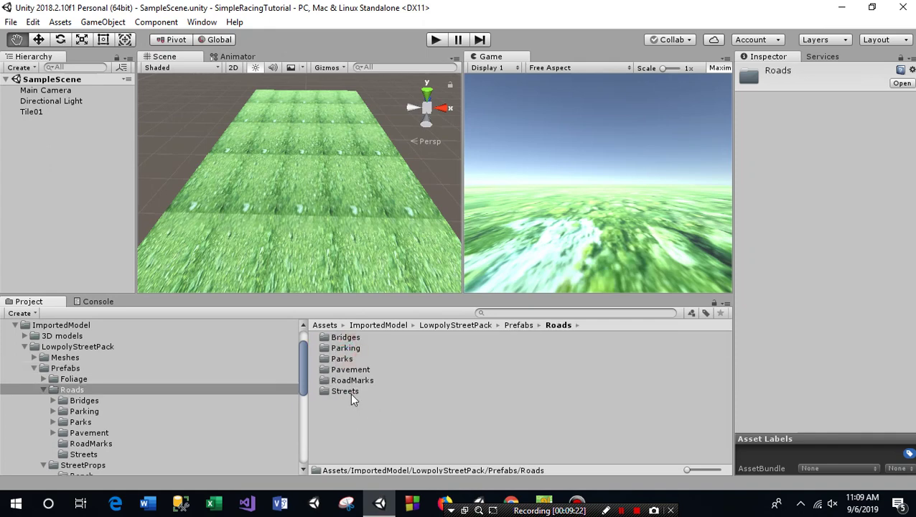
pyautogui.doubleClick(347, 391)
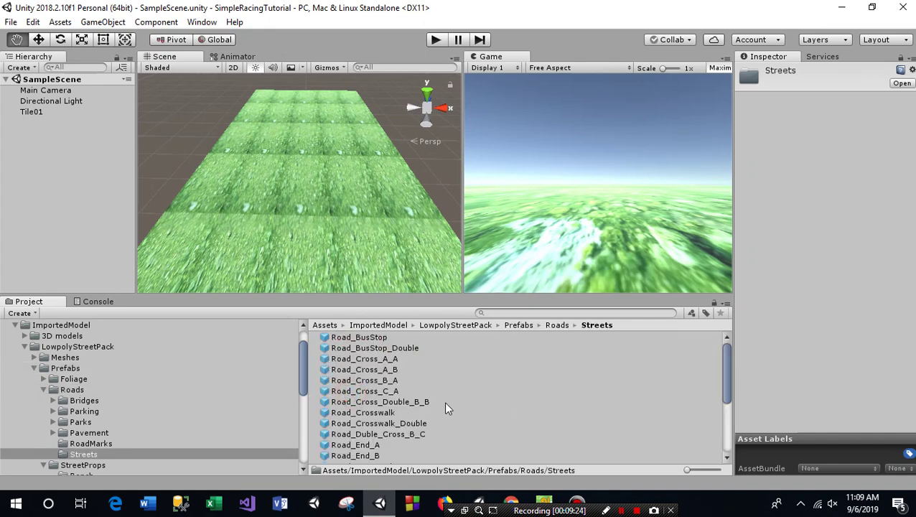
# Select the Road_Streight prefab, previewing its neighbouring road prefabs along the way.
pyautogui.scroll(-2, 444, 401)
pyautogui.scroll(-3, 444, 401)
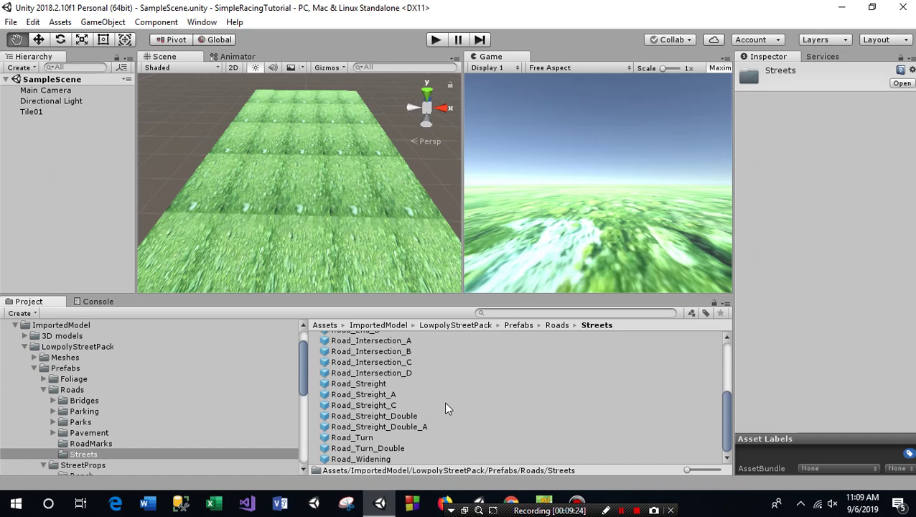
pyautogui.click(372, 386)
pyautogui.press('Down')
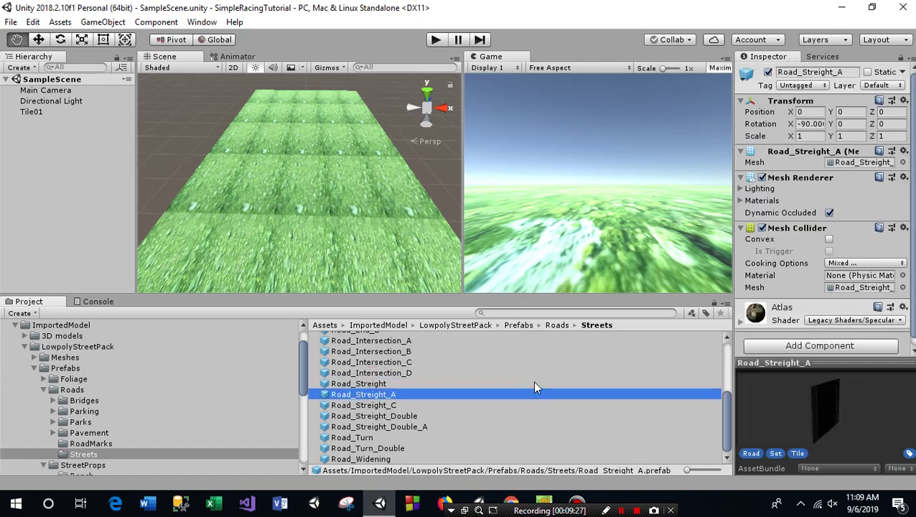
pyautogui.press('Down')
pyautogui.press('Down')
pyautogui.press('Up')
pyautogui.press('Up')
pyautogui.press('Up')
pyautogui.press('Up')
pyautogui.press('Up')
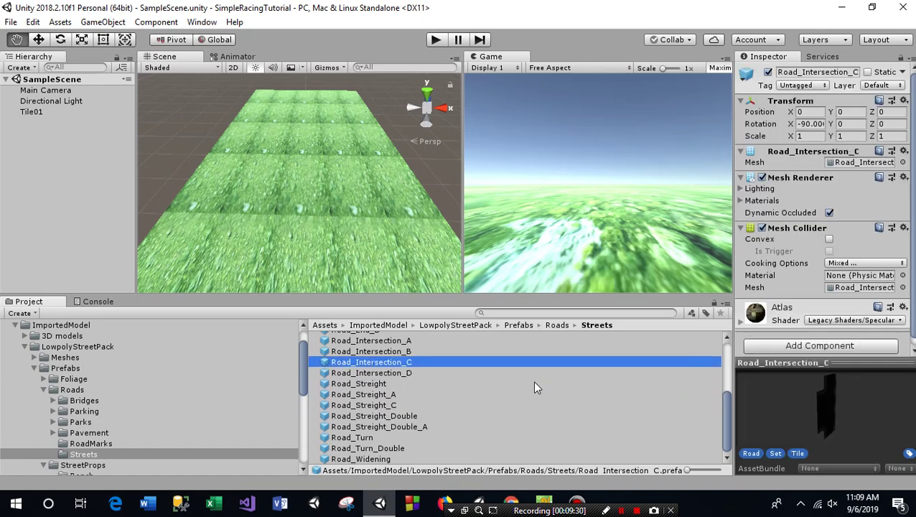
pyautogui.press('Down')
pyautogui.press('Down')
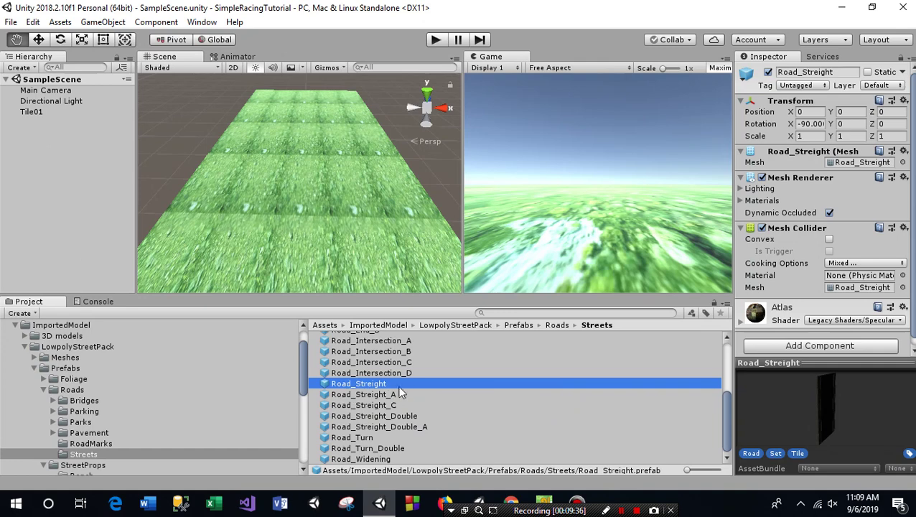
# Place a Road_Streight piece on the tiles at position 0, 0.1, 0.
pyautogui.moveTo(381, 384)
pyautogui.mouseDown()
pyautogui.moveTo(331, 215)
pyautogui.moveTo(306, 180)
pyautogui.mouseUp()
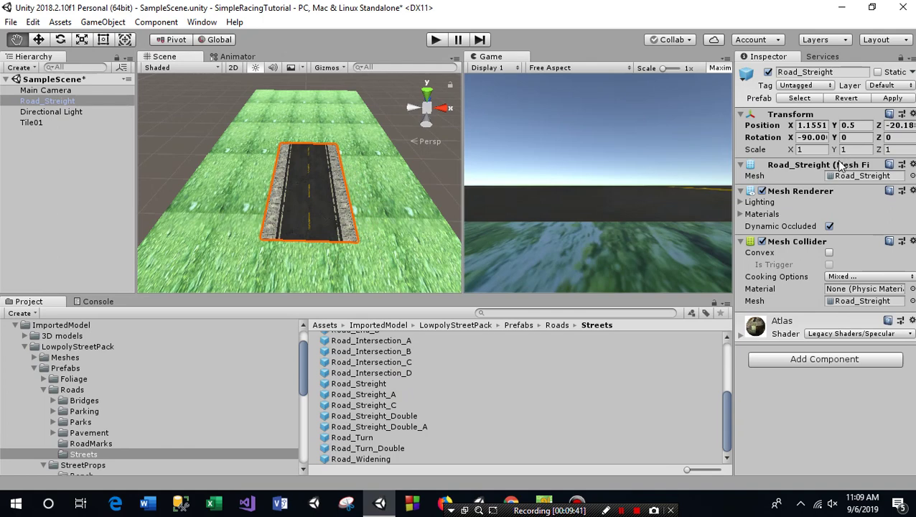
pyautogui.click(867, 125)
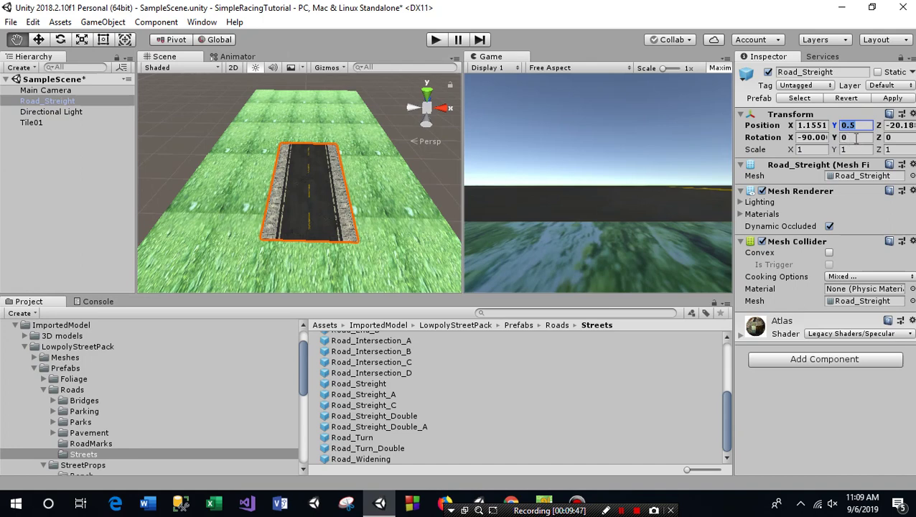
pyautogui.click(820, 125)
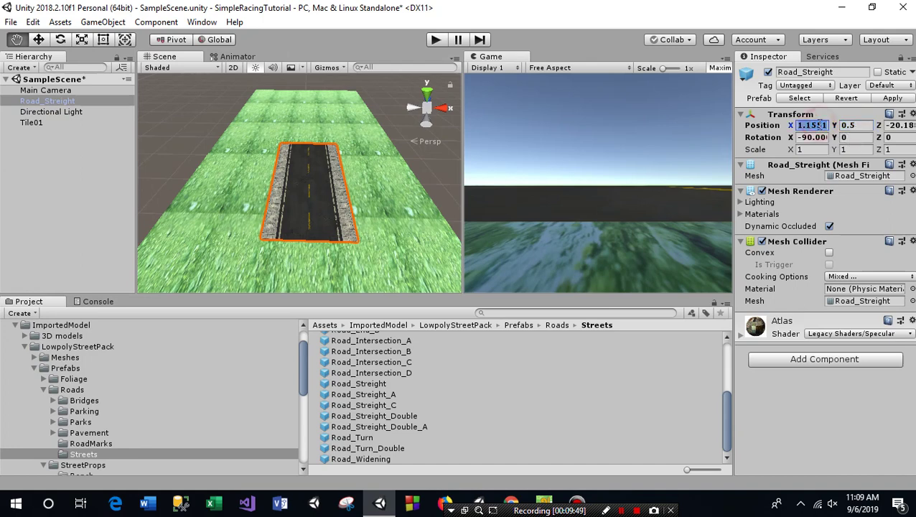
pyautogui.write('0')
pyautogui.press('Tab')
pyautogui.write('0')
pyautogui.press('Tab')
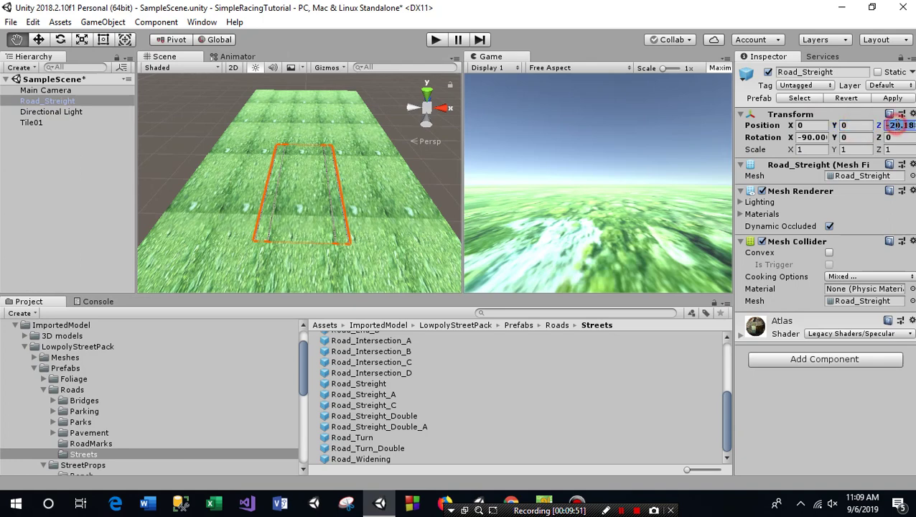
pyautogui.write('0')
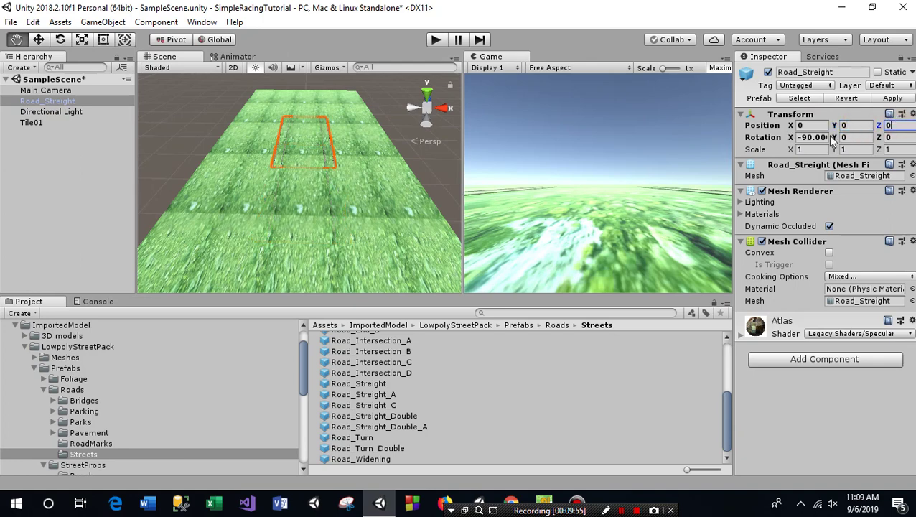
pyautogui.click(861, 125)
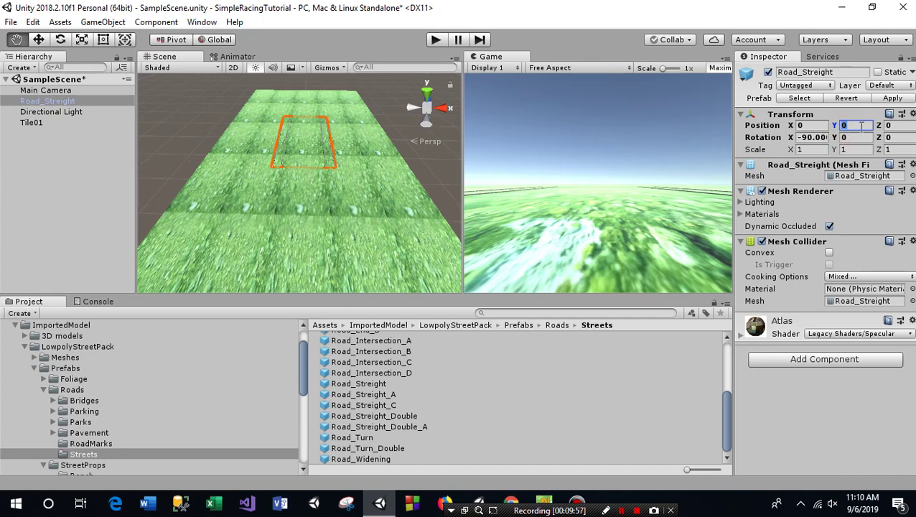
pyautogui.click(860, 126)
pyautogui.write('1')
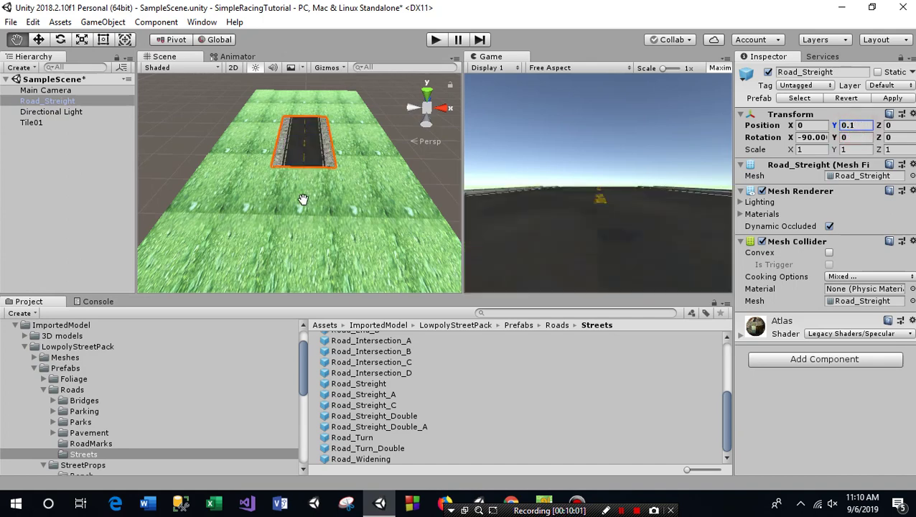
# Orbit the scene to frame the road and align the Main Camera with the view.
pyautogui.click(39, 41)
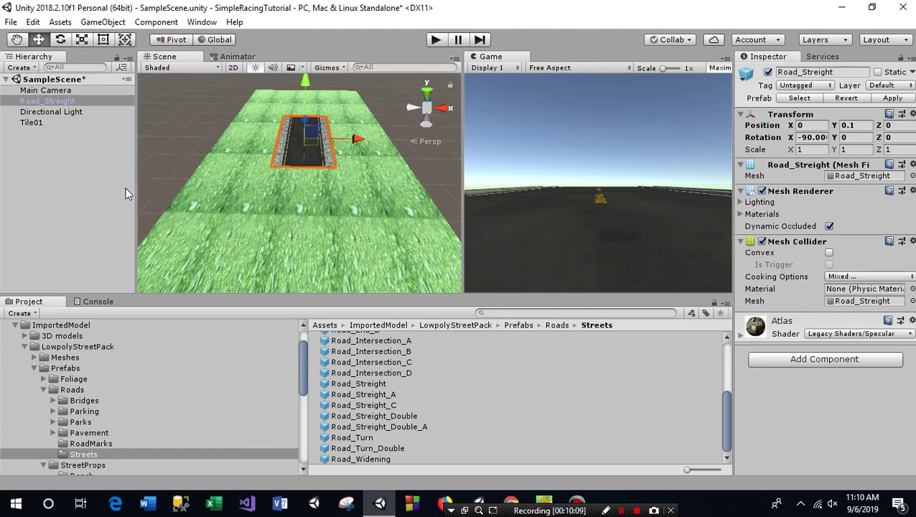
pyautogui.click(16, 40)
pyautogui.keyDown('alt'); pyautogui.moveTo(248, 234); pyautogui.dragTo(306, 227); pyautogui.keyUp('alt')
pyautogui.moveTo(250, 183)
pyautogui.keyDown('alt'); pyautogui.mouseDown()
pyautogui.moveTo(274, 179)
pyautogui.moveTo(287, 209)
pyautogui.moveTo(289, 192)
pyautogui.moveTo(288, 209)
pyautogui.mouseUp(); pyautogui.keyUp('alt')
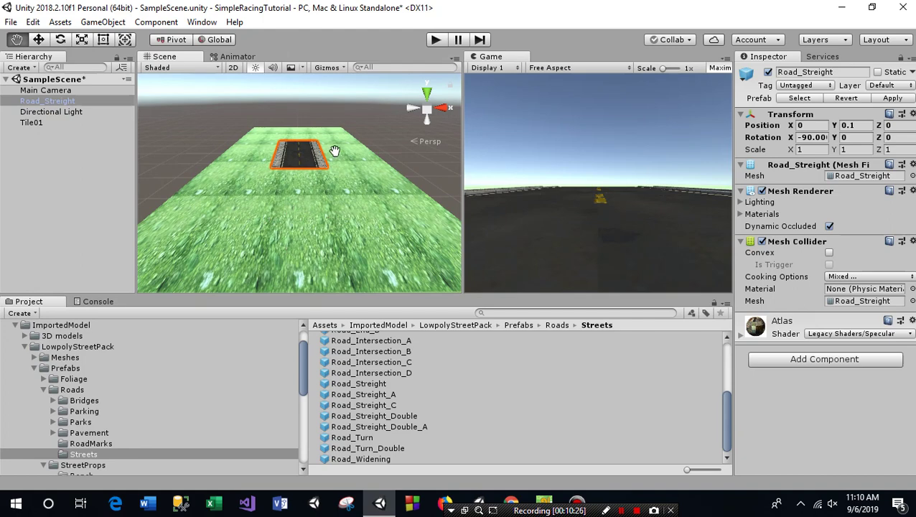
pyautogui.click(32, 89)
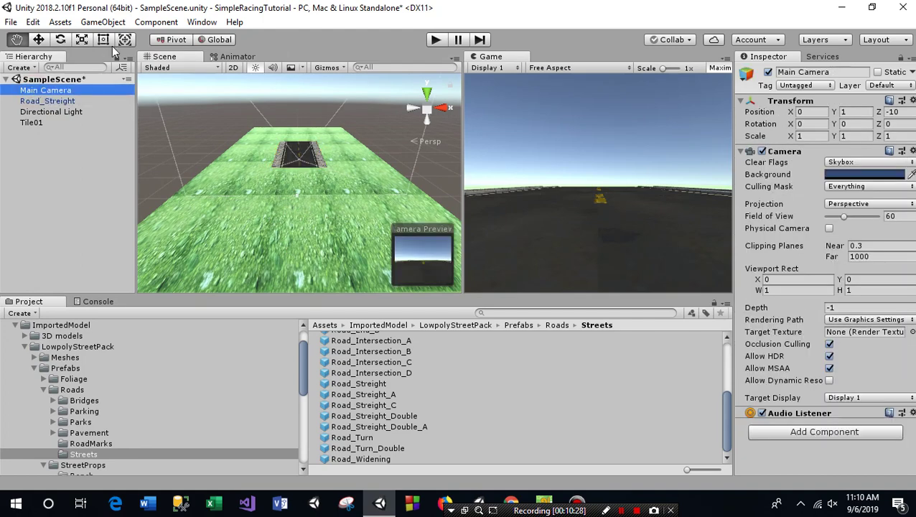
pyautogui.click(100, 24)
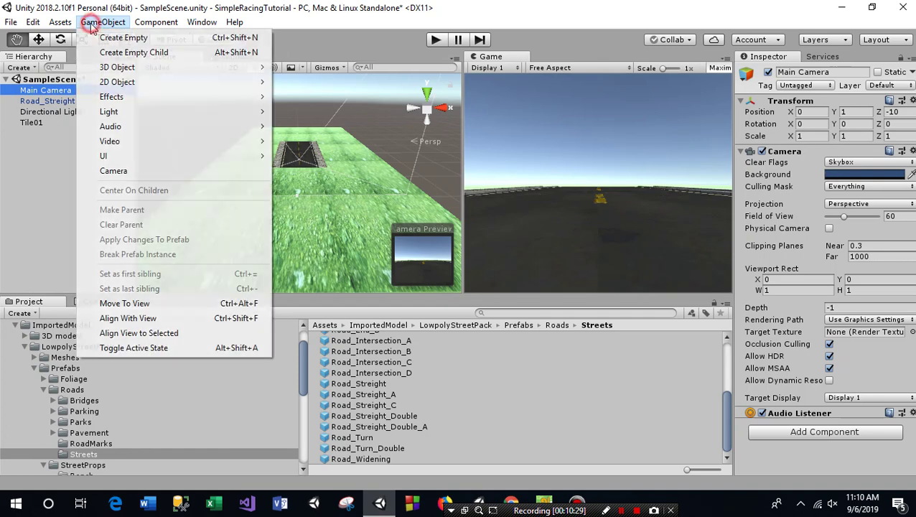
pyautogui.click(132, 321)
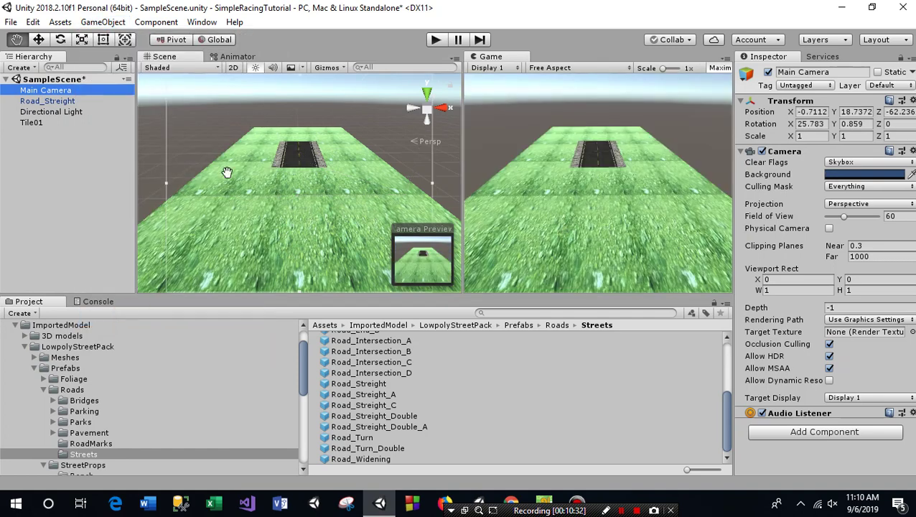
# Select Road_Streight and slide it along Z to -34.8 at the tile's near edge.
pyautogui.scroll(-3, 239, 193)
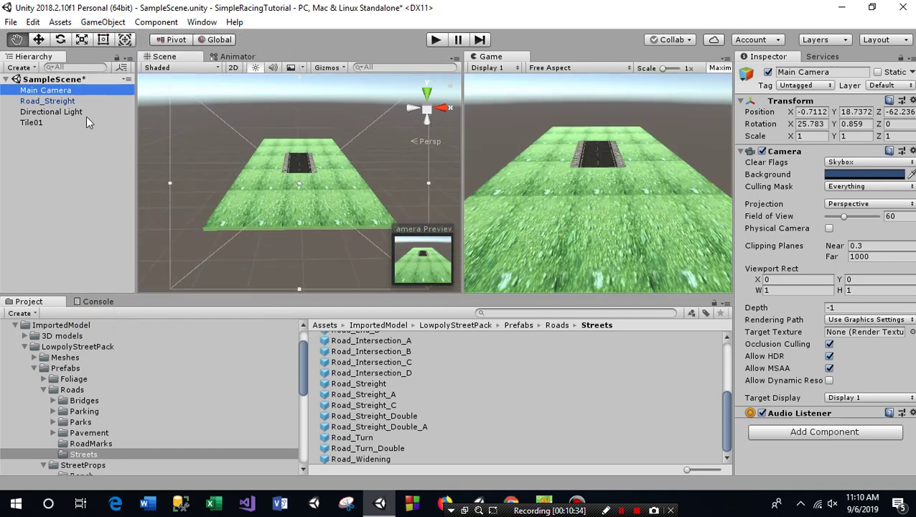
pyautogui.click(46, 140)
pyautogui.moveTo(214, 168)
pyautogui.keyDown('alt'); pyautogui.mouseDown()
pyautogui.moveTo(283, 255)
pyautogui.moveTo(272, 201)
pyautogui.mouseUp(); pyautogui.keyUp('alt')
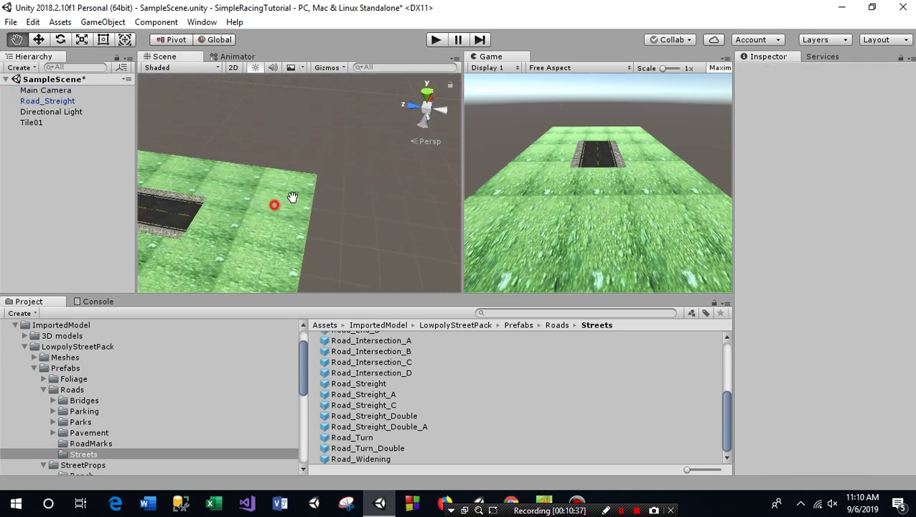
pyautogui.click(45, 103)
pyautogui.moveTo(191, 206); pyautogui.dragTo(209, 220)
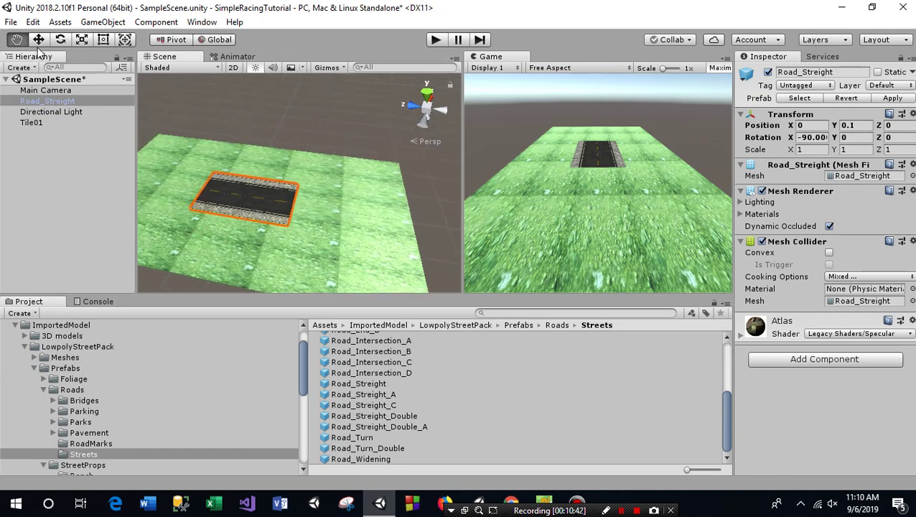
pyautogui.click(41, 41)
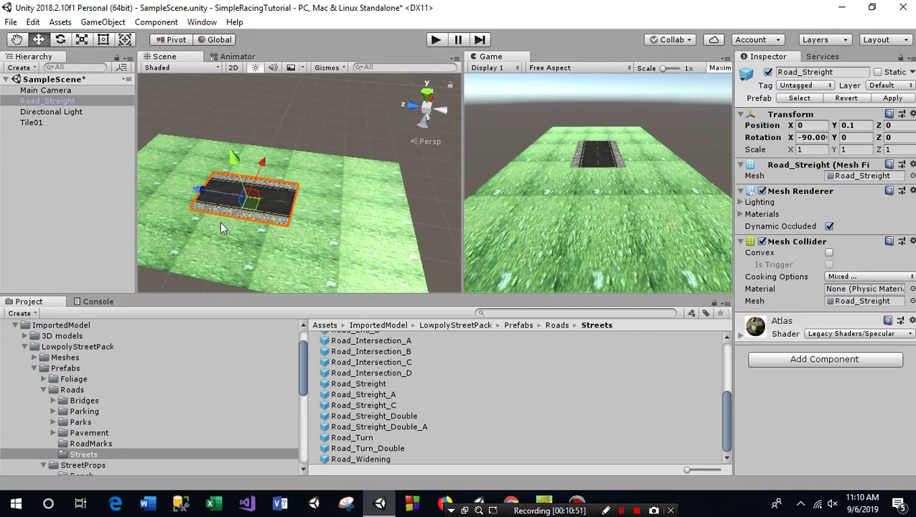
pyautogui.moveTo(199, 194); pyautogui.dragTo(298, 227)
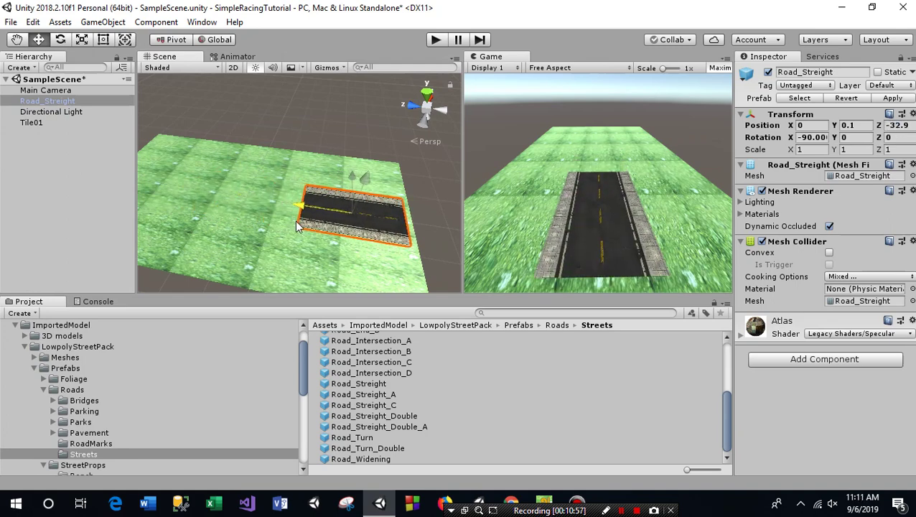
pyautogui.moveTo(298, 226); pyautogui.dragTo(301, 228)
# Orbit and pan the Scene view to inspect the road from above and at an angle.
pyautogui.click(16, 38)
pyautogui.moveTo(300, 260); pyautogui.dragTo(250, 172)
pyautogui.scroll(3, 258, 233)
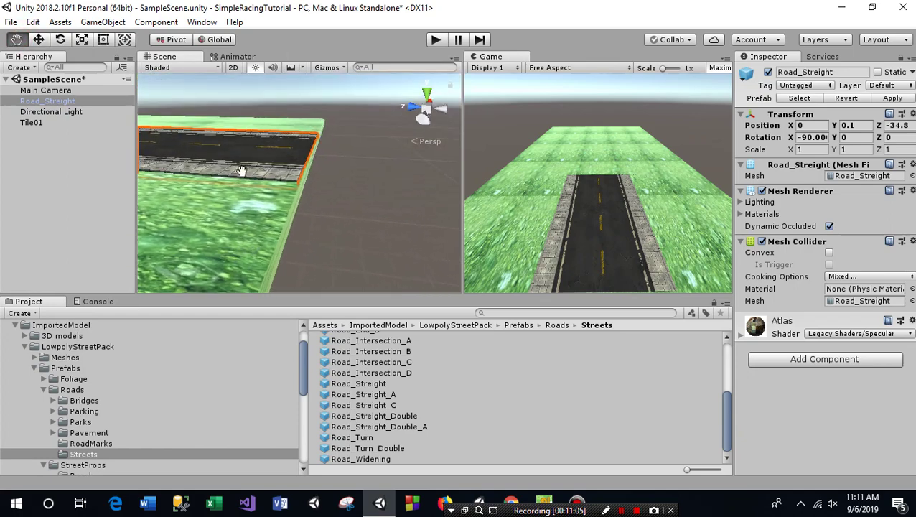
pyautogui.moveTo(250, 173)
pyautogui.keyDown('alt'); pyautogui.mouseDown()
pyautogui.moveTo(250, 201)
pyautogui.moveTo(235, 181)
pyautogui.mouseUp(); pyautogui.keyUp('alt')
pyautogui.keyDown('alt'); pyautogui.moveTo(263, 215); pyautogui.dragTo(284, 249); pyautogui.keyUp('alt')
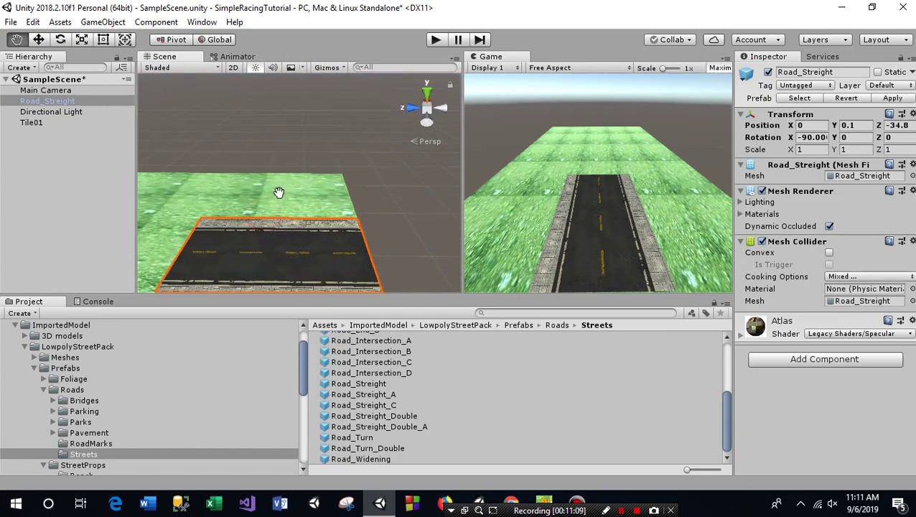
pyautogui.scroll(-5, 266, 262)
pyautogui.moveTo(239, 226); pyautogui.dragTo(257, 229)
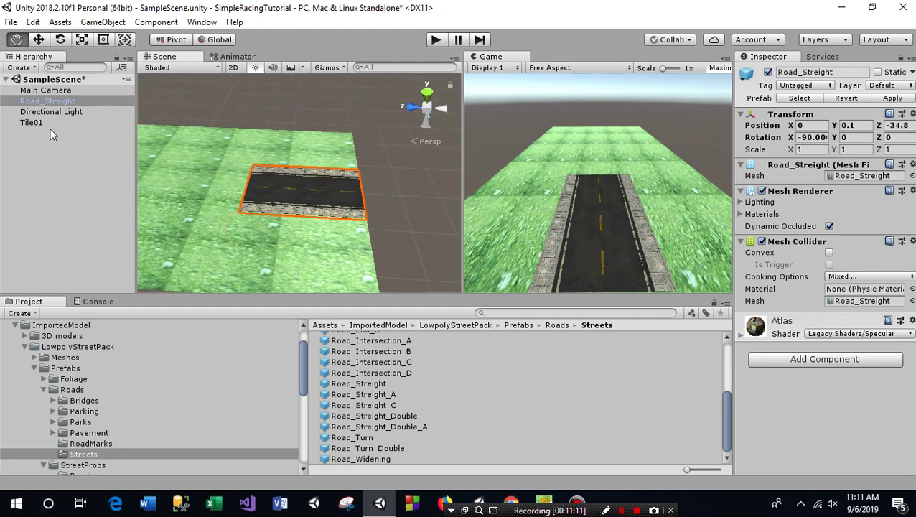
pyautogui.click(39, 41)
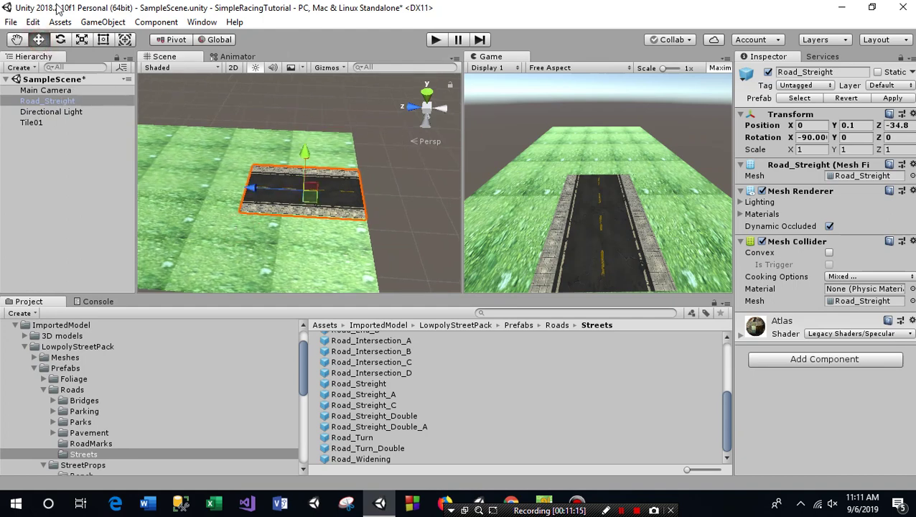
pyautogui.scroll(-3, 259, 254)
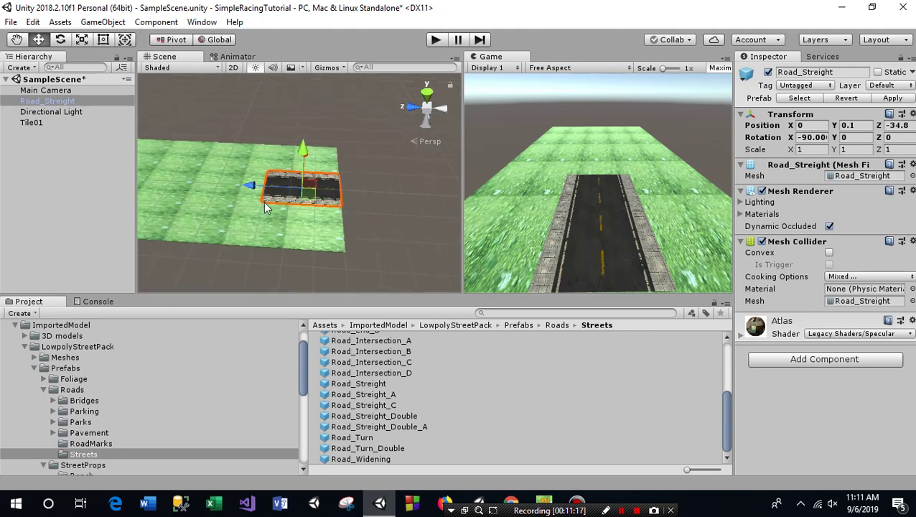
pyautogui.click(16, 41)
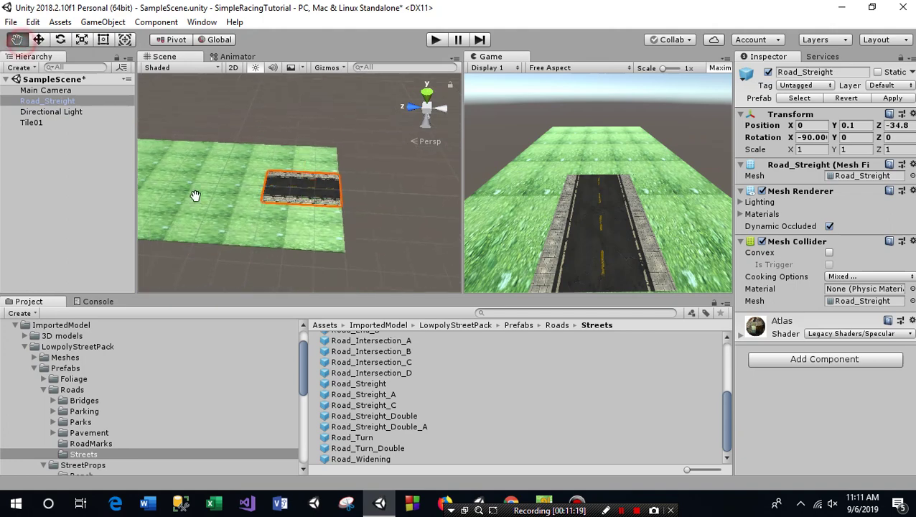
pyautogui.moveTo(195, 196); pyautogui.dragTo(306, 204)
pyautogui.scroll(2, 289, 247)
pyautogui.keyDown('alt'); pyautogui.moveTo(290, 247); pyautogui.dragTo(255, 207); pyautogui.keyUp('alt')
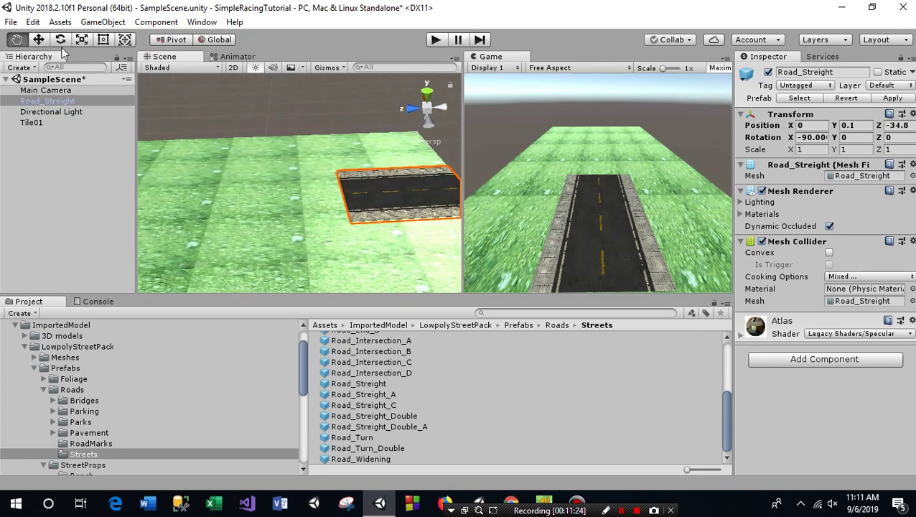
pyautogui.click(38, 40)
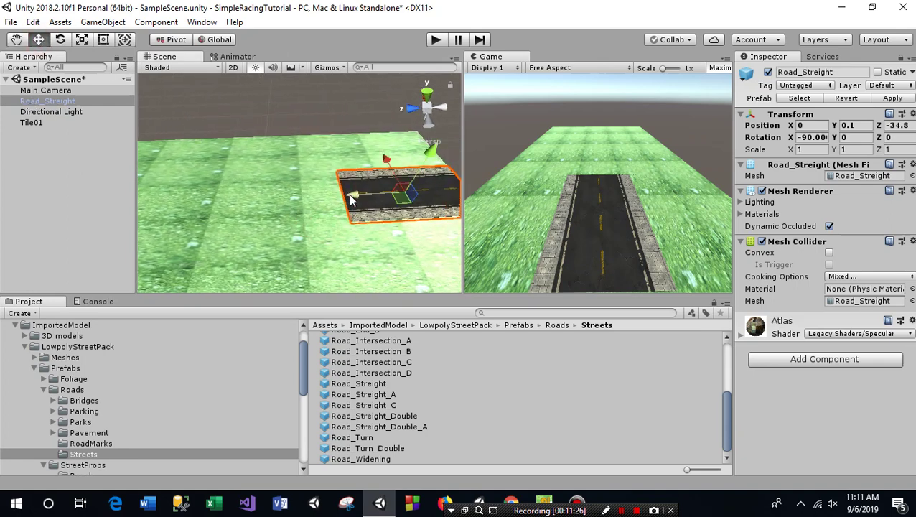
# Duplicate Road_Streight twice, sliding each copy along Z to butt against the previous piece.
pyautogui.hotkey('ctrl', 'd')
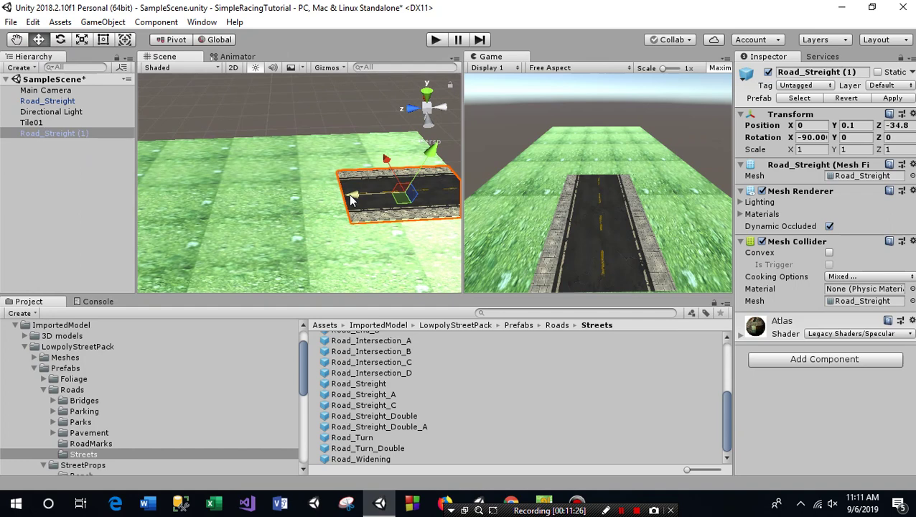
pyautogui.moveTo(351, 199); pyautogui.dragTo(227, 205)
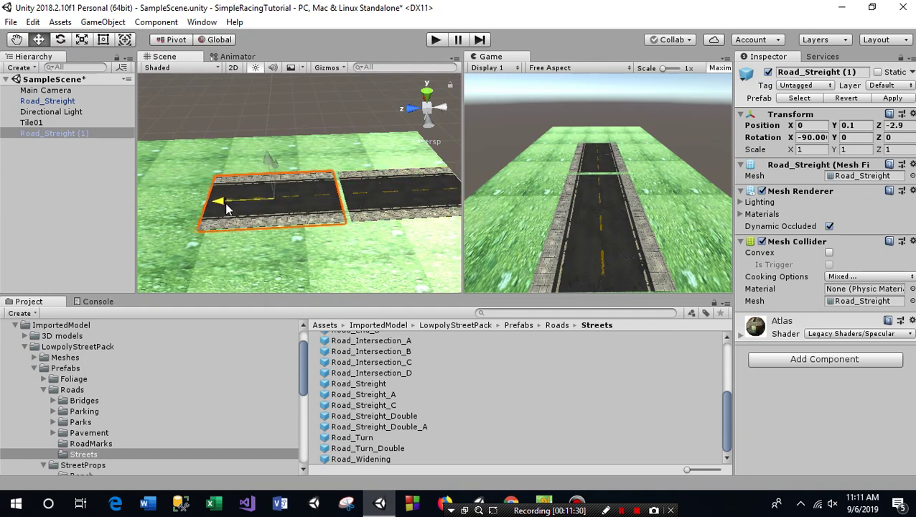
pyautogui.moveTo(227, 202); pyautogui.dragTo(230, 204)
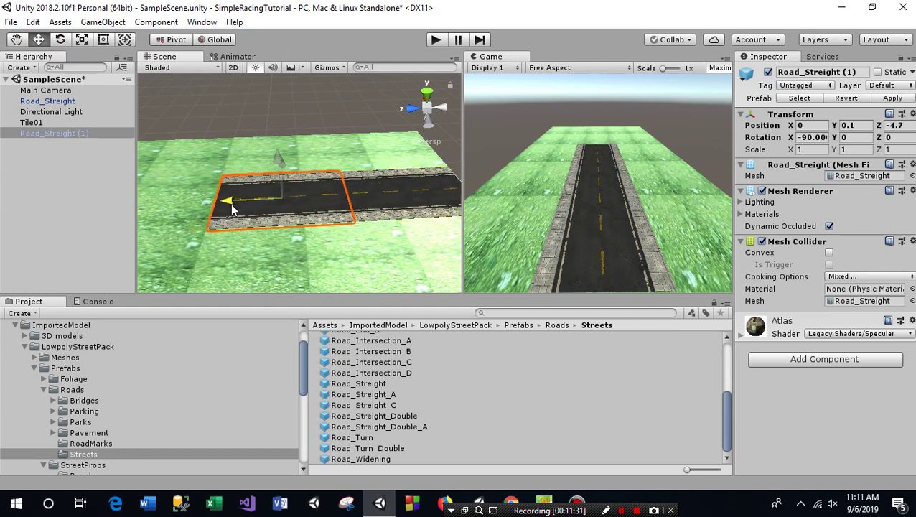
pyautogui.scroll(-2, 247, 237)
pyautogui.scroll(-2, 247, 239)
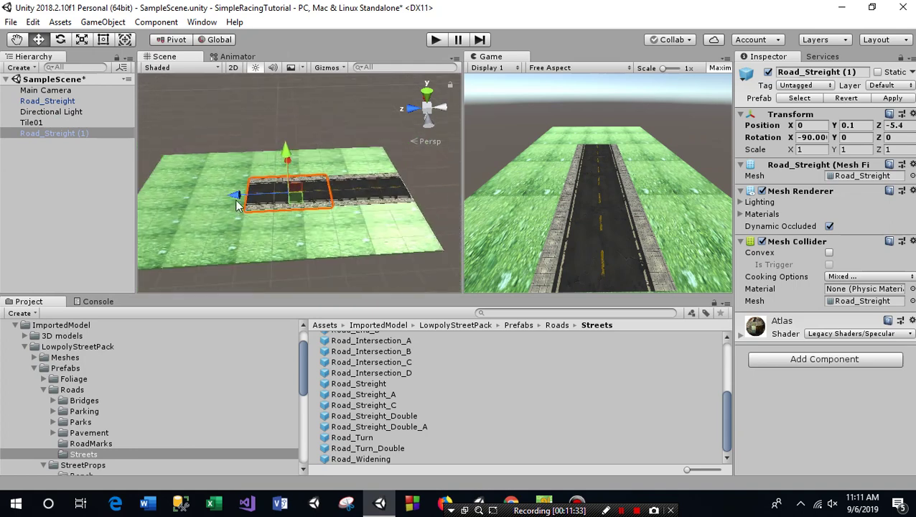
pyautogui.hotkey('ctrl', 'd')
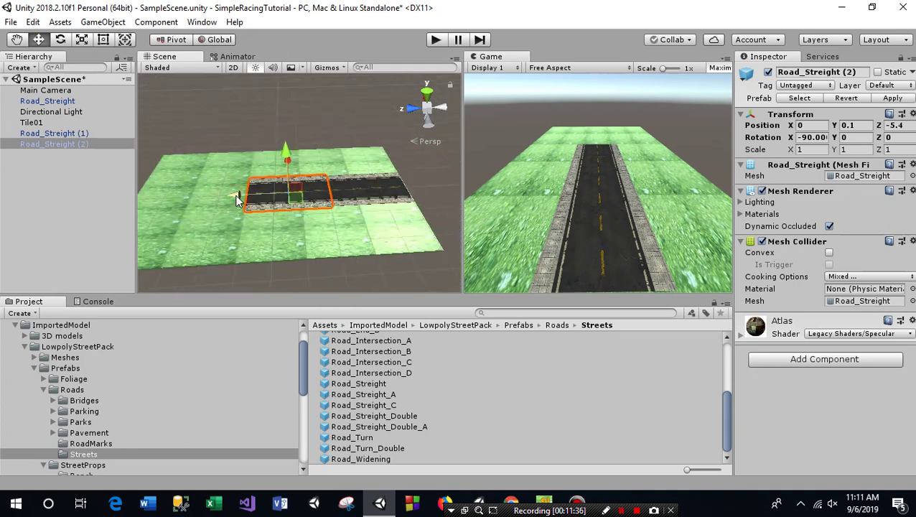
pyautogui.moveTo(237, 199)
pyautogui.mouseDown()
pyautogui.moveTo(146, 193)
pyautogui.moveTo(159, 199)
pyautogui.mouseUp()
# Add Road_Streight (3) at the road's far end, at Z 36.1.
pyautogui.click(10, 41)
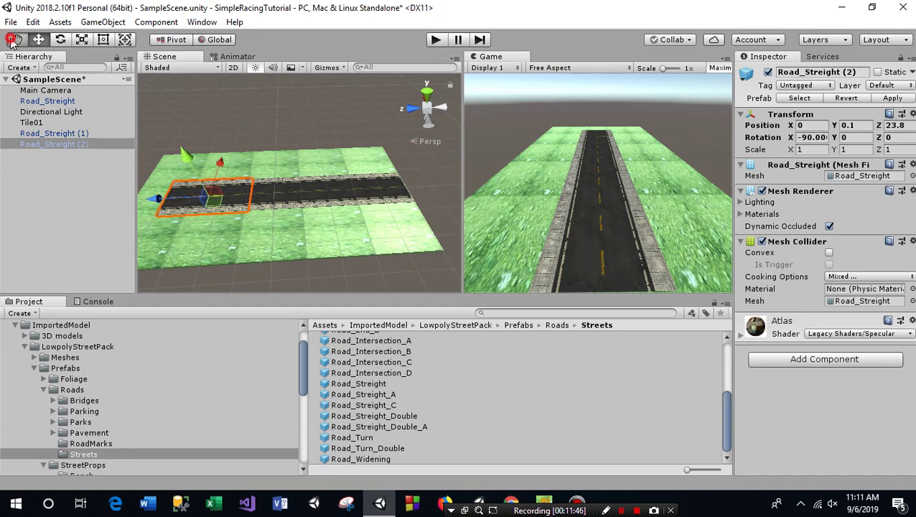
pyautogui.moveTo(231, 231)
pyautogui.mouseDown()
pyautogui.moveTo(260, 244)
pyautogui.moveTo(290, 241)
pyautogui.mouseUp()
pyautogui.scroll(3, 259, 247)
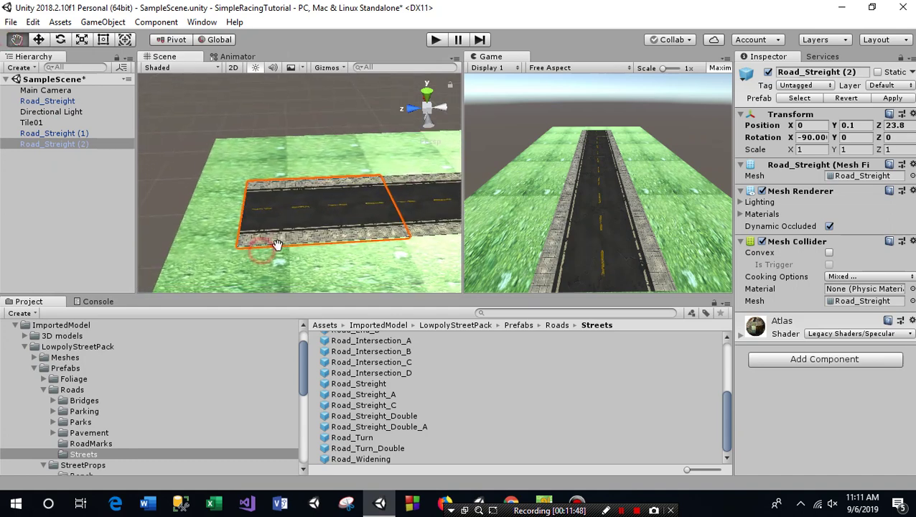
pyautogui.click(38, 40)
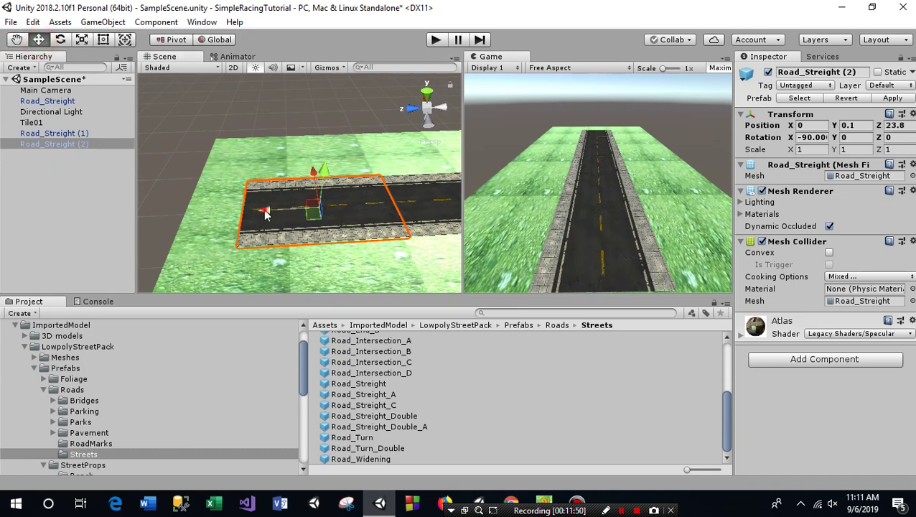
pyautogui.hotkey('ctrl', 'd')
pyautogui.moveTo(264, 213); pyautogui.dragTo(207, 210)
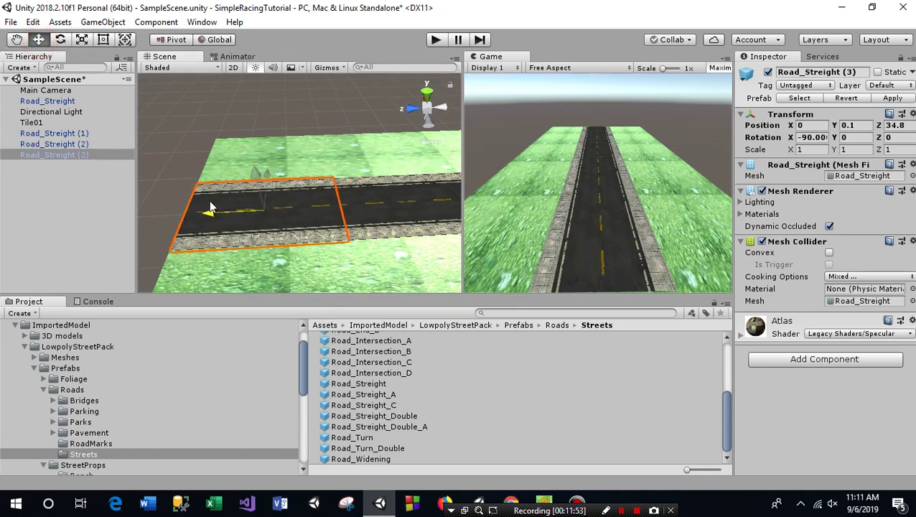
pyautogui.click(281, 119)
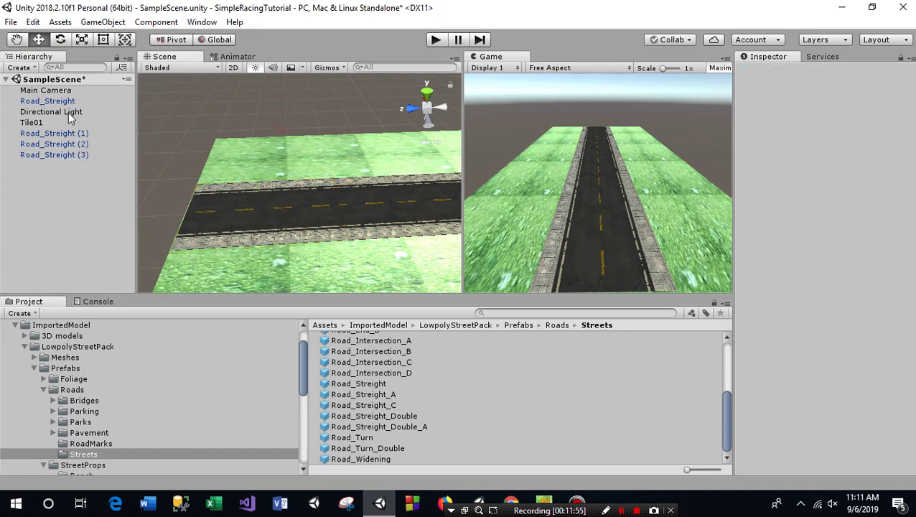
pyautogui.click(205, 199)
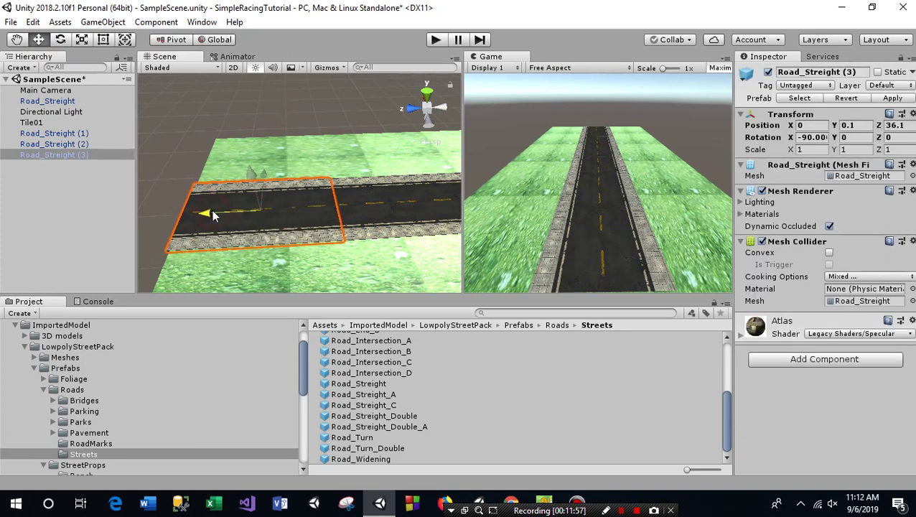
# Orbit and zoom the Scene view to look down the four-piece road from behind.
pyautogui.click(230, 113)
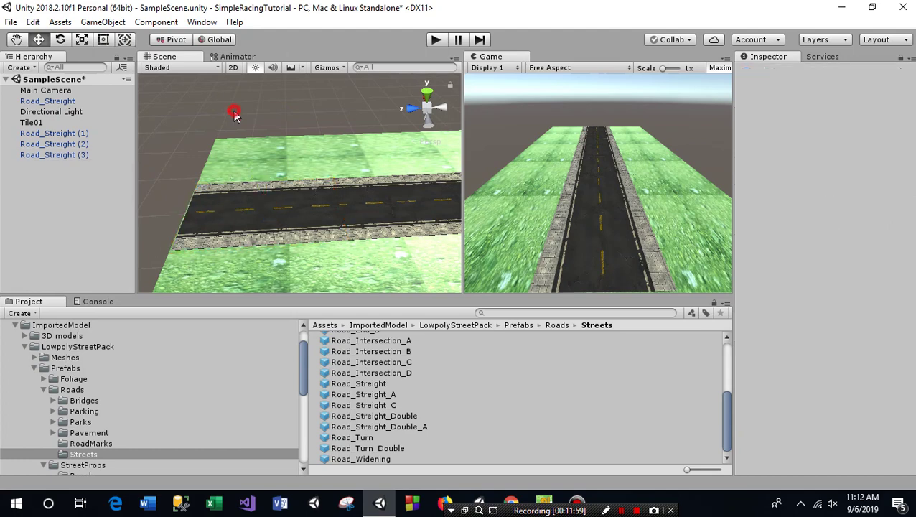
pyautogui.click(17, 42)
pyautogui.moveTo(321, 167)
pyautogui.keyDown('alt'); pyautogui.mouseDown()
pyautogui.moveTo(257, 196)
pyautogui.moveTo(229, 179)
pyautogui.moveTo(326, 158)
pyautogui.moveTo(279, 226)
pyautogui.mouseUp(); pyautogui.keyUp('alt')
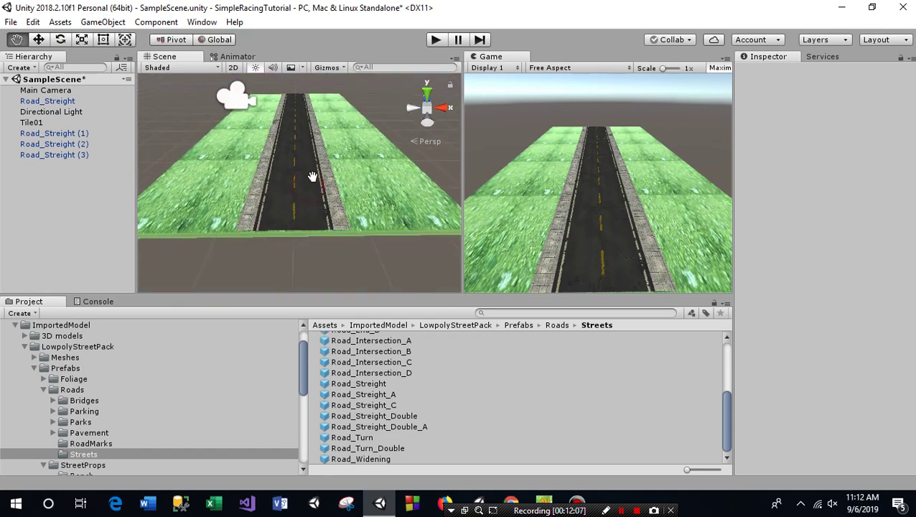
pyautogui.scroll(3, 283, 205)
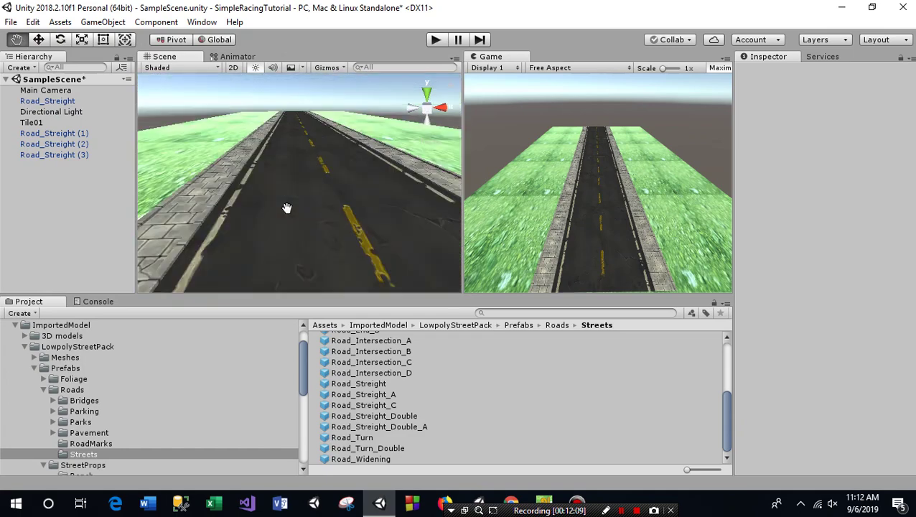
pyautogui.scroll(2, 283, 205)
pyautogui.scroll(2, 281, 205)
pyautogui.scroll(-2, 282, 204)
pyautogui.scroll(-2, 281, 205)
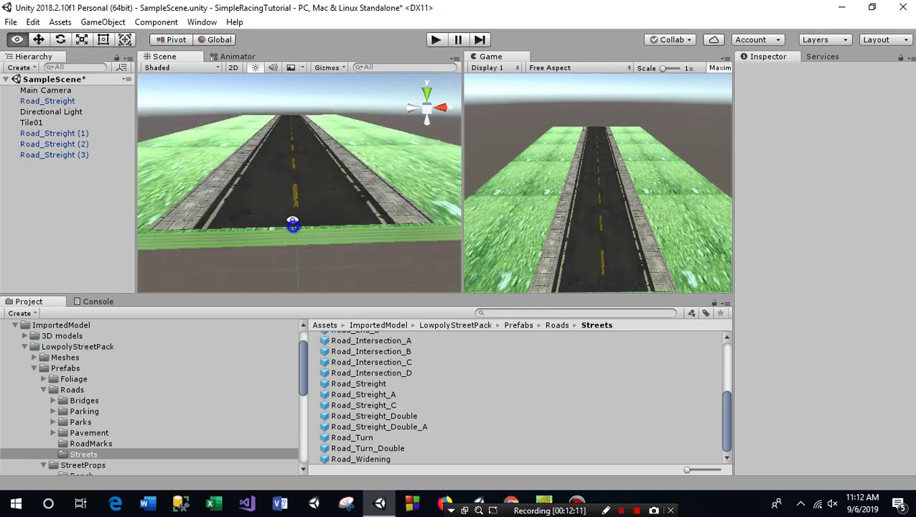
pyautogui.scroll(-3, 280, 201)
pyautogui.scroll(-2, 277, 195)
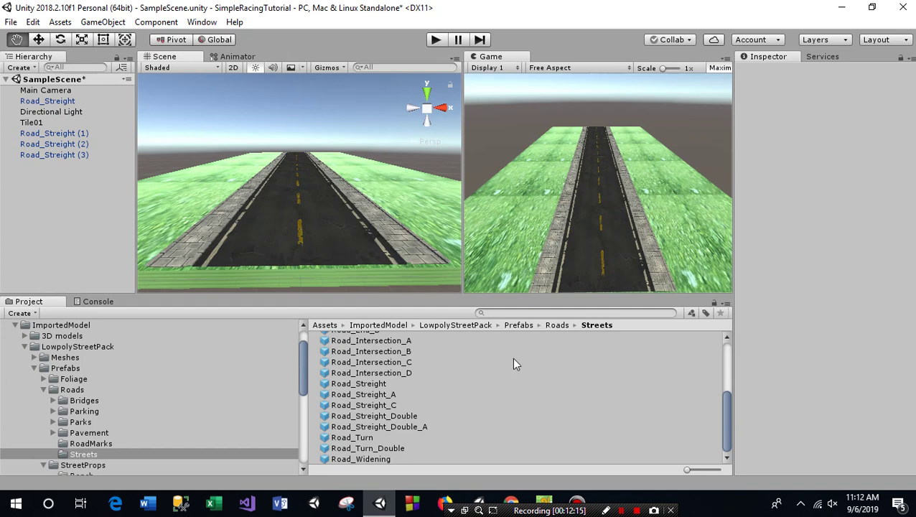
# Browse the Project panel to the LowpolyStreetPack Prefabs/StreetProps/PlantPots/QuickBuild folder.
pyautogui.click(445, 326)
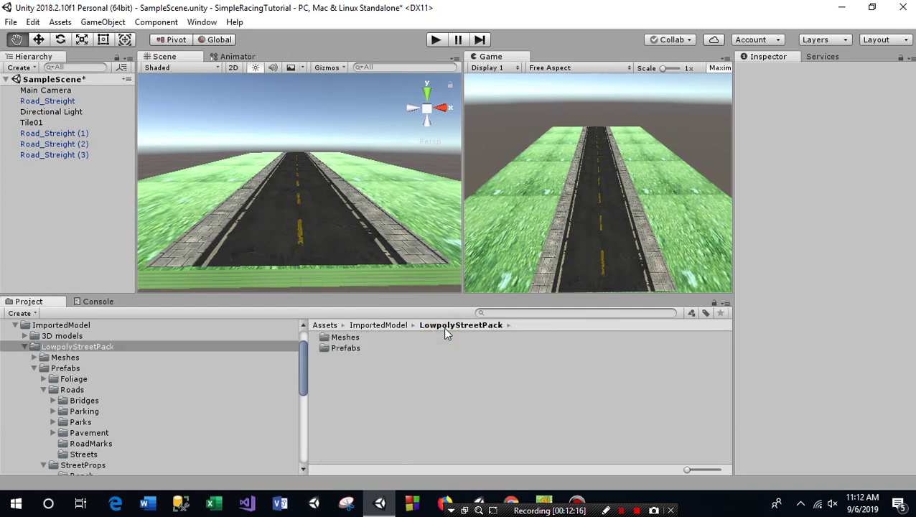
pyautogui.doubleClick(346, 348)
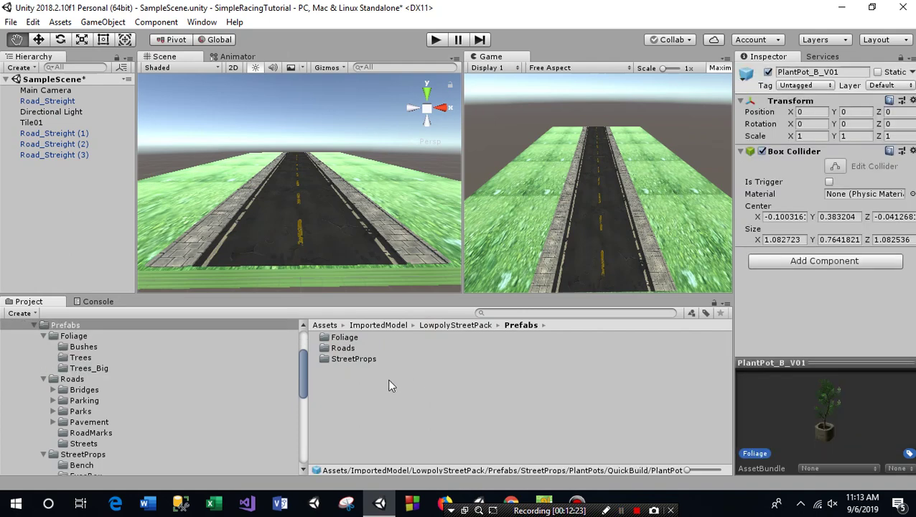
pyautogui.doubleClick(351, 359)
pyautogui.scroll(-2, 393, 416)
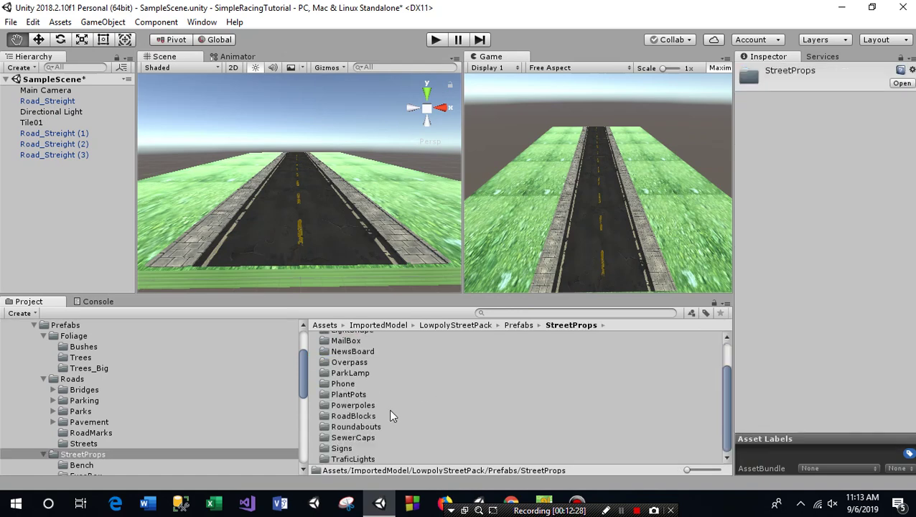
pyautogui.doubleClick(348, 395)
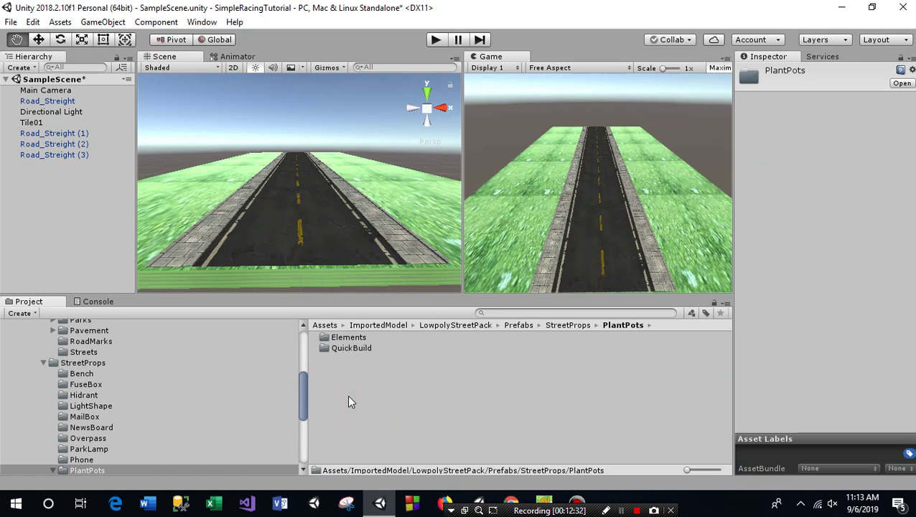
pyautogui.doubleClick(352, 348)
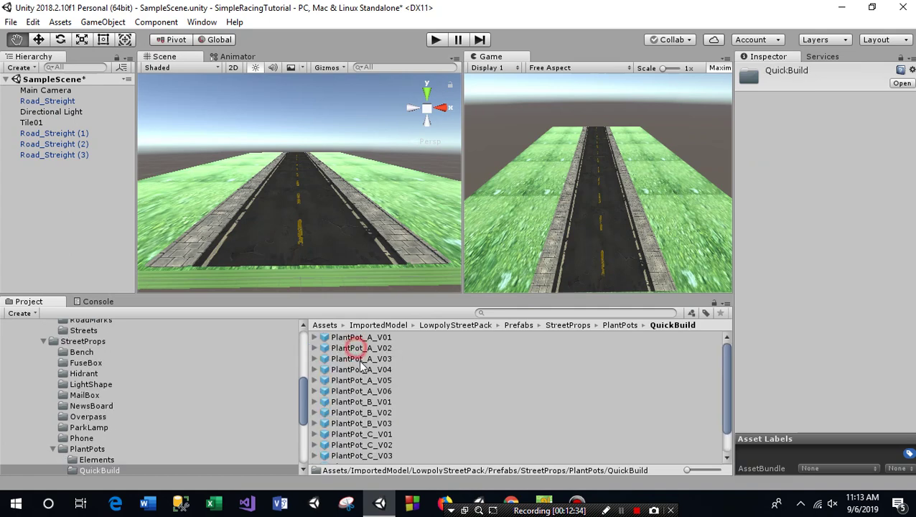
pyautogui.scroll(-2, 428, 419)
# Compare plant pot prefabs, then enlarge and rotate the PlantPot_D_V01 preview.
pyautogui.click(363, 427)
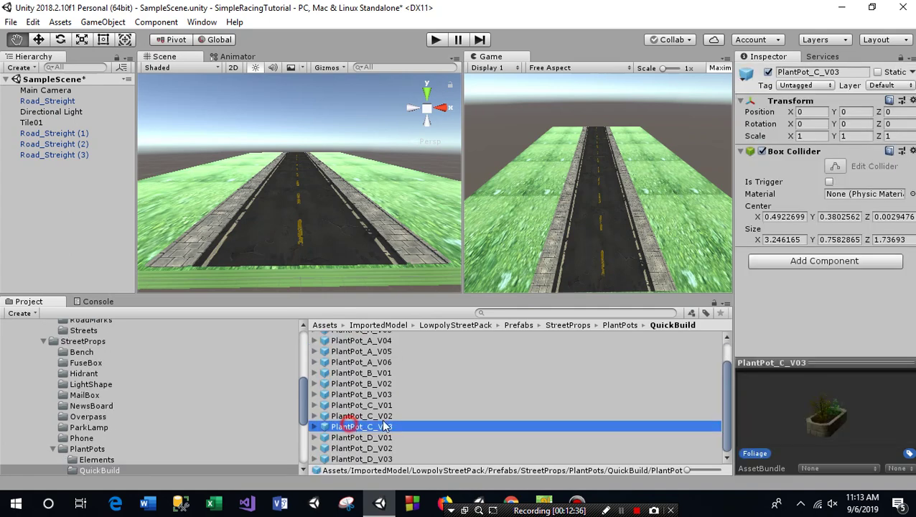
pyautogui.press('Down')
pyautogui.press('Down')
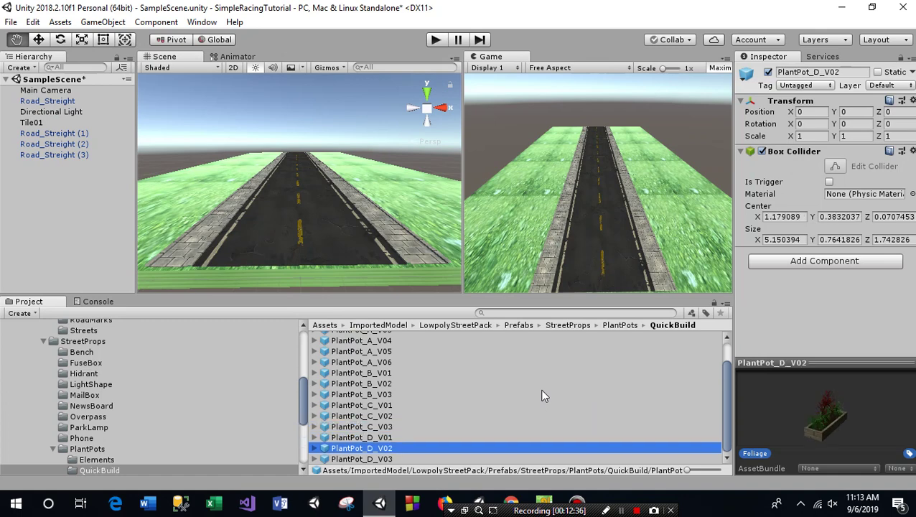
pyautogui.press('Up')
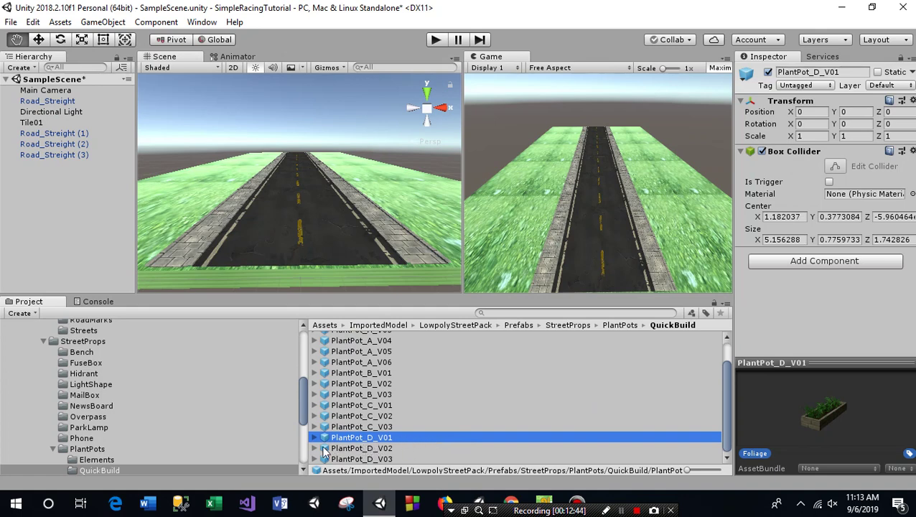
pyautogui.press('Up')
pyautogui.press('Up')
pyautogui.press('Up')
pyautogui.press('Down')
pyautogui.press('Down')
pyautogui.press('Down')
pyautogui.moveTo(835, 363); pyautogui.dragTo(835, 305)
pyautogui.moveTo(815, 409)
pyautogui.mouseDown()
pyautogui.moveTo(876, 415)
pyautogui.moveTo(845, 454)
pyautogui.moveTo(805, 428)
pyautogui.moveTo(815, 425)
pyautogui.mouseUp()
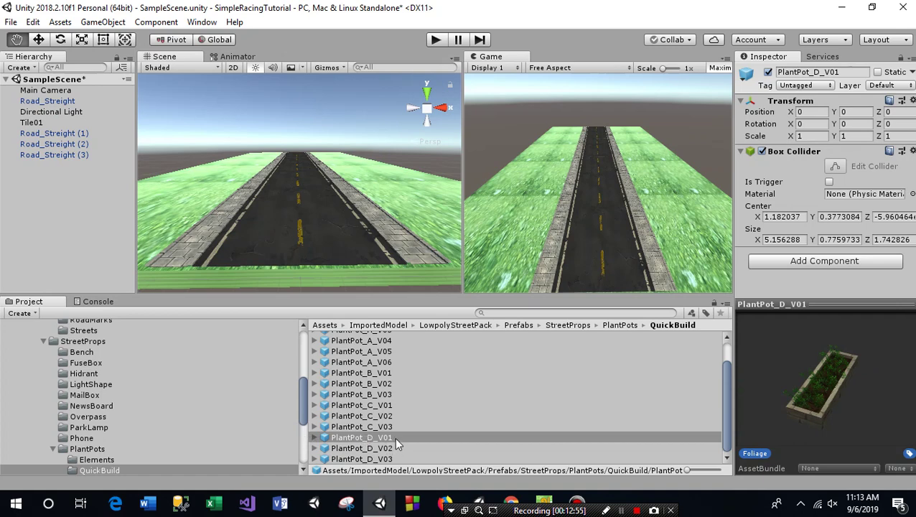
# Drag PlantPot_D_V01 into the scene beside the road and orbit around it.
pyautogui.moveTo(394, 437); pyautogui.dragTo(170, 217)
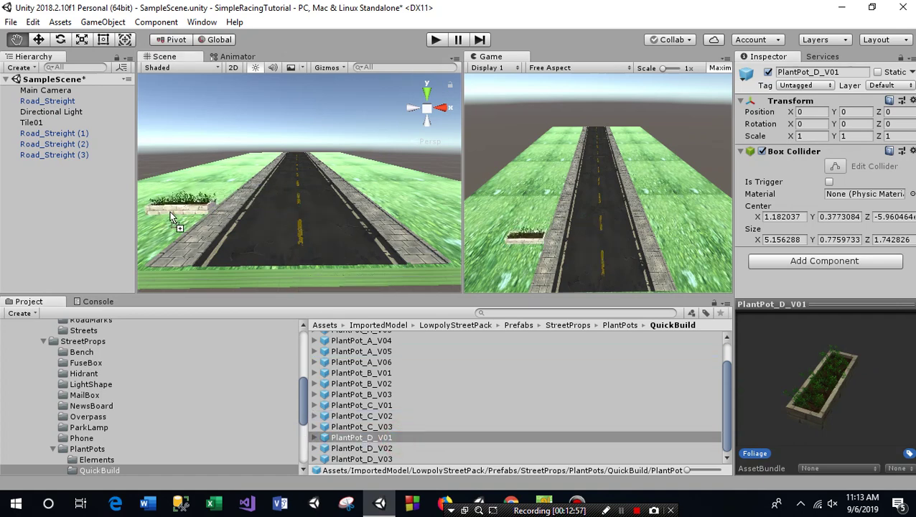
pyautogui.keyDown('alt'); pyautogui.moveTo(214, 231); pyautogui.dragTo(249, 243); pyautogui.keyUp('alt')
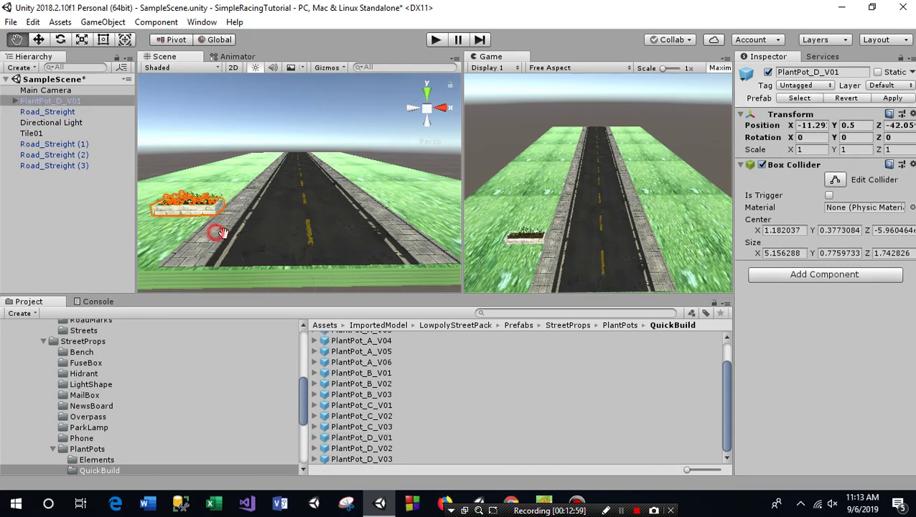
pyautogui.keyDown('alt'); pyautogui.moveTo(260, 180); pyautogui.dragTo(348, 279); pyautogui.keyUp('alt')
pyautogui.scroll(3, 275, 228)
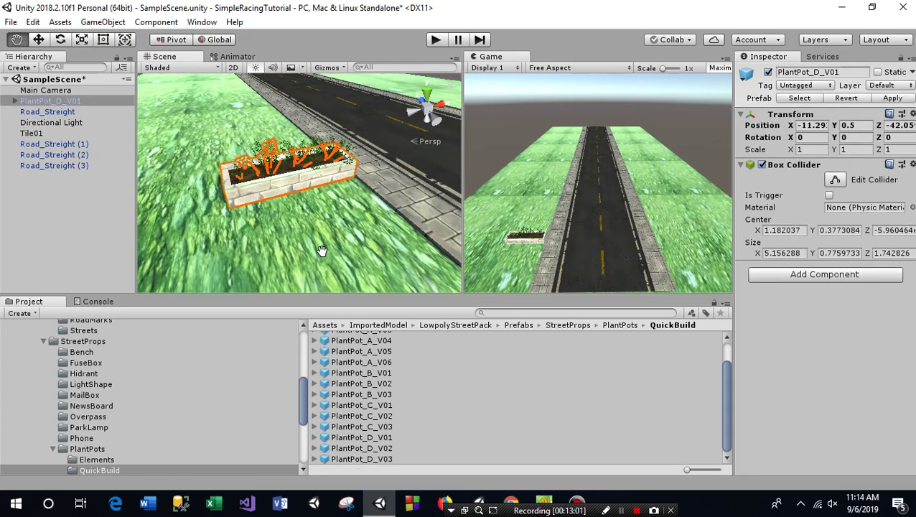
pyautogui.moveTo(276, 228)
pyautogui.keyDown('alt'); pyautogui.mouseDown()
pyautogui.moveTo(347, 208)
pyautogui.moveTo(338, 202)
pyautogui.mouseUp(); pyautogui.keyUp('alt')
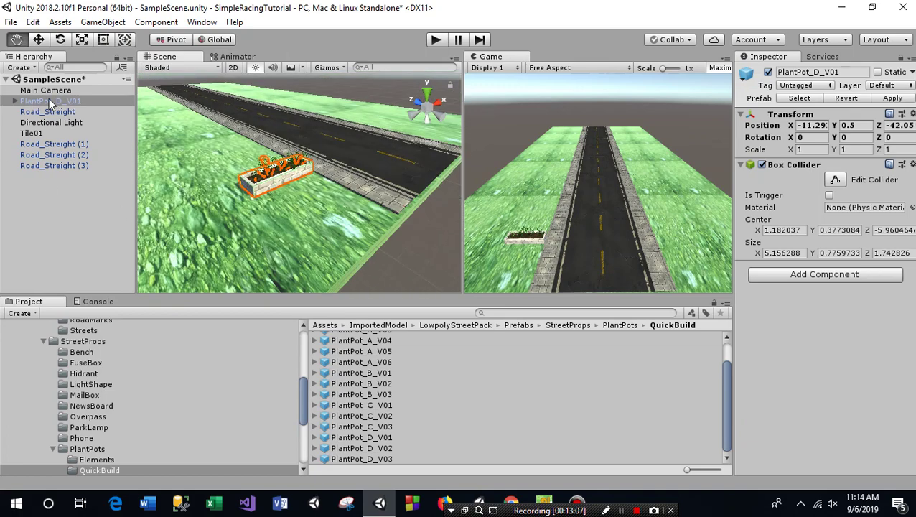
# Rotate the PlantPot_D_V01 pot to a Y rotation of 90.
pyautogui.click(53, 184)
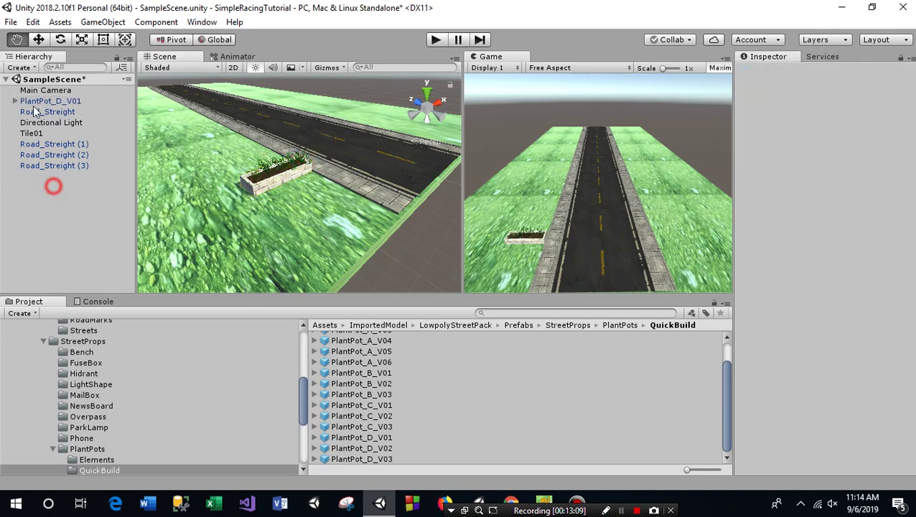
pyautogui.click(46, 102)
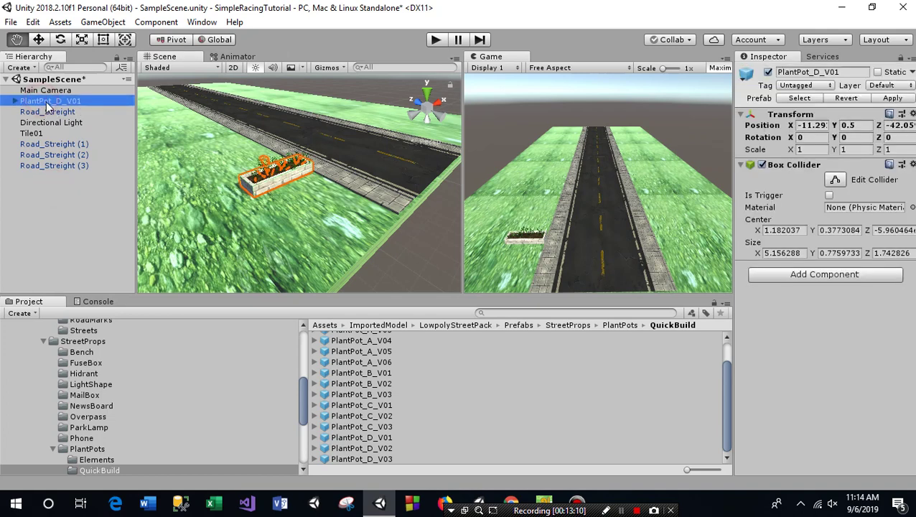
pyautogui.click(60, 40)
pyautogui.moveTo(260, 221); pyautogui.dragTo(224, 221)
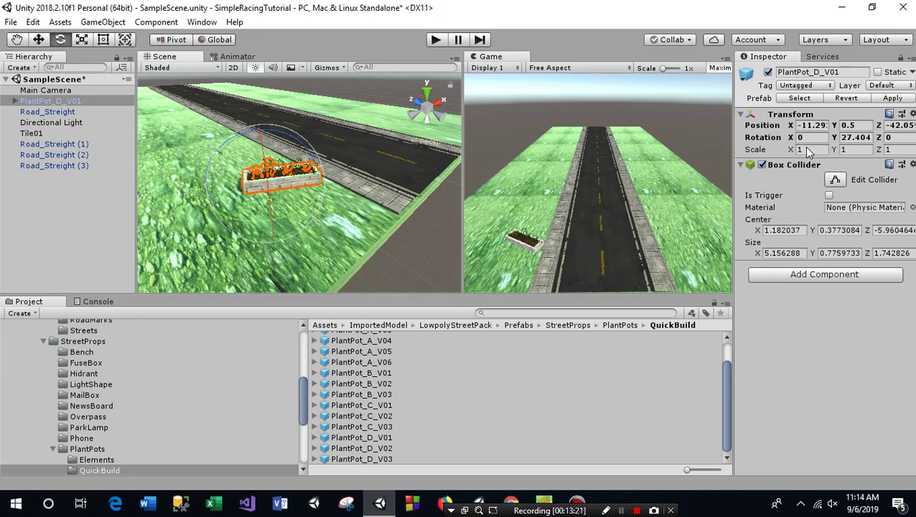
pyautogui.click(862, 140)
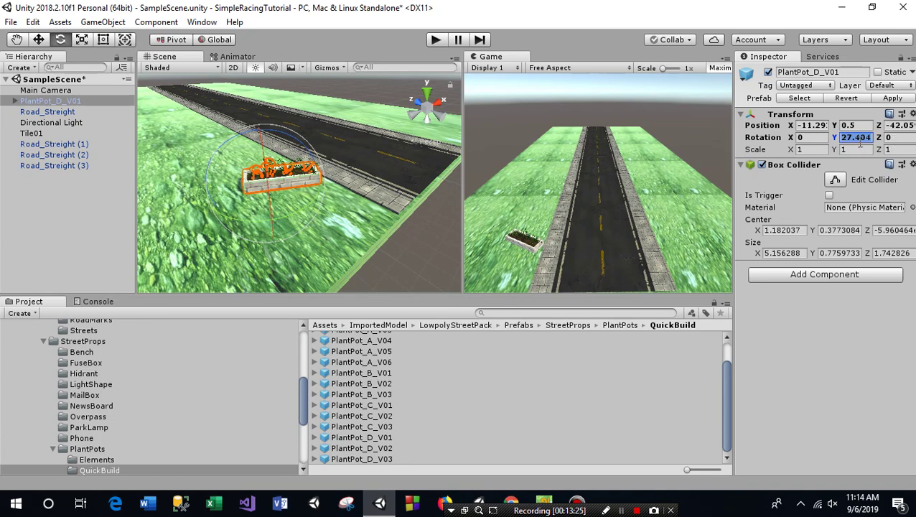
pyautogui.write('90')
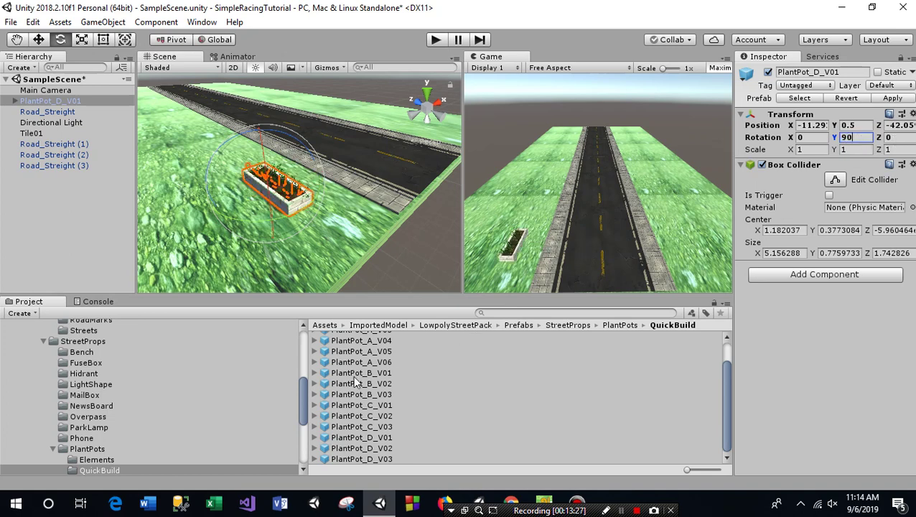
# Move the pot beside the road's near end, at -8.22, 0.5, -45.94.
pyautogui.click(40, 40)
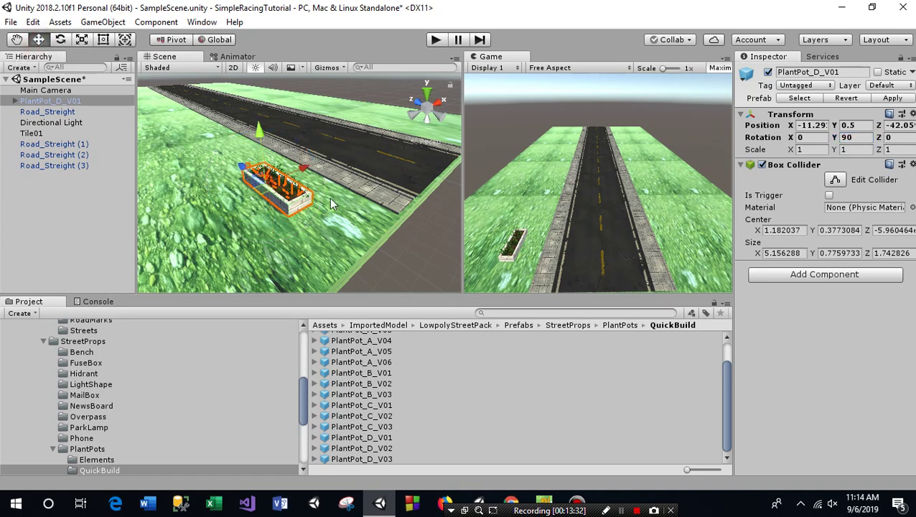
pyautogui.click(305, 170)
pyautogui.moveTo(306, 172); pyautogui.dragTo(342, 163)
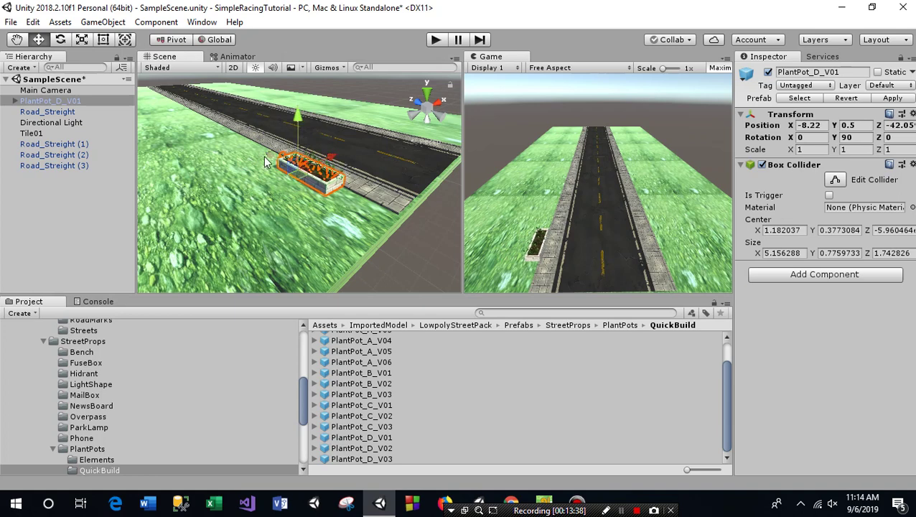
pyautogui.moveTo(265, 161); pyautogui.dragTo(291, 185)
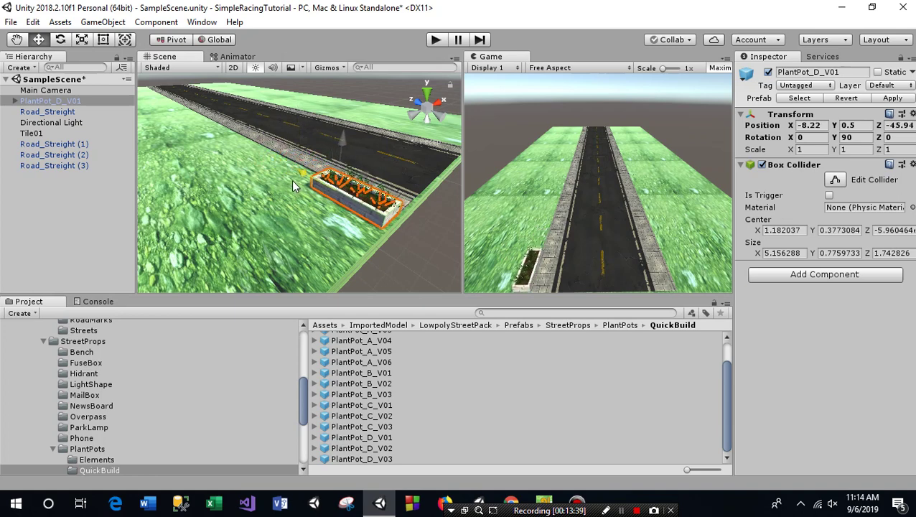
pyautogui.moveTo(293, 185)
pyautogui.mouseDown()
pyautogui.moveTo(244, 208)
pyautogui.moveTo(272, 179)
pyautogui.moveTo(325, 274)
pyautogui.mouseUp()
pyautogui.click(17, 39)
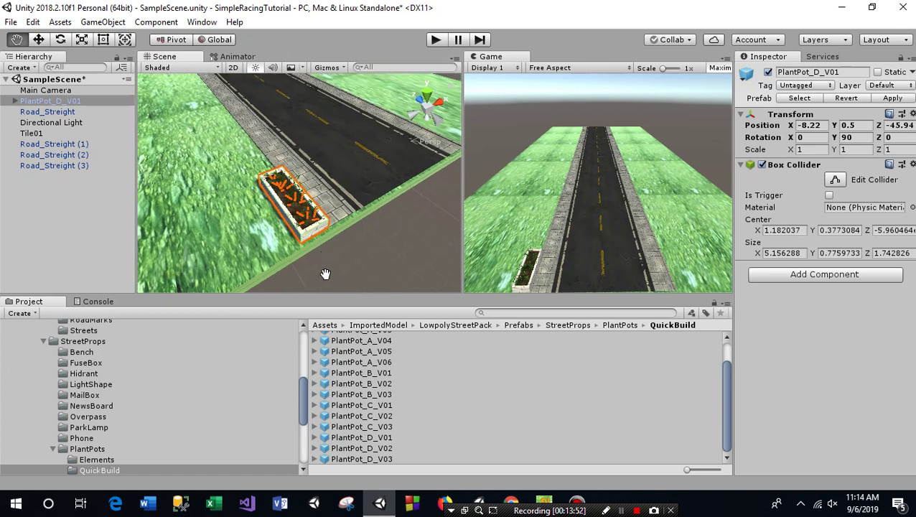
pyautogui.click(384, 426)
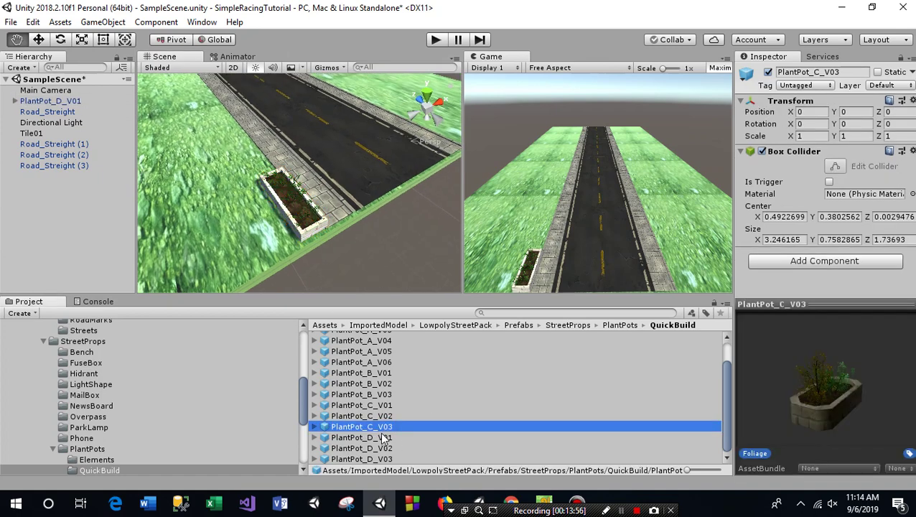
# Place PlantPot_C_V03 with Y rotation 90 next to the first pot, at -8.43, 0.5, -42.18.
pyautogui.moveTo(361, 426); pyautogui.dragTo(204, 147)
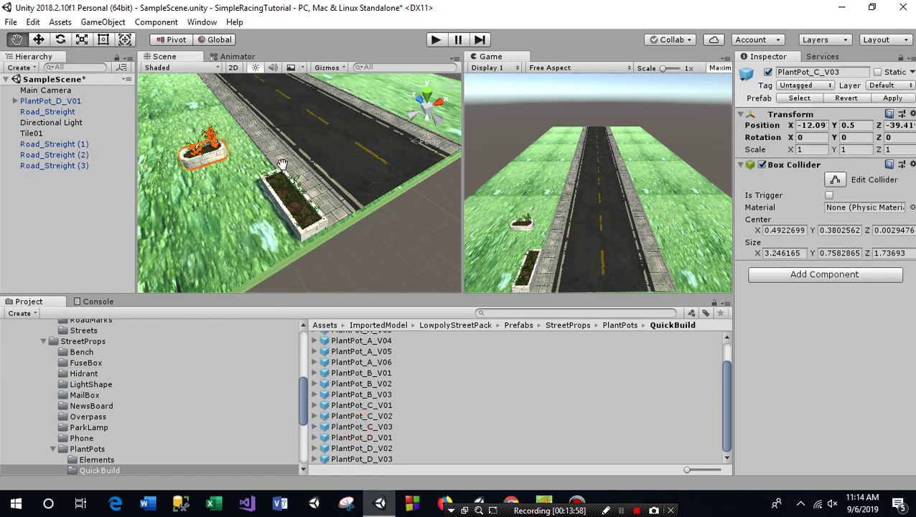
pyautogui.click(846, 137)
pyautogui.write('9')
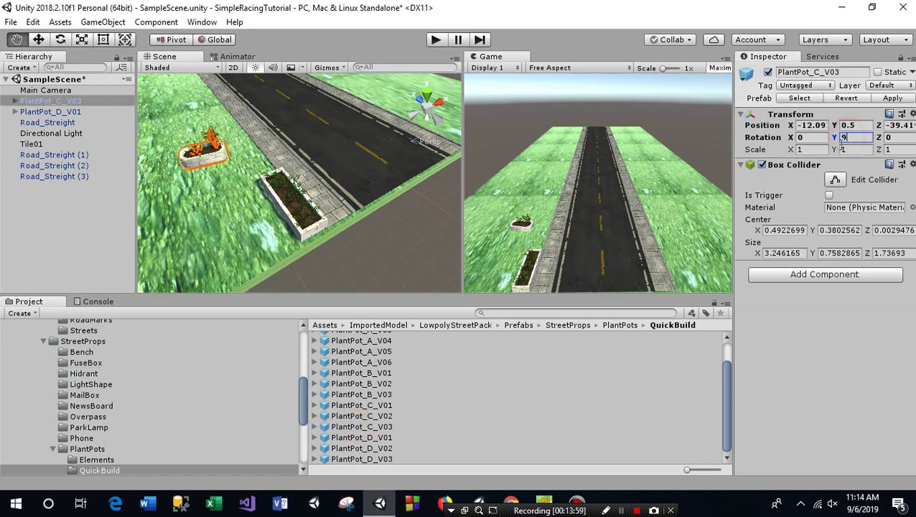
pyautogui.write('0')
pyautogui.click(38, 39)
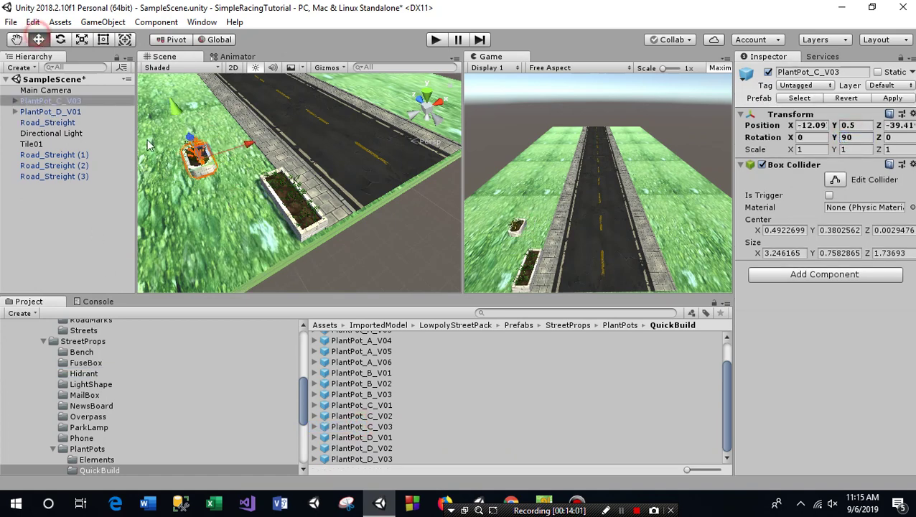
pyautogui.moveTo(244, 145); pyautogui.dragTo(292, 149)
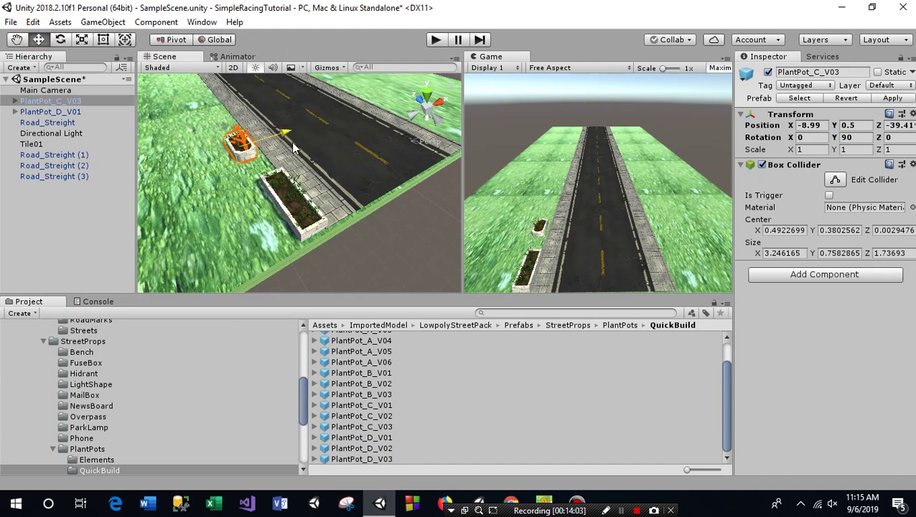
pyautogui.moveTo(231, 130)
pyautogui.mouseDown()
pyautogui.moveTo(227, 152)
pyautogui.moveTo(249, 204)
pyautogui.moveTo(305, 223)
pyautogui.mouseUp()
pyautogui.click(16, 41)
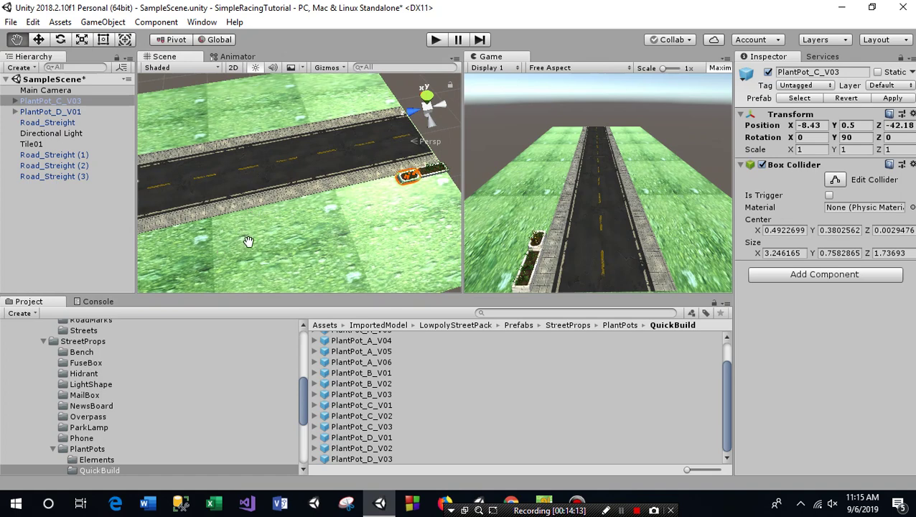
# Nest Road_Streight (1) through (3) under Tile01 in the Hierarchy.
pyautogui.click(46, 188)
pyautogui.click(44, 154)
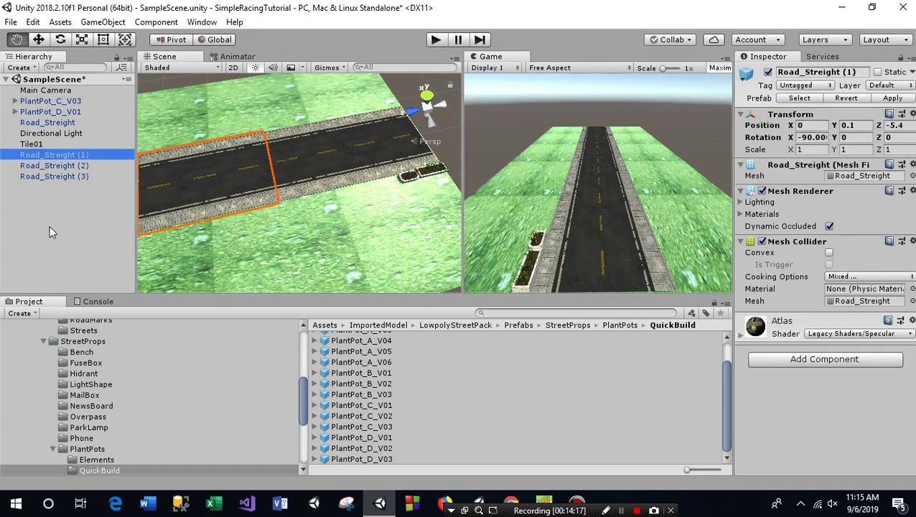
pyautogui.keyDown('shift'); pyautogui.click(54, 177); pyautogui.keyUp('shift')
pyautogui.moveTo(43, 156); pyautogui.dragTo(33, 146)
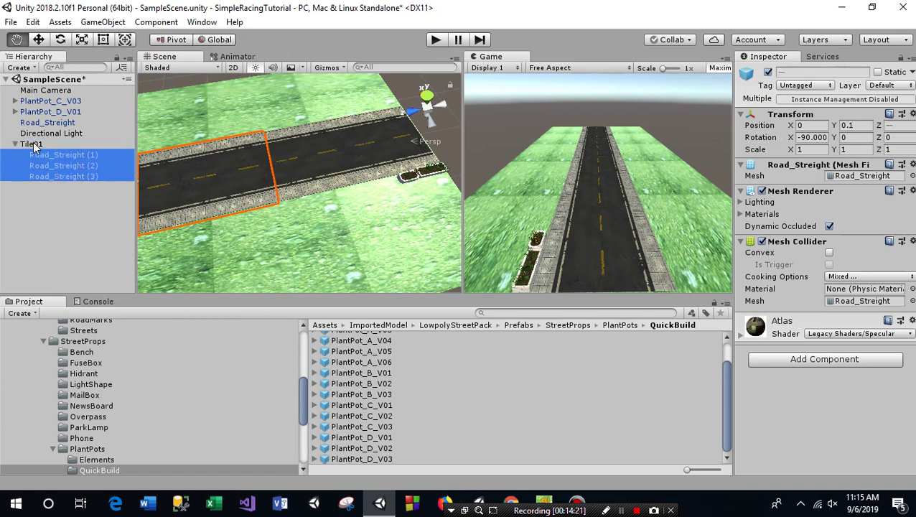
# Nest both plant pots and Road_Streight under Tile01, then reselect the two pots.
pyautogui.click(60, 111)
pyautogui.keyDown('ctrl'); pyautogui.click(59, 102); pyautogui.keyUp('ctrl')
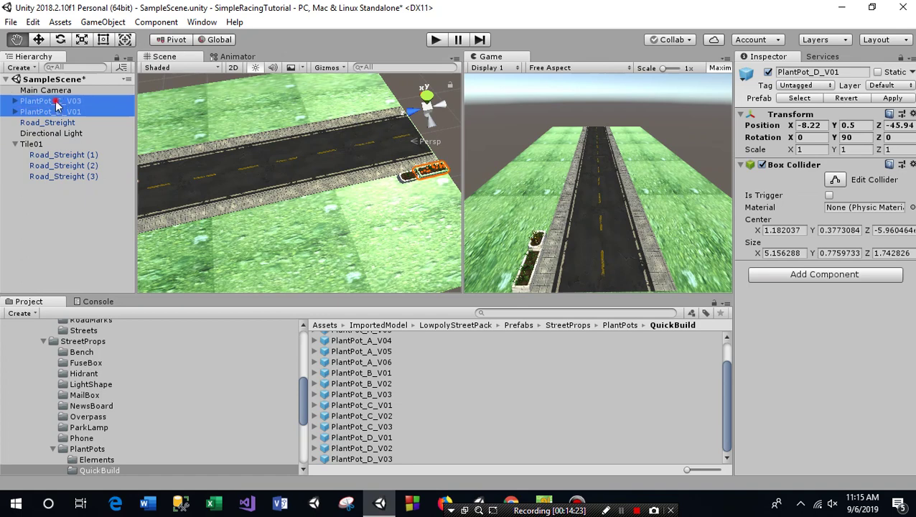
pyautogui.keyDown('ctrl'); pyautogui.click(60, 123); pyautogui.keyUp('ctrl')
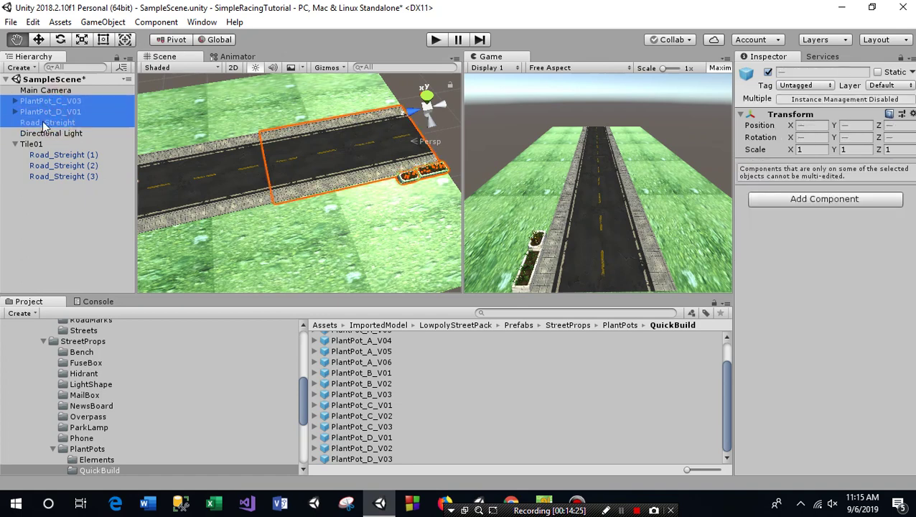
pyautogui.moveTo(45, 121); pyautogui.dragTo(45, 146)
pyautogui.click(49, 229)
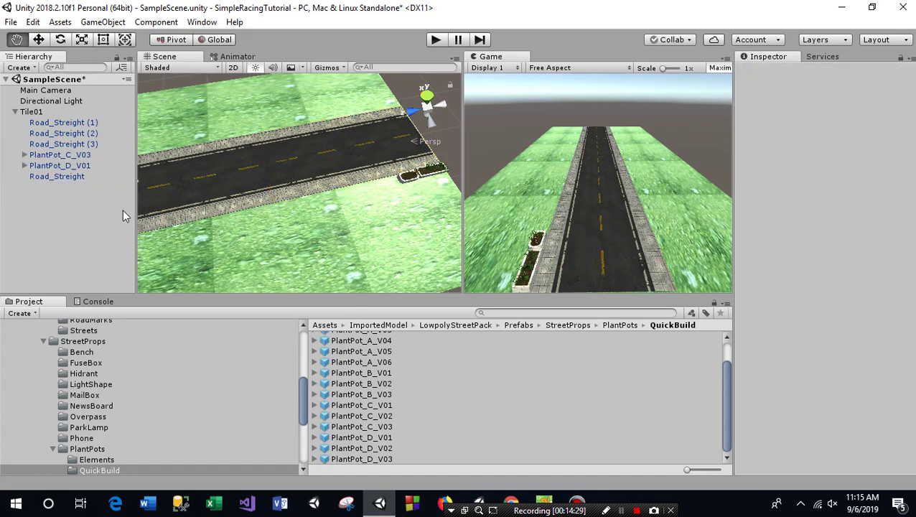
pyautogui.click(66, 156)
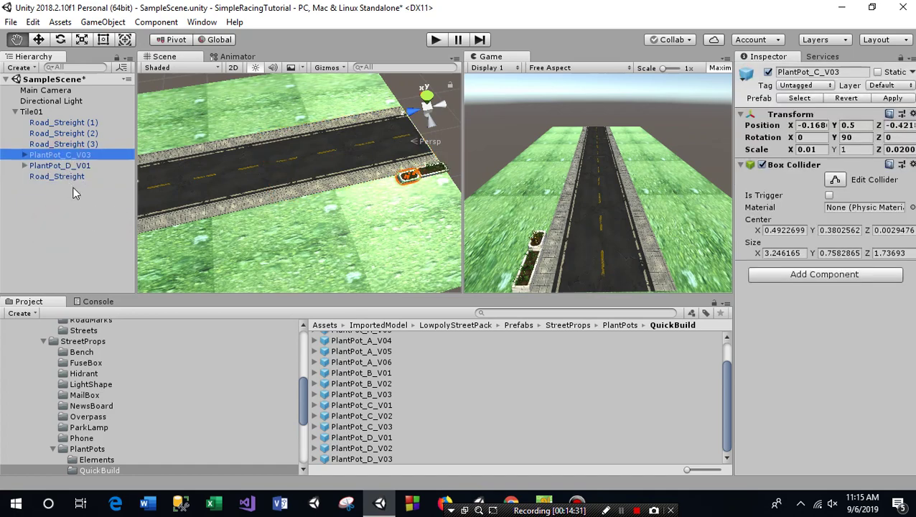
pyautogui.keyDown('shift'); pyautogui.click(59, 165); pyautogui.keyUp('shift')
# Frame the two plant pots, then switch to a zoomed-out top view of the road.
pyautogui.press('f')
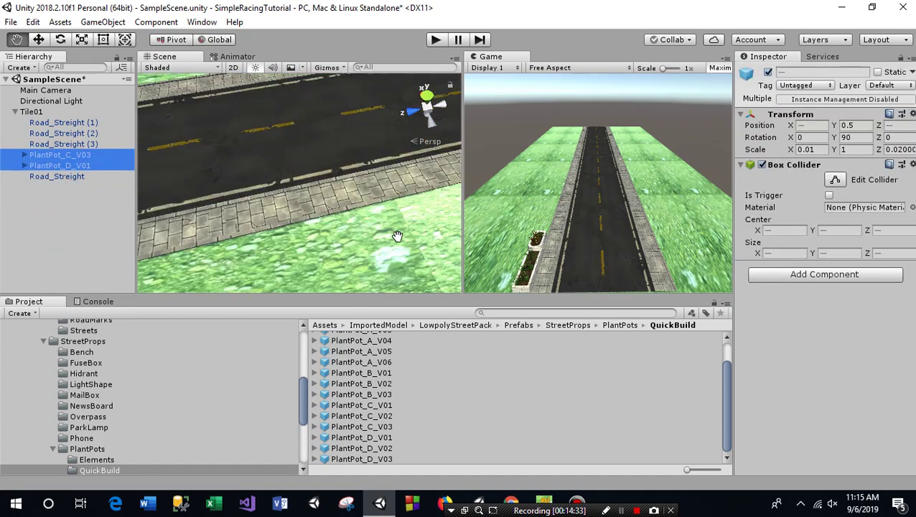
pyautogui.keyDown('alt'); pyautogui.moveTo(363, 241); pyautogui.dragTo(362, 260); pyautogui.keyUp('alt')
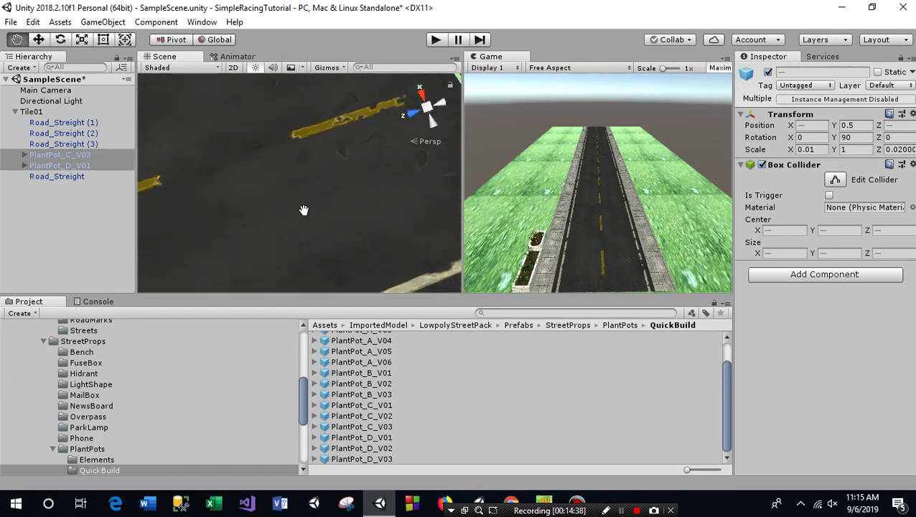
pyautogui.keyDown('alt'); pyautogui.moveTo(362, 261); pyautogui.dragTo(422, 318); pyautogui.keyUp('alt')
pyautogui.moveTo(441, 276); pyautogui.dragTo(395, 227, button='middle')
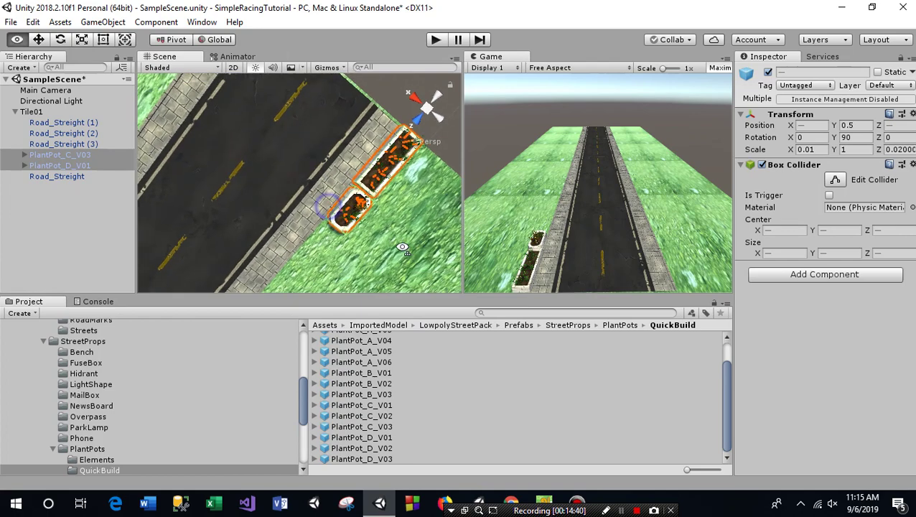
pyautogui.scroll(-2, 394, 227)
pyautogui.scroll(-2, 337, 242)
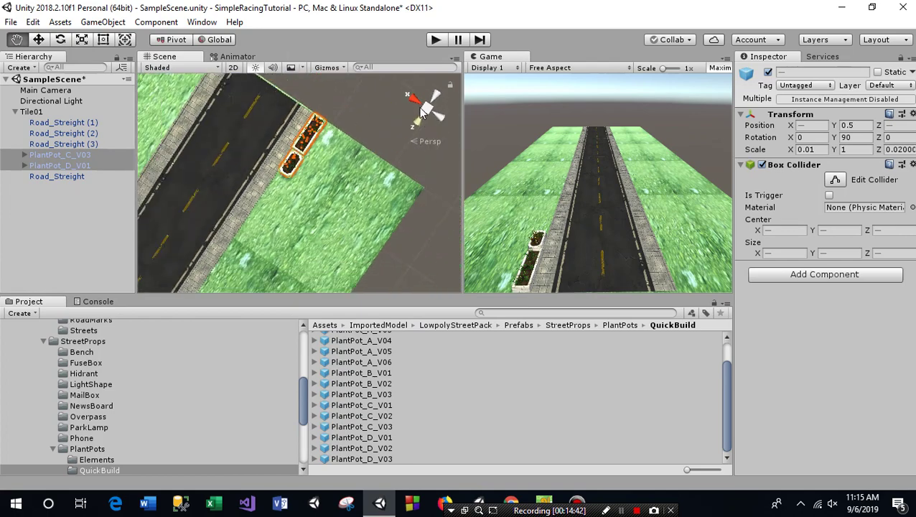
pyautogui.click(415, 106)
pyautogui.click(438, 95)
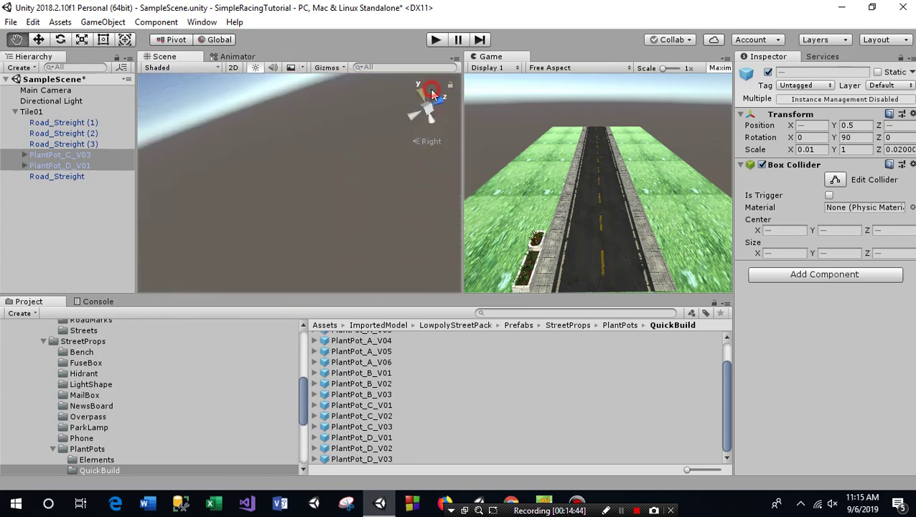
pyautogui.scroll(-2, 329, 210)
pyautogui.scroll(-2, 344, 213)
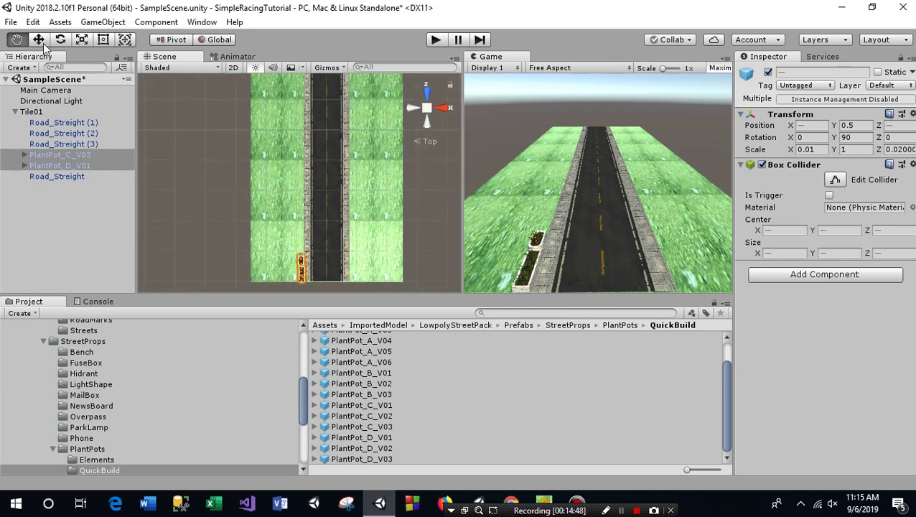
# Duplicate the plant pot pair three times, sliding each copy up the road's left edge.
pyautogui.click(38, 40)
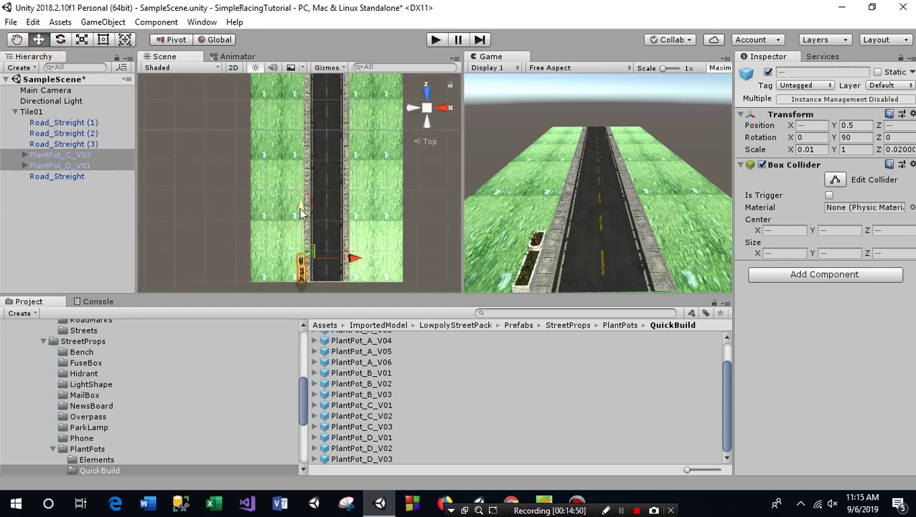
pyautogui.hotkey('ctrl', 'd')
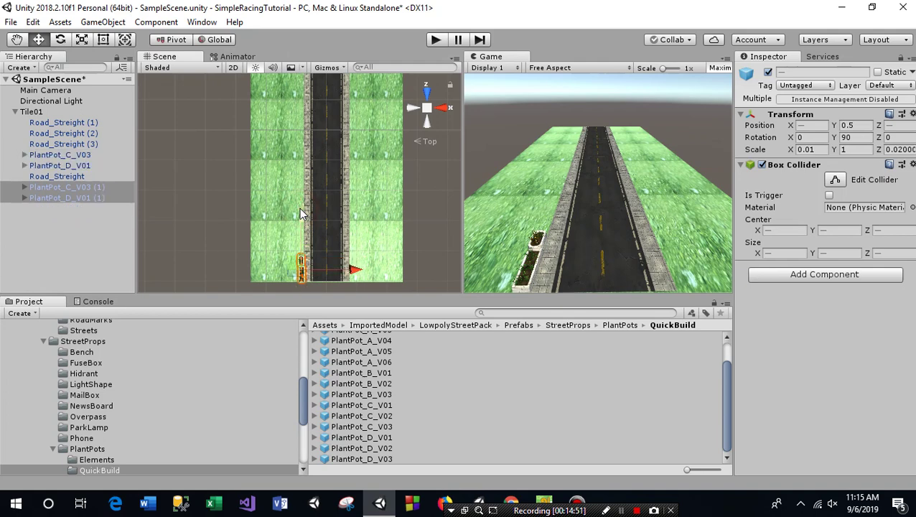
pyautogui.moveTo(302, 218); pyautogui.dragTo(299, 192)
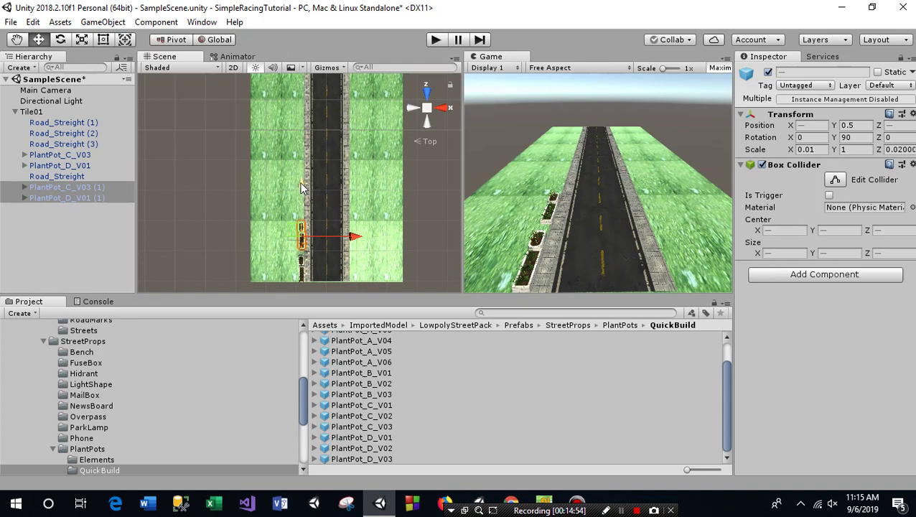
pyautogui.hotkey('ctrl', 'd')
pyautogui.moveTo(302, 175); pyautogui.dragTo(300, 142)
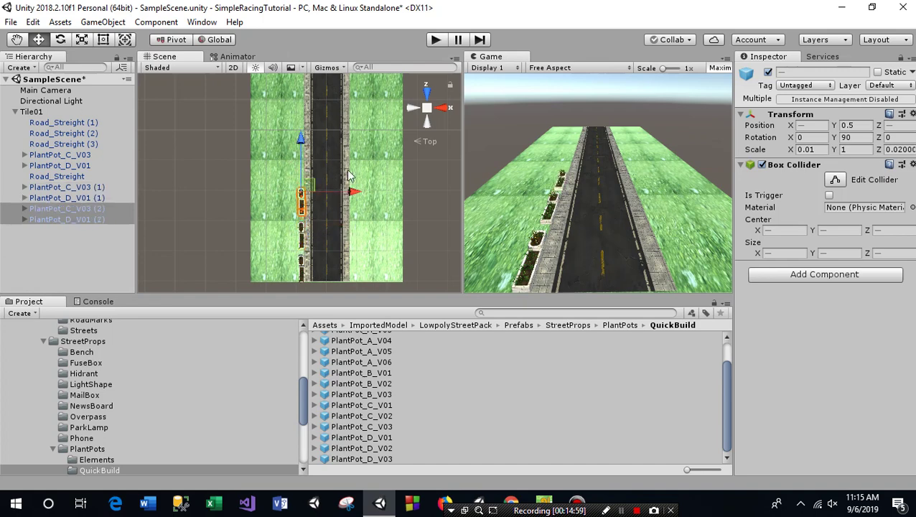
pyautogui.scroll(-2, 356, 200)
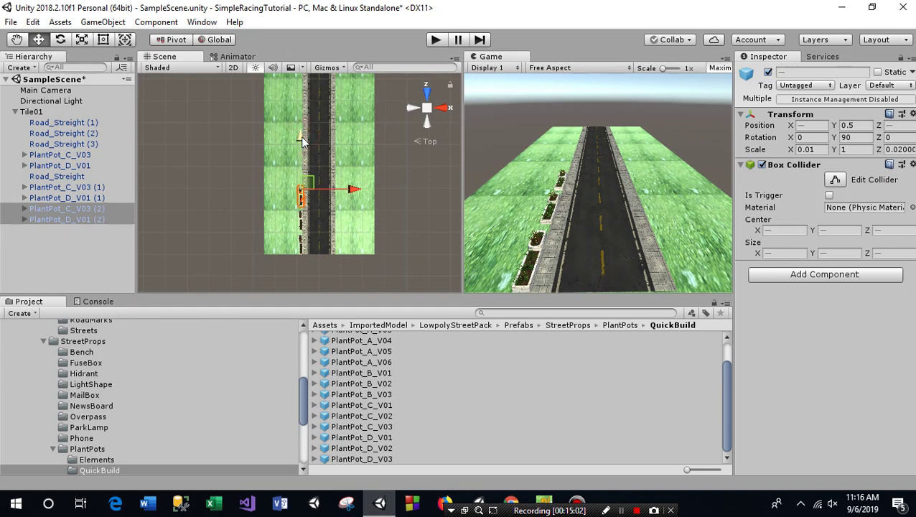
pyautogui.hotkey('ctrl', 'd')
pyautogui.moveTo(301, 141); pyautogui.dragTo(303, 117)
pyautogui.scroll(-1, 318, 132)
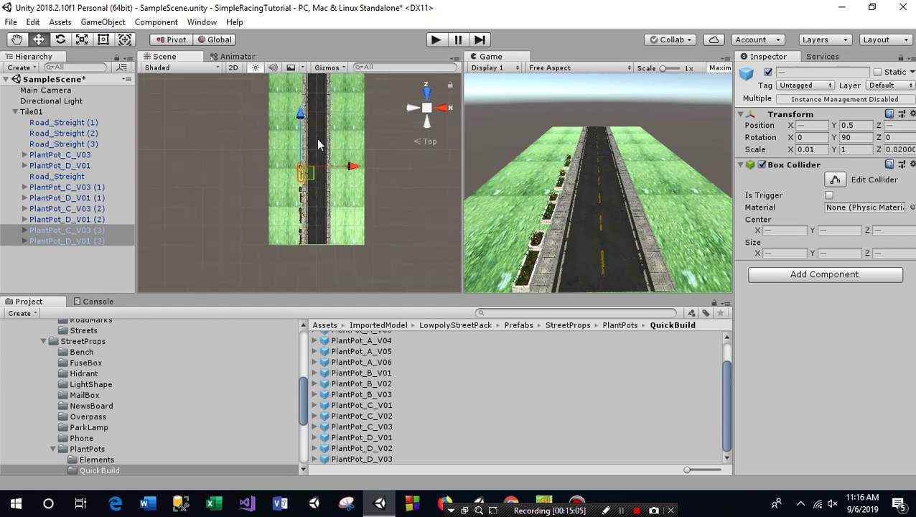
pyautogui.scroll(-1, 316, 132)
pyautogui.scroll(-1, 314, 132)
pyautogui.scroll(-1, 309, 131)
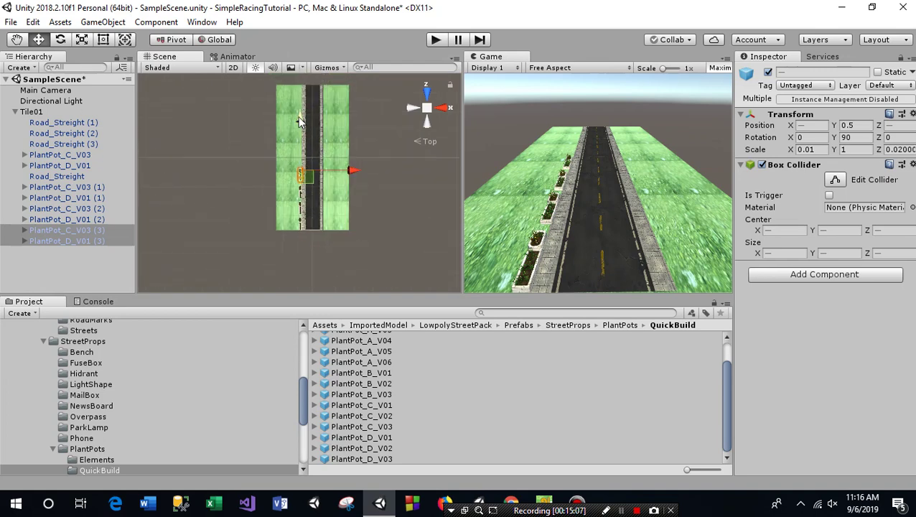
# Add more pot-pair copies, up to (7), reaching the road's far end.
pyautogui.click(300, 122)
pyautogui.hotkey('ctrl', 'd')
pyautogui.moveTo(300, 122); pyautogui.dragTo(304, 79)
pyautogui.hotkey('ctrl', 'd')
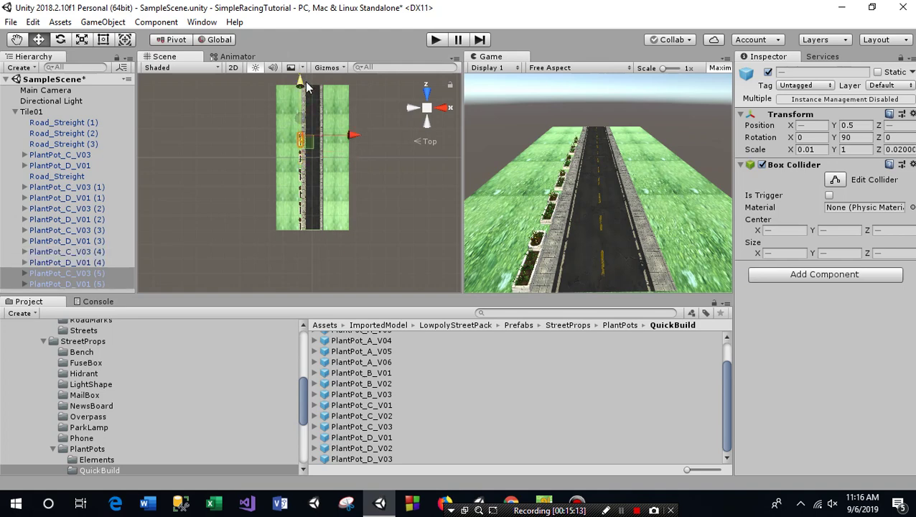
pyautogui.hotkey('ctrl', 'd')
pyautogui.moveTo(303, 85); pyautogui.dragTo(305, 64)
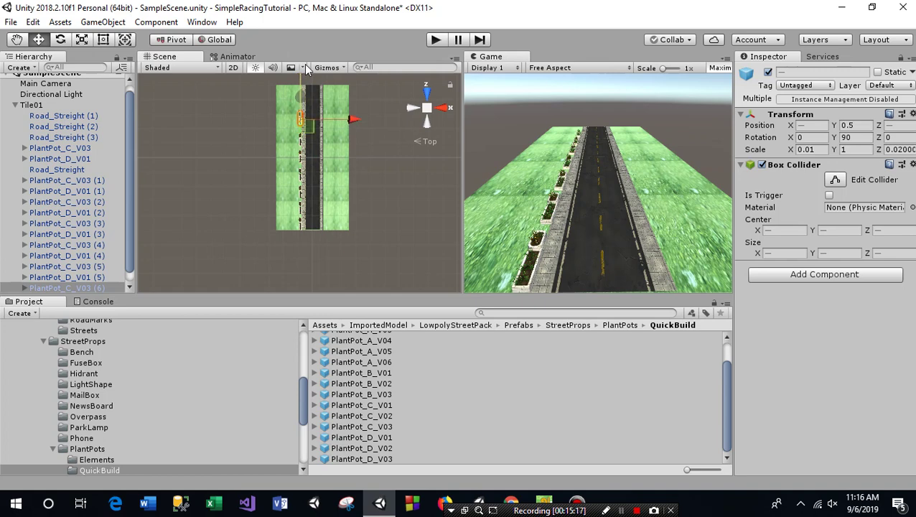
pyautogui.scroll(-2, 331, 167)
pyautogui.scroll(-1, 332, 167)
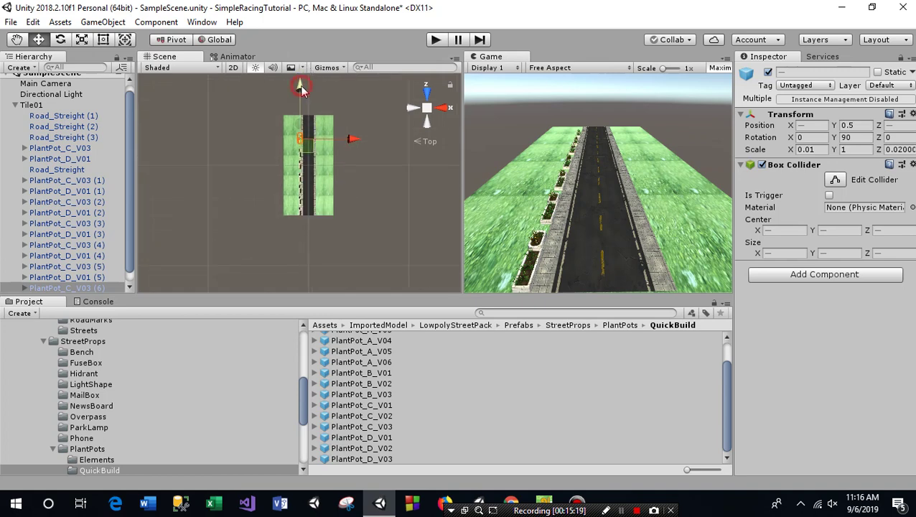
pyautogui.hotkey('ctrl', 'd')
pyautogui.moveTo(300, 85); pyautogui.dragTo(302, 70)
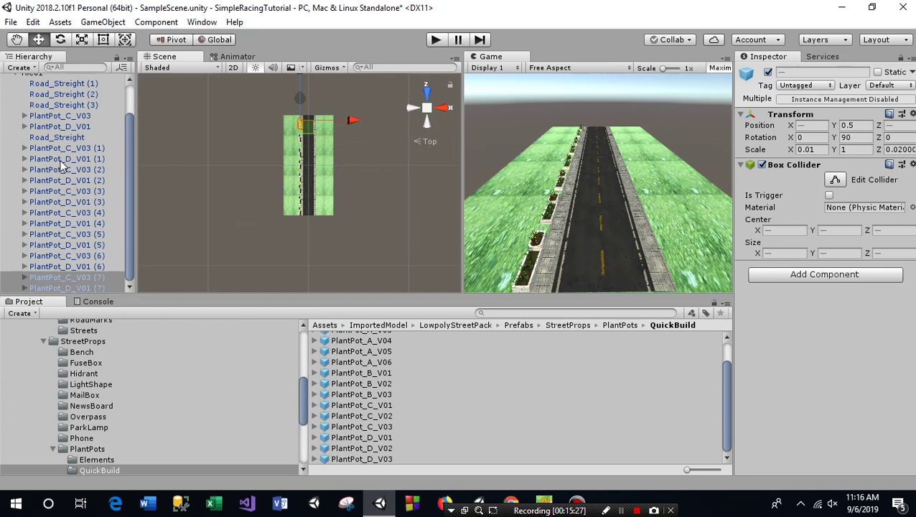
# Select all the plant pots through PlantPot_D_V01 (7) and drag the row to the road's right side.
pyautogui.click(53, 116)
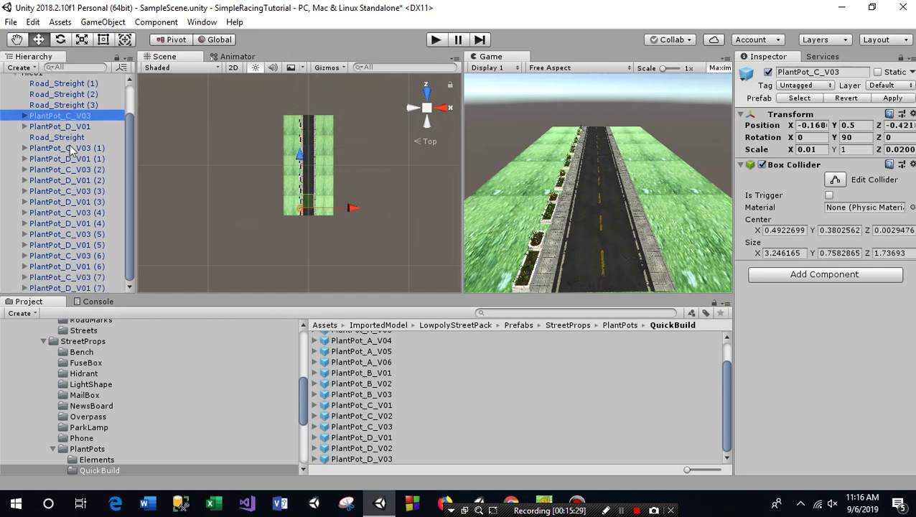
pyautogui.click(63, 148)
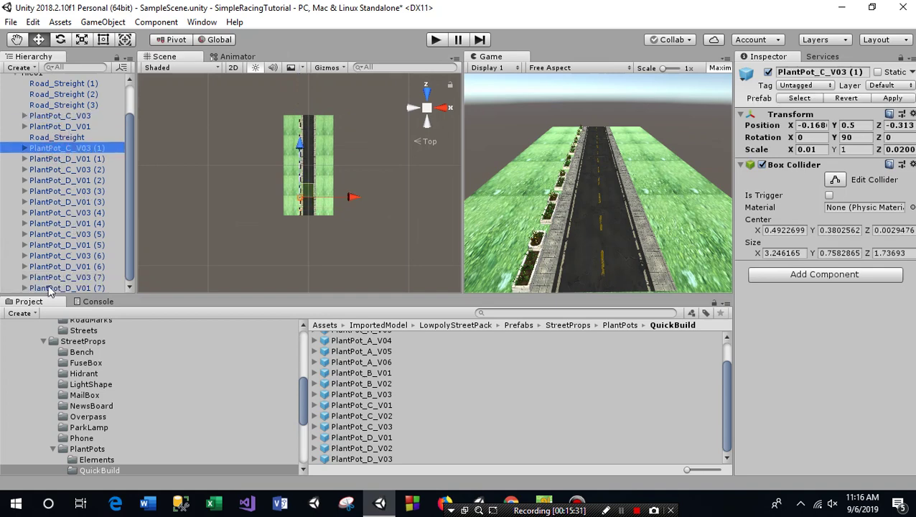
pyautogui.keyDown('shift'); pyautogui.click(51, 288); pyautogui.keyUp('shift')
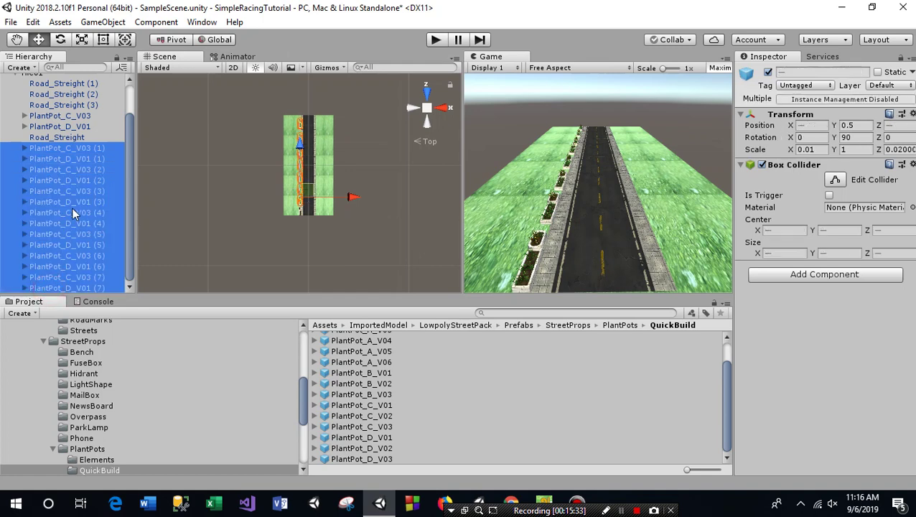
pyautogui.keyDown('ctrl'); pyautogui.click(63, 127); pyautogui.keyUp('ctrl')
pyautogui.keyDown('ctrl'); pyautogui.click(60, 116); pyautogui.keyUp('ctrl')
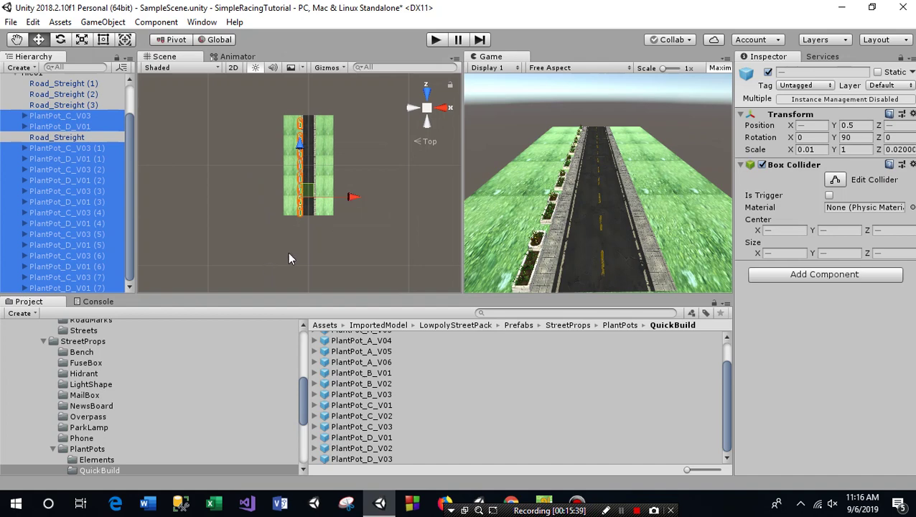
pyautogui.click(351, 200)
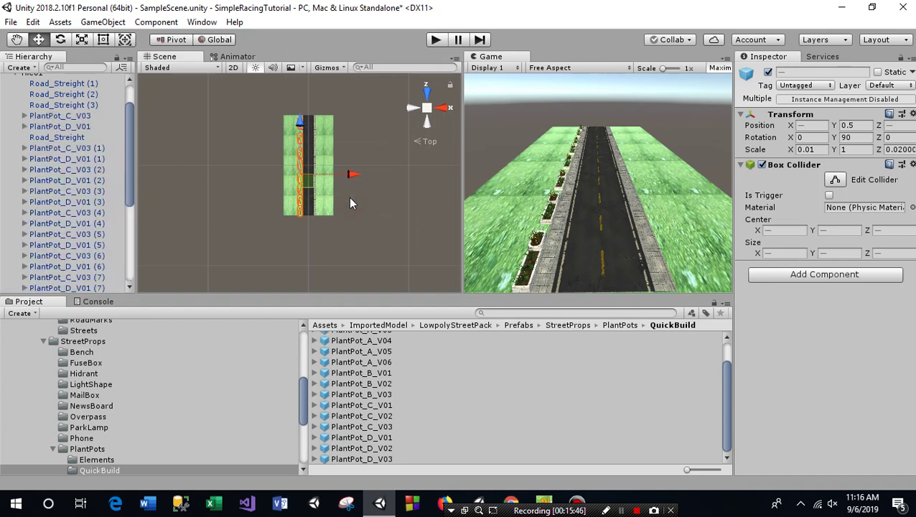
pyautogui.moveTo(349, 173); pyautogui.dragTo(366, 172)
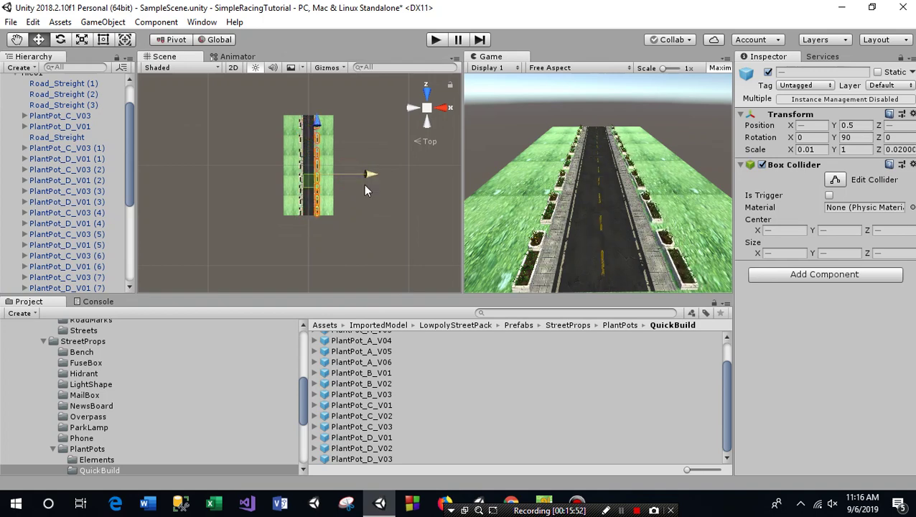
# Deselect the pots and save SampleScene with File > Save Scene.
pyautogui.click(228, 158)
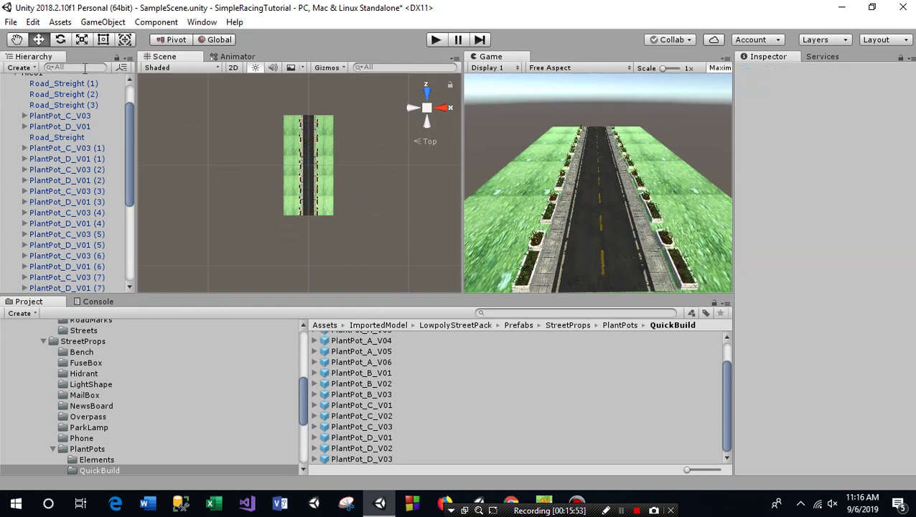
pyautogui.click(11, 21)
pyautogui.click(29, 71)
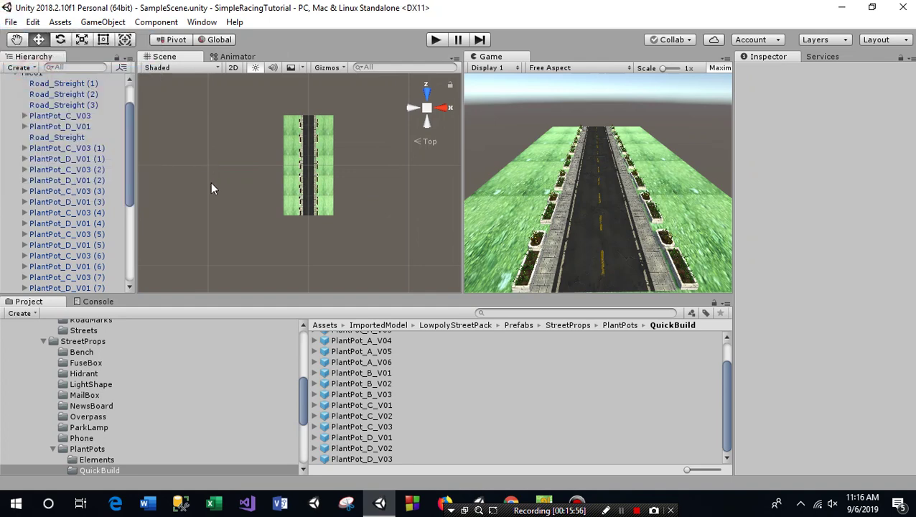